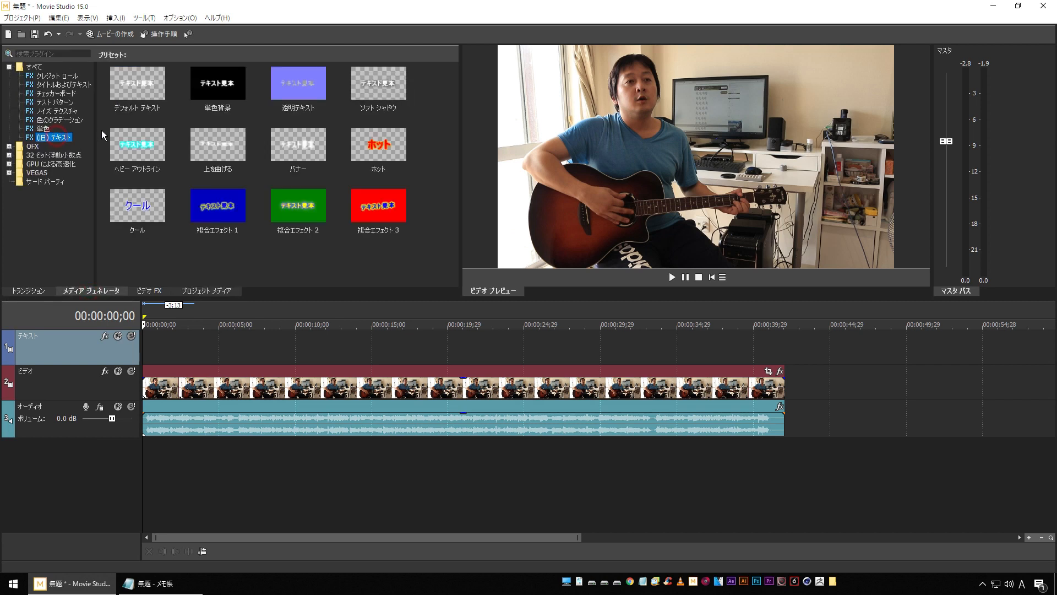
- Add a default text event at the start of the text track and copy the lyric line from the Notepad file
drag(134, 88, 134, 357)
click(149, 583)
drag(490, 169, 346, 167)
right_click(347, 168)
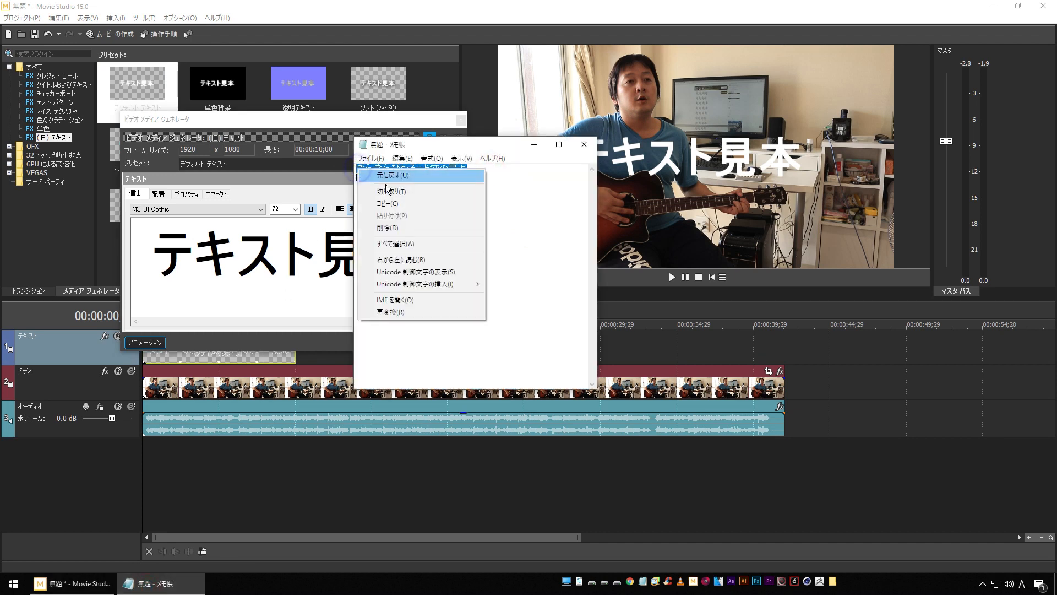
click(390, 202)
- Replace the sample text with the copied lyric "きらきらひかる お空の星よ" and set its font size to 26
click(215, 263)
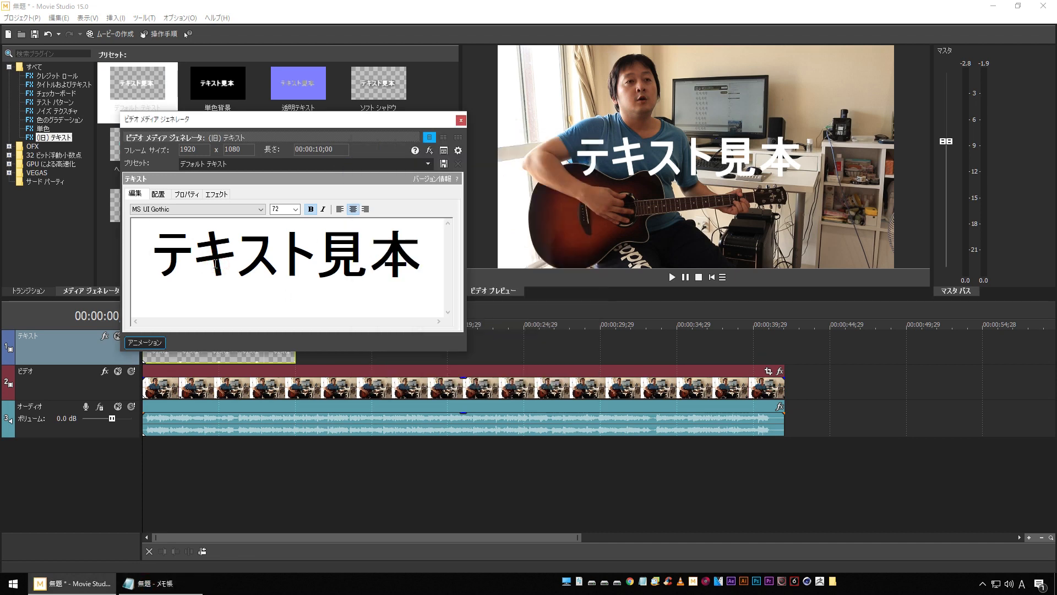
key(ctrl+a)
right_click(222, 259)
click(252, 291)
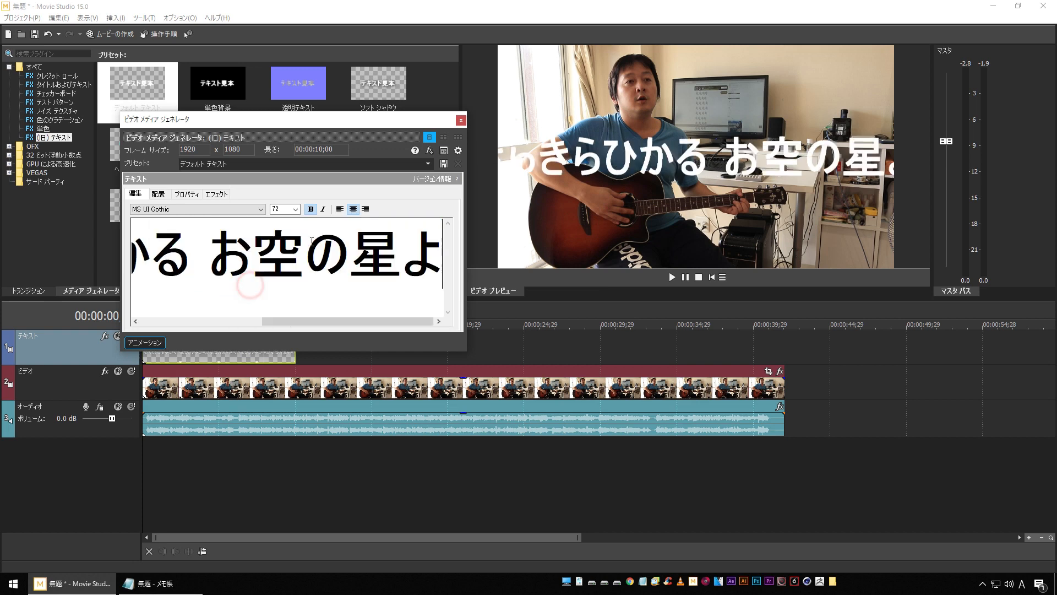
click(296, 209)
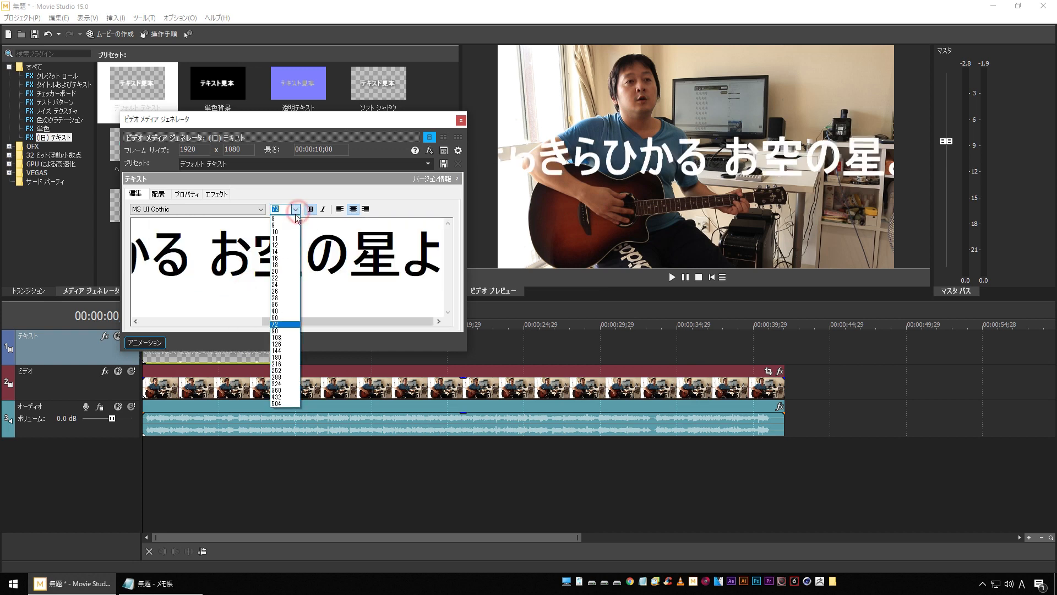
click(278, 291)
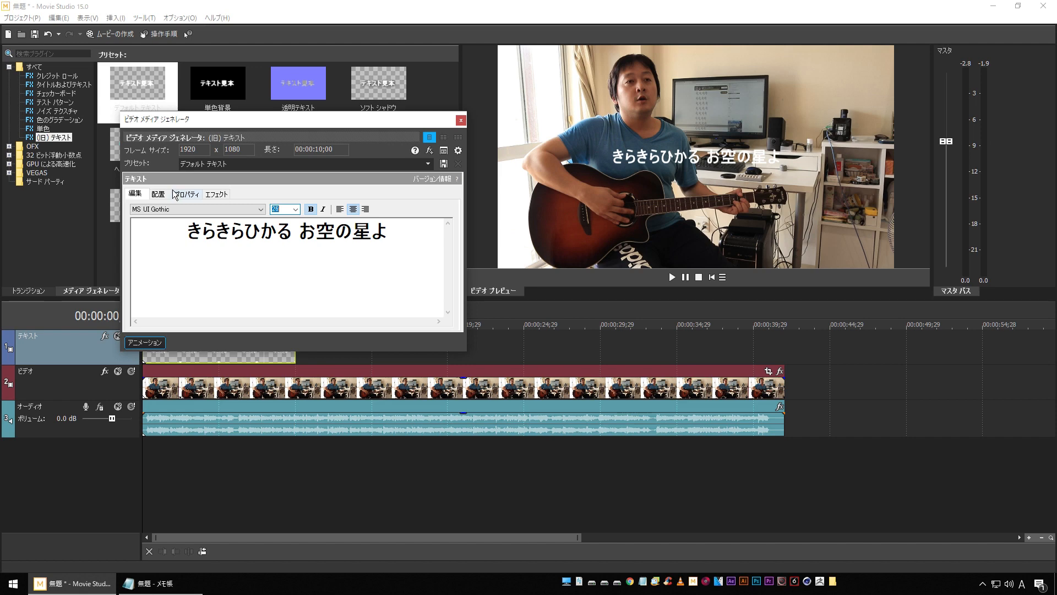
- Place the lyric near the bottom centre of the frame, at X 0.008 and Y 0.846
click(158, 194)
drag(205, 275, 202, 311)
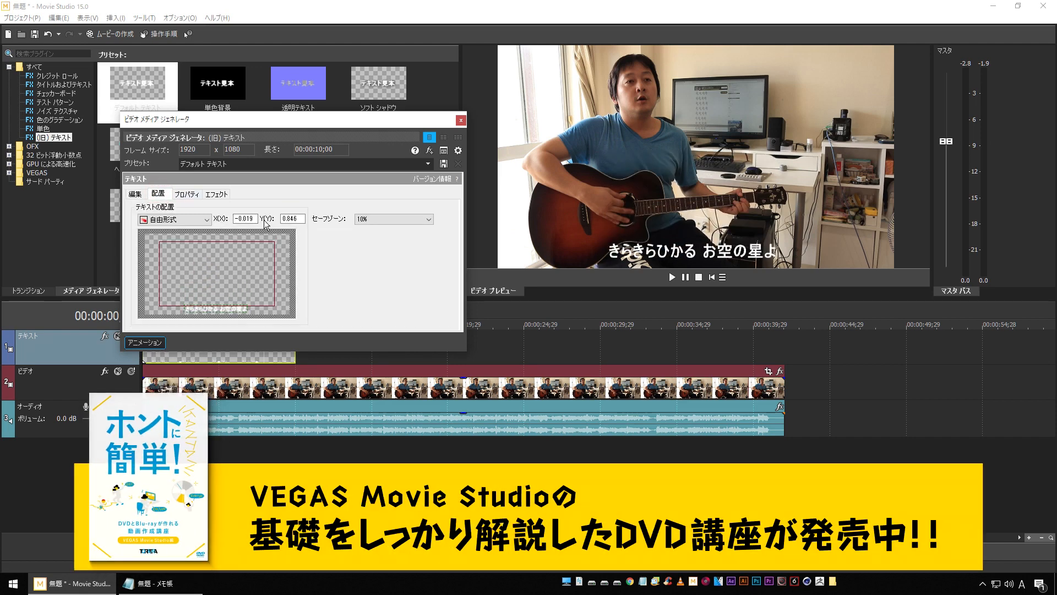
double_click(257, 220)
text(01)
key(Return)
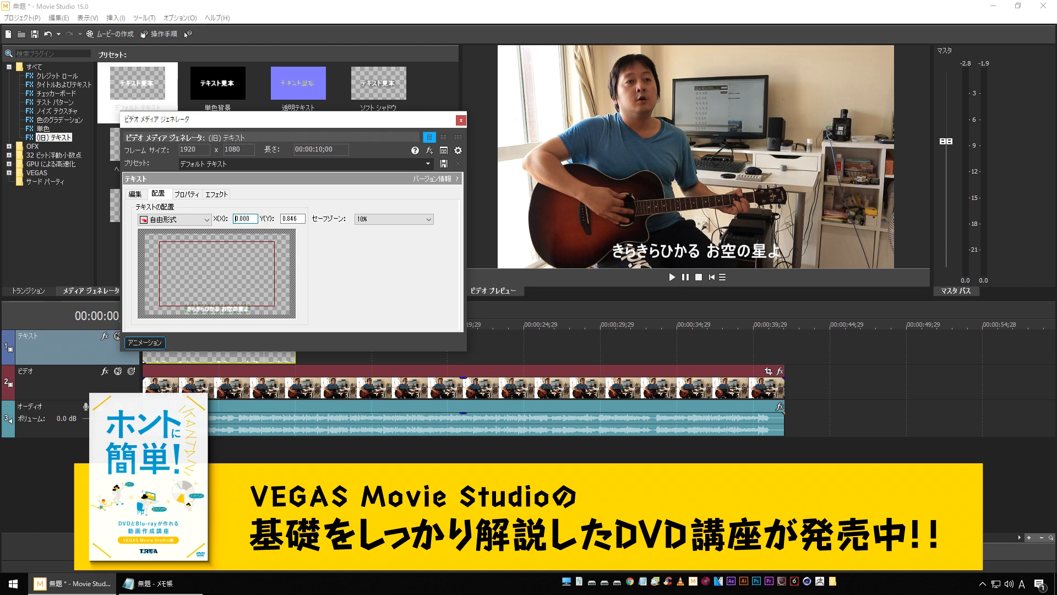
- Give the lyric text a black outline with feather 0.000 and width about 0.082, and close the text settings
click(189, 194)
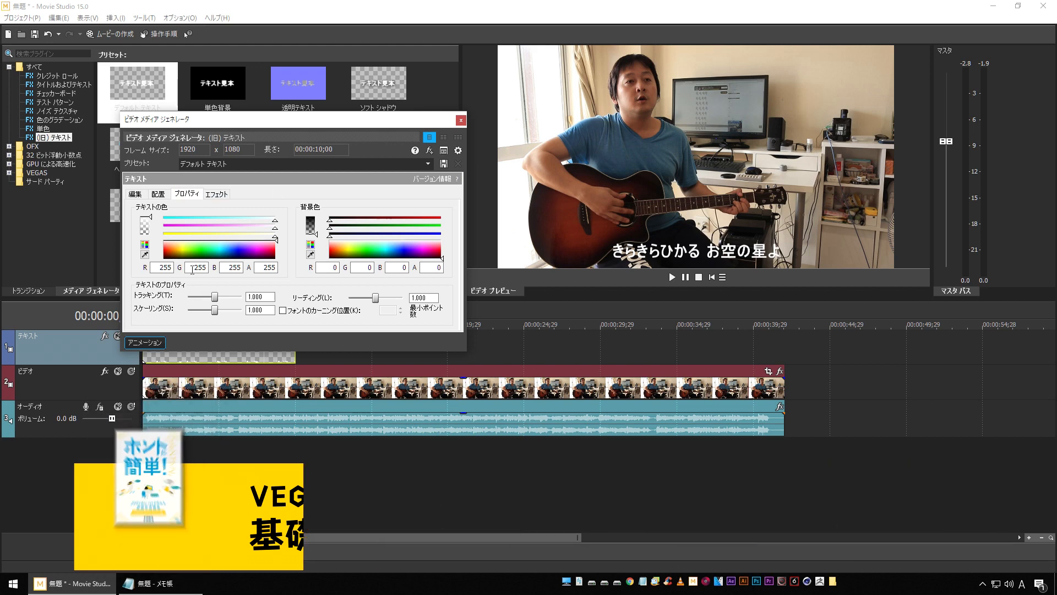
click(212, 196)
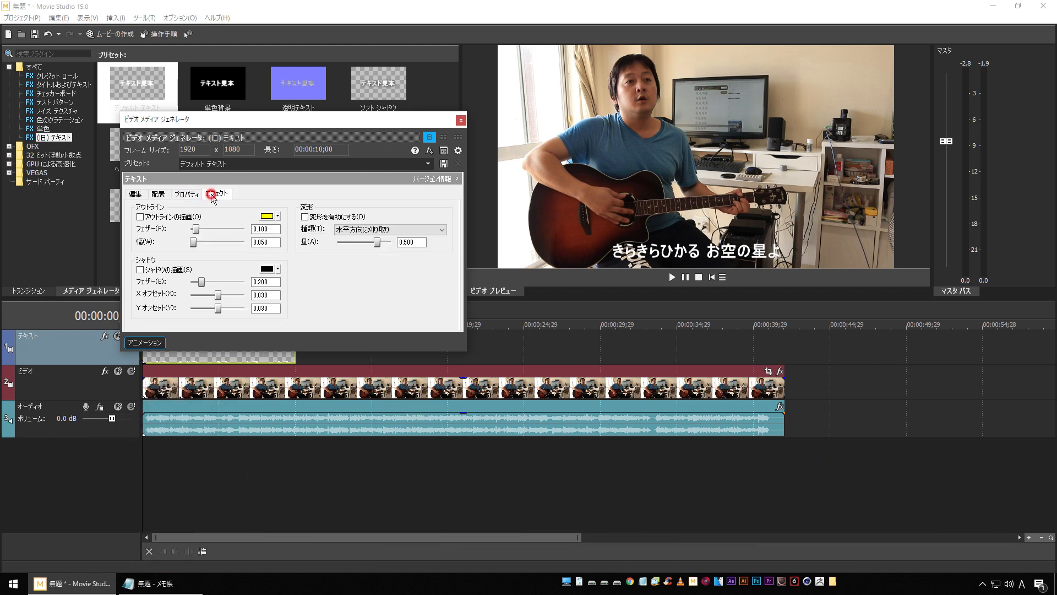
click(140, 217)
click(277, 215)
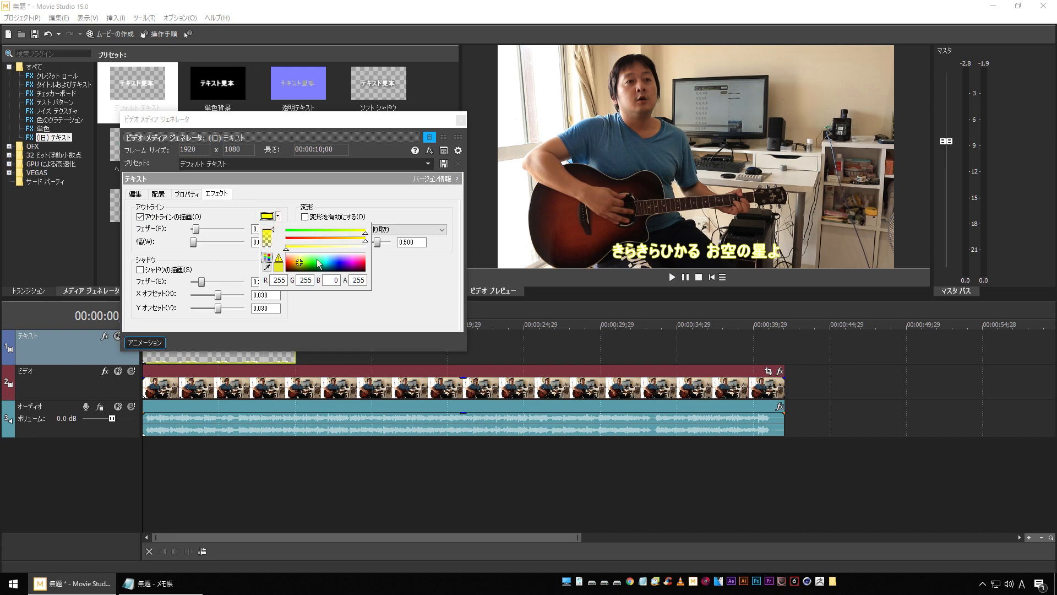
click(295, 263)
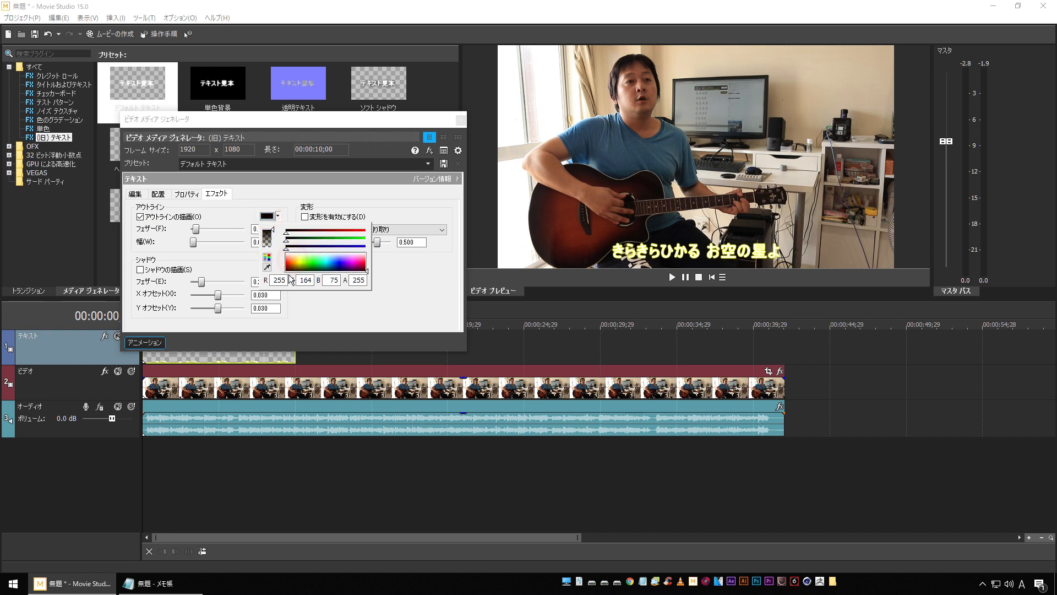
click(223, 215)
drag(196, 228, 196, 244)
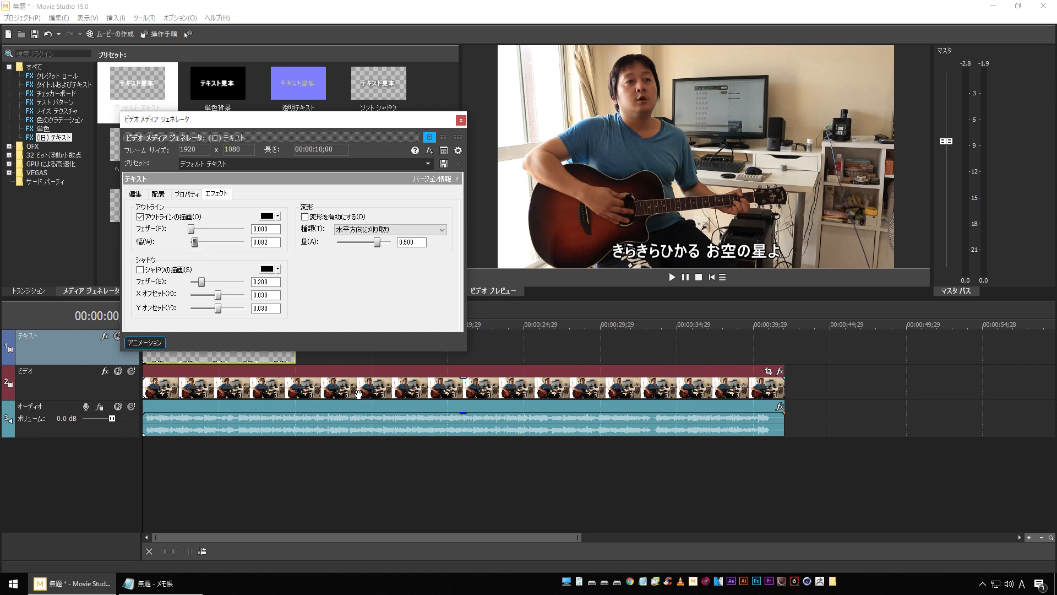
click(461, 119)
- Play the opening of the video to check the subtitle against the song, and return to the project start
key(space)
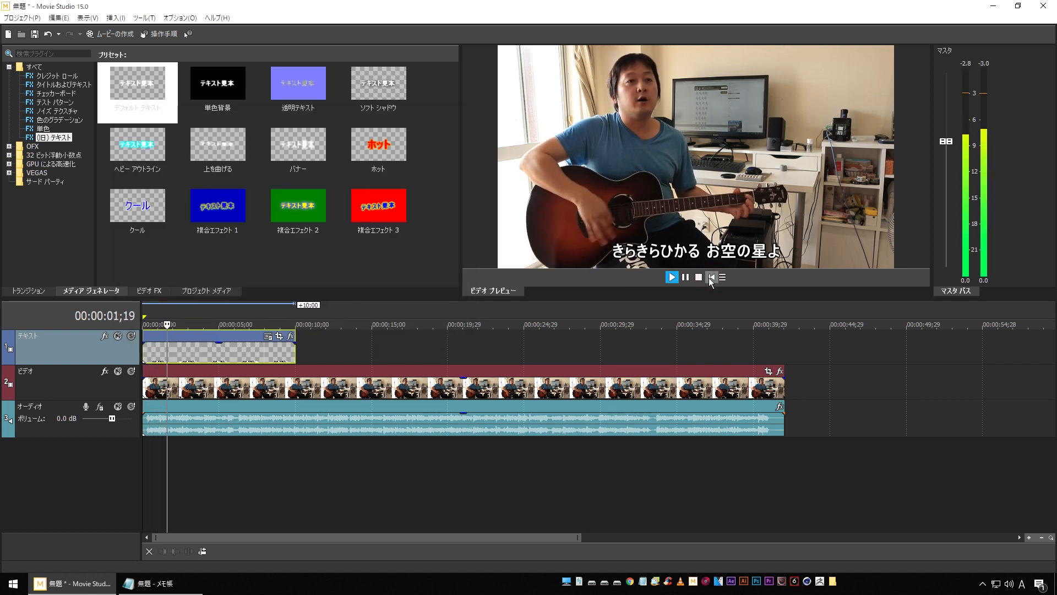
key(Up)
key(Up)
key(Up)
key(Up)
key(Up)
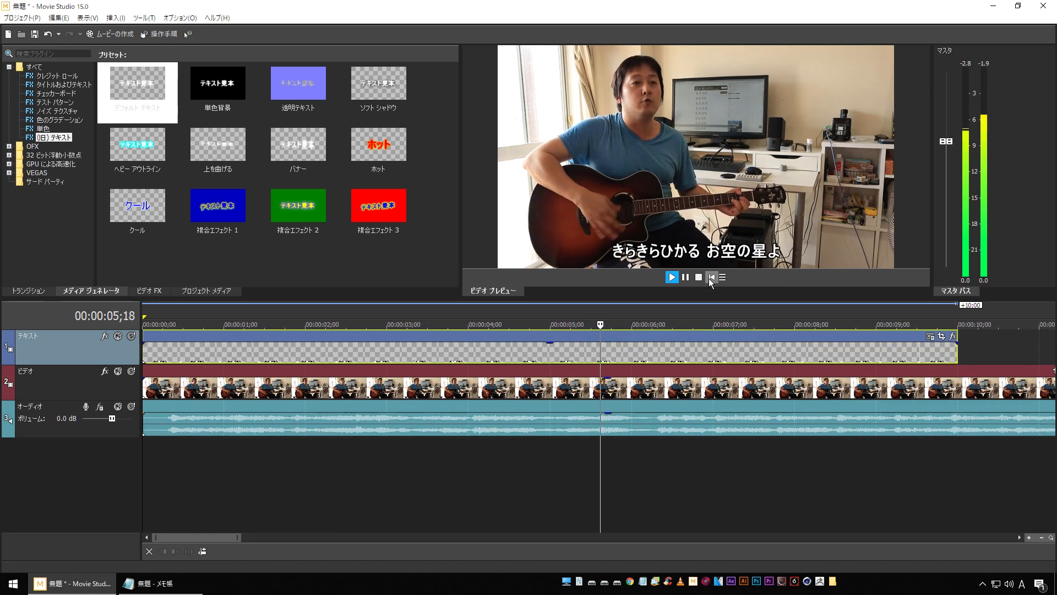
click(710, 278)
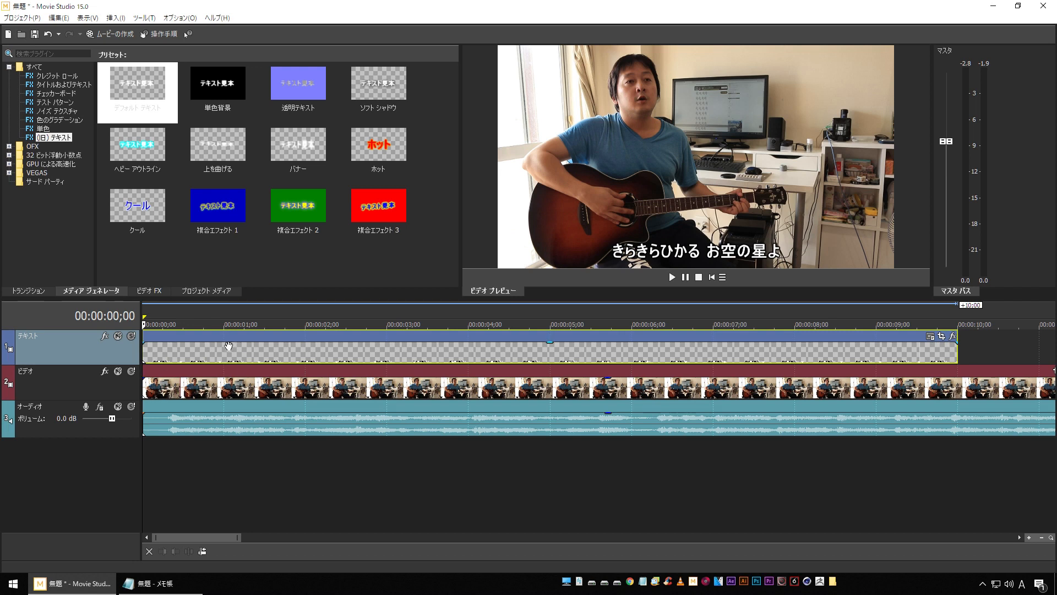
- Duplicate the lyric event onto a new track as a new copy of the source media, and move that track above the text track
drag(211, 352, 214, 448)
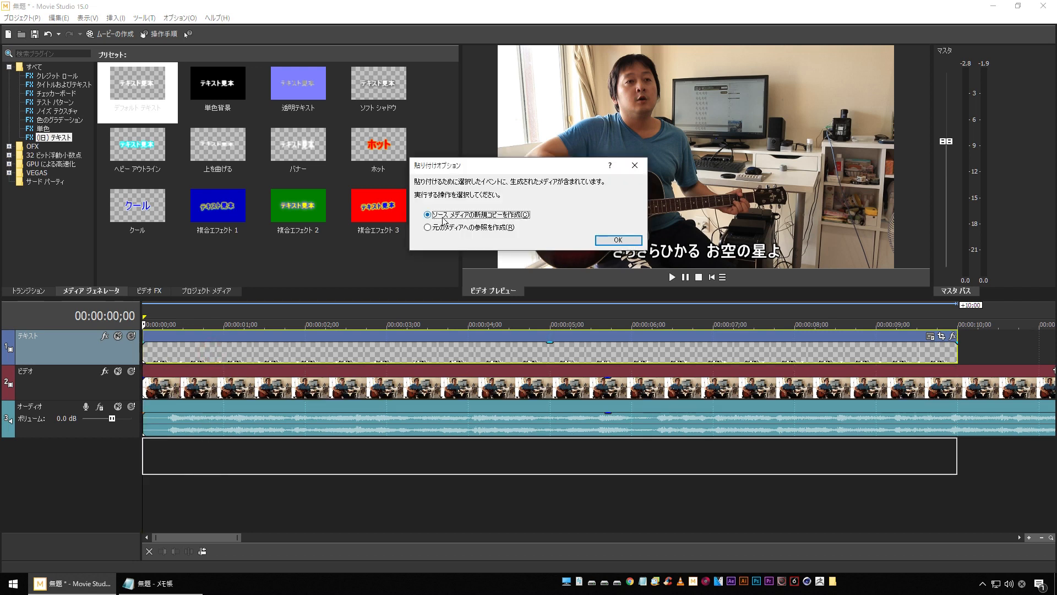
click(609, 240)
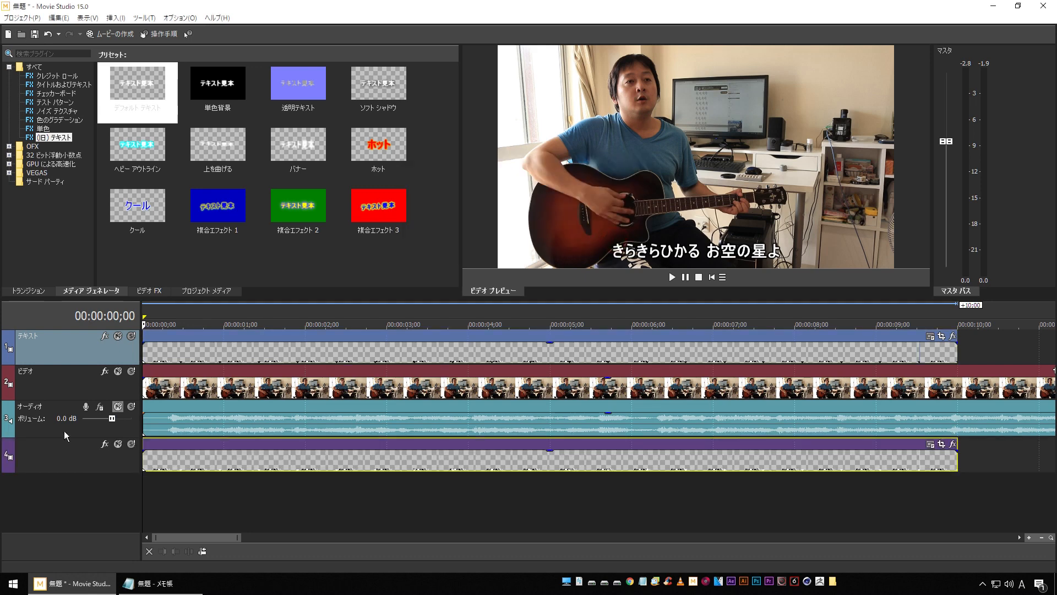
click(19, 455)
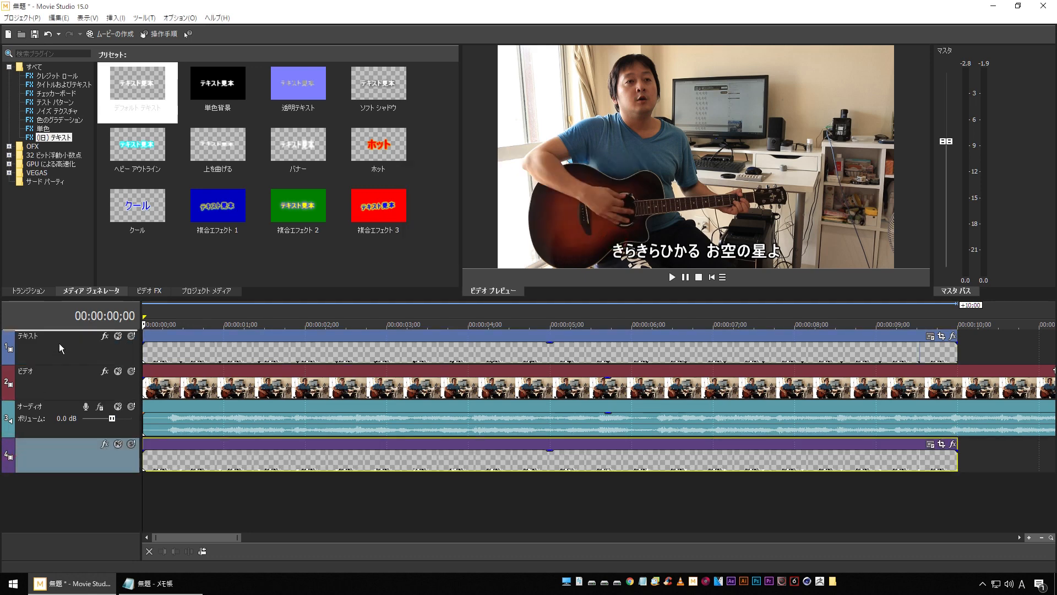
drag(58, 343, 58, 344)
- Open the duplicated lyric's text settings and change its text colour to blue, about RGB 60, 137, 255
click(316, 354)
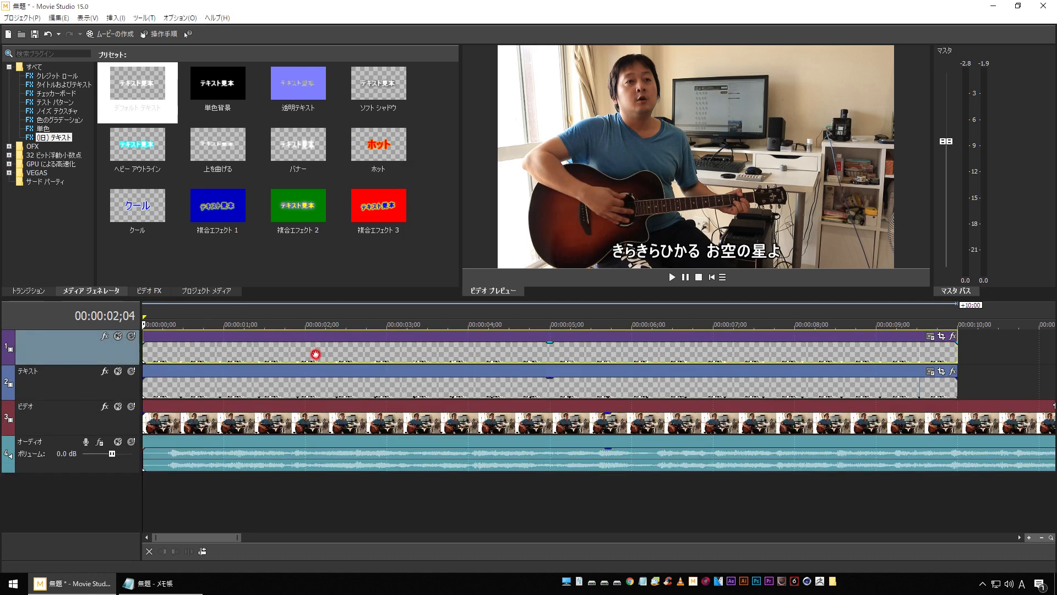
click(930, 336)
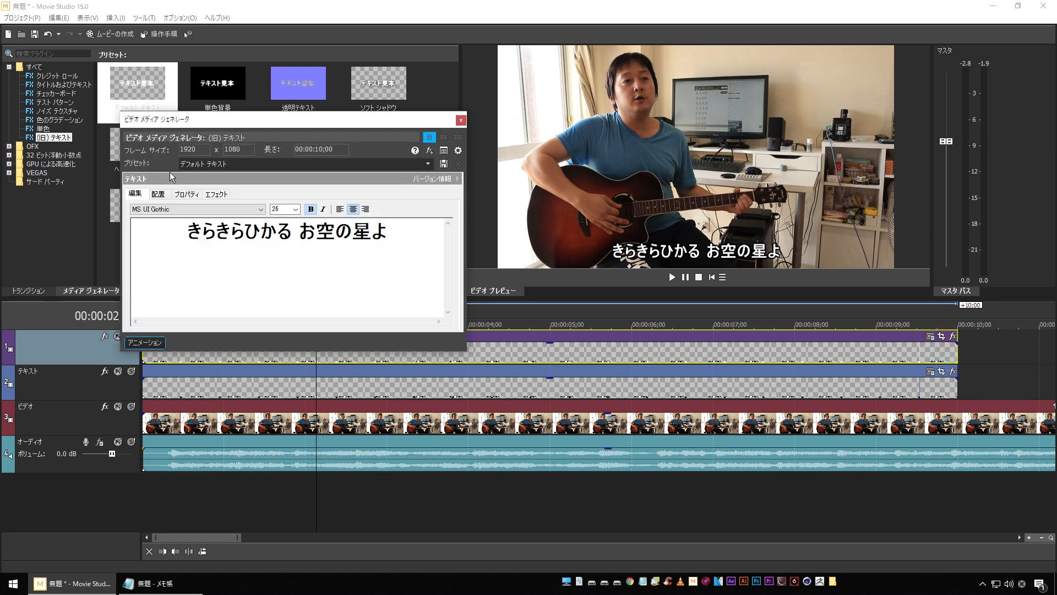
click(186, 194)
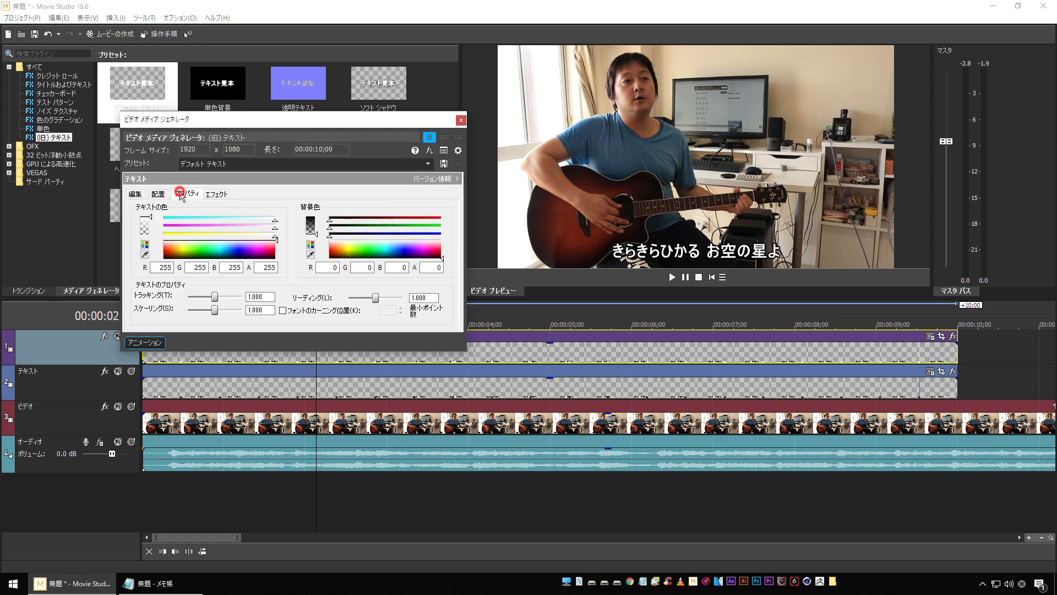
click(230, 250)
drag(230, 250, 231, 252)
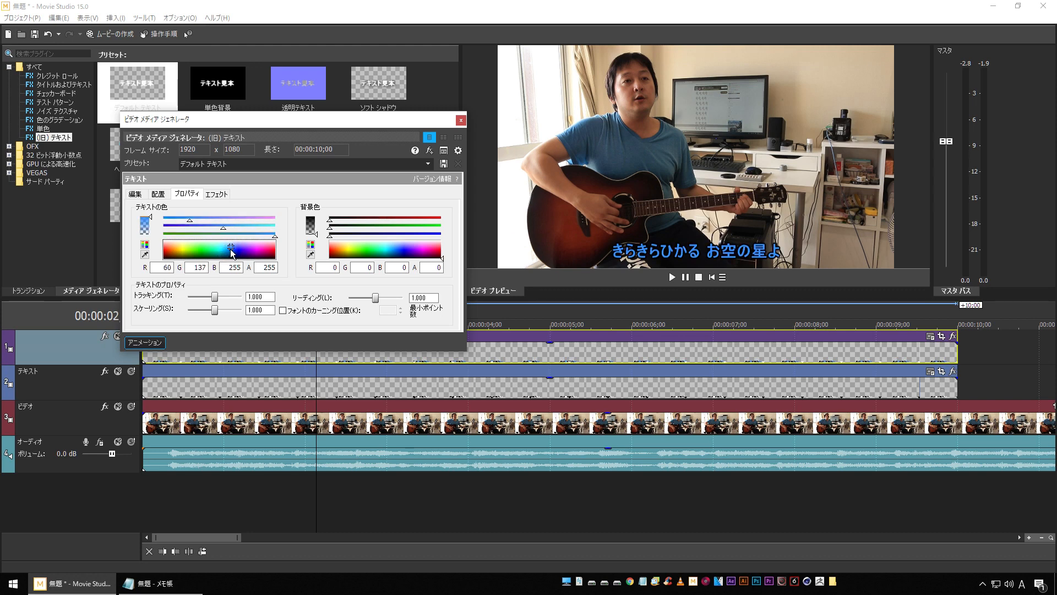
- Change the duplicated lyric's outline to near-white and widen it to about 0.113
click(216, 194)
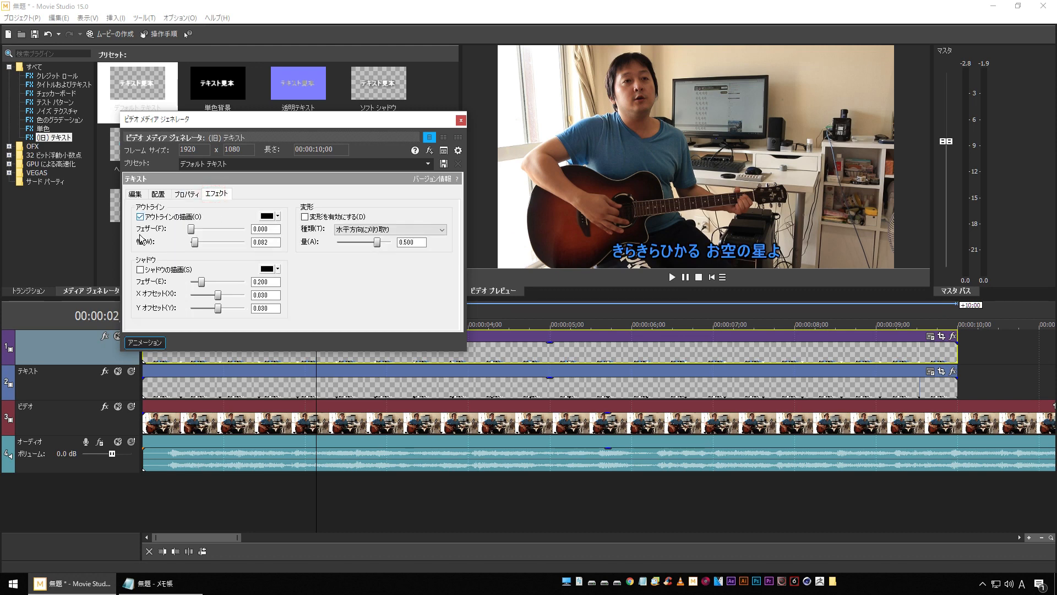
click(266, 216)
click(295, 255)
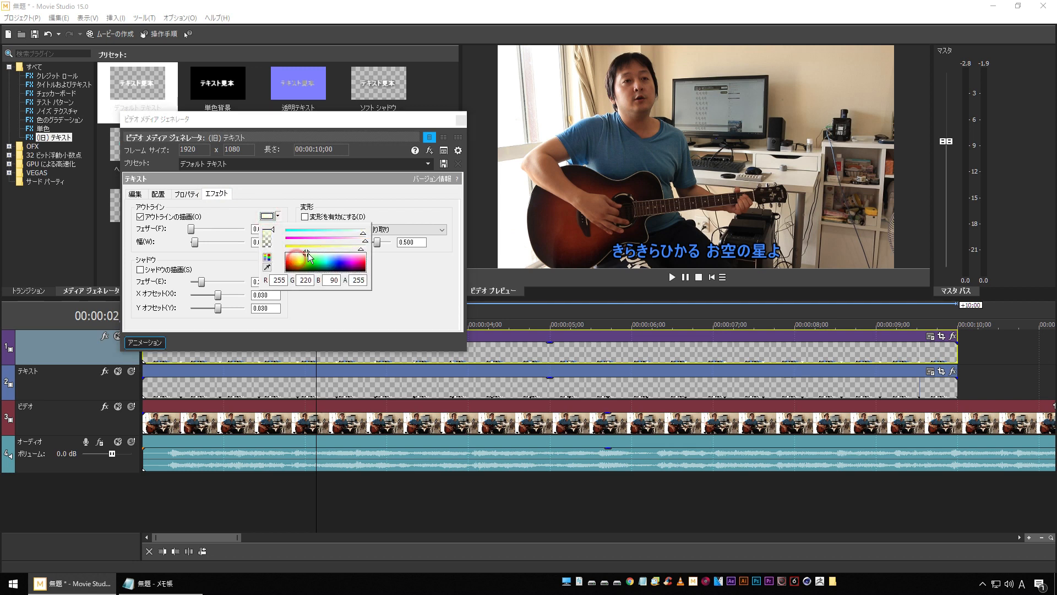
click(294, 199)
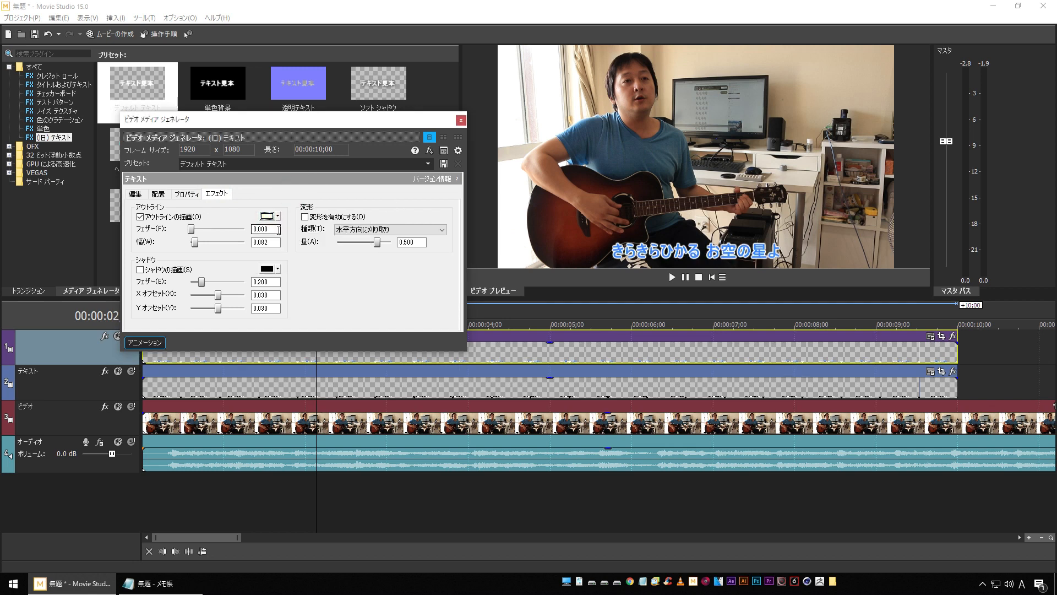
drag(194, 242, 197, 242)
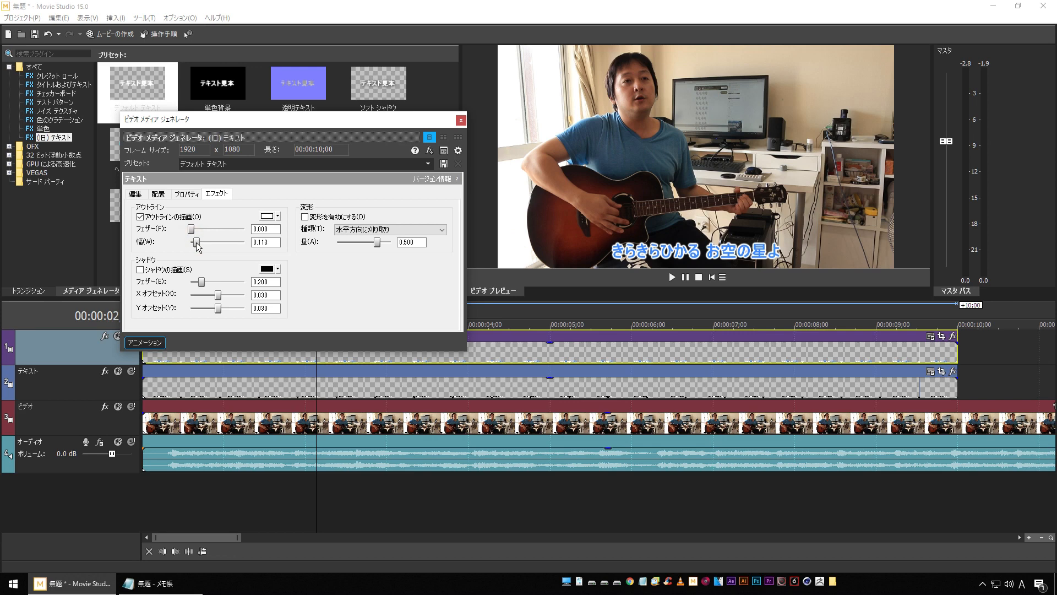
- Deepen the duplicated lyric's text colour to about RGB 15, 102, 255 and close the text settings
click(187, 194)
click(226, 250)
click(234, 248)
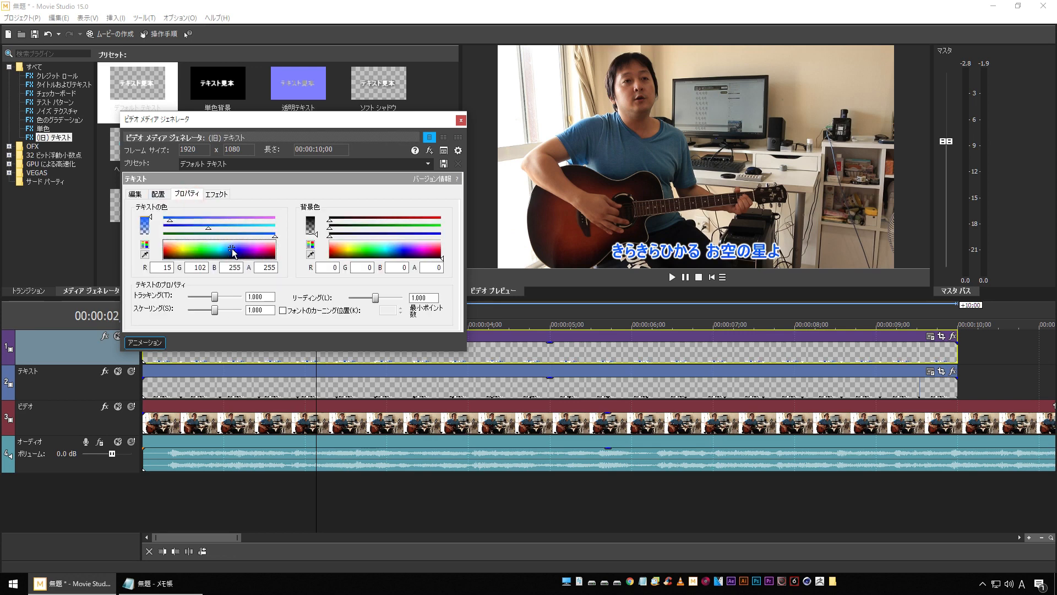
click(460, 120)
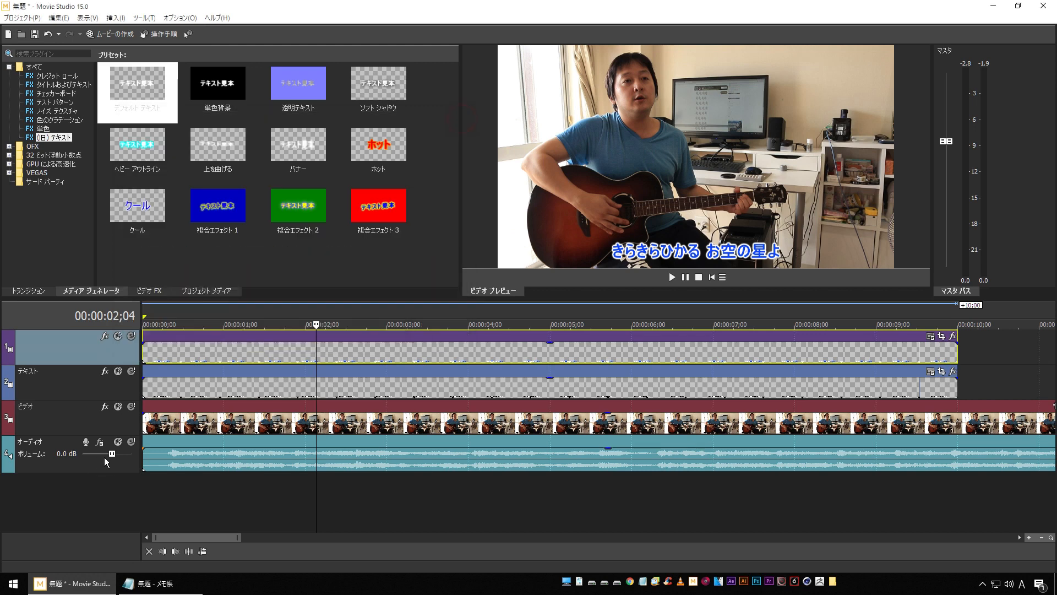
- Mute and unmute the uppermost track to compare the white subtitle with the blue one
click(118, 337)
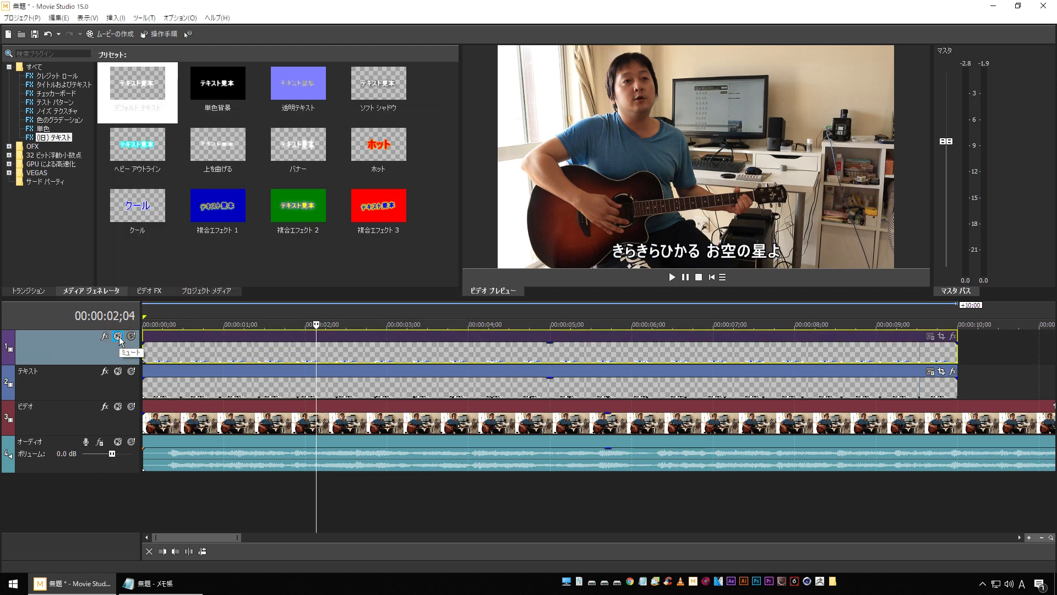
click(119, 336)
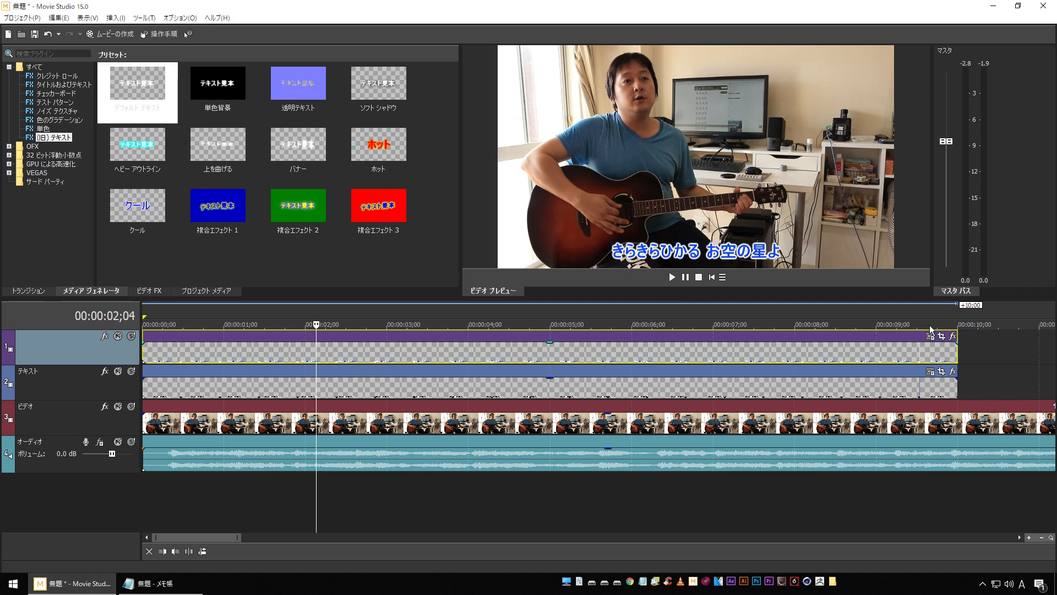
- Add the VEGAS Cookie Cutter effect (クッキー カッター) to the blue lyric event on the uppermost track
click(953, 337)
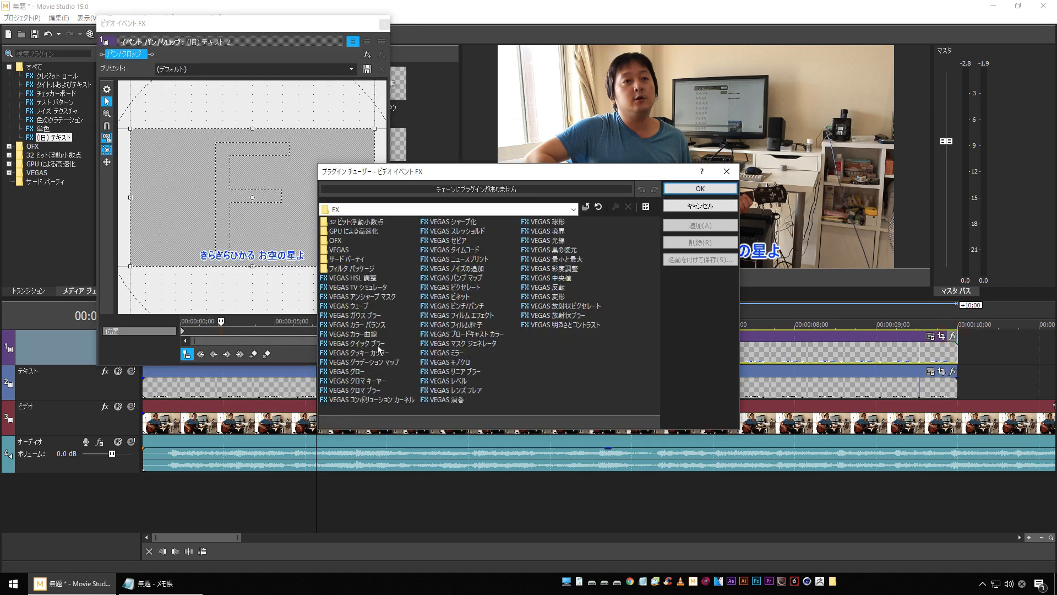
click(381, 353)
click(700, 225)
click(713, 188)
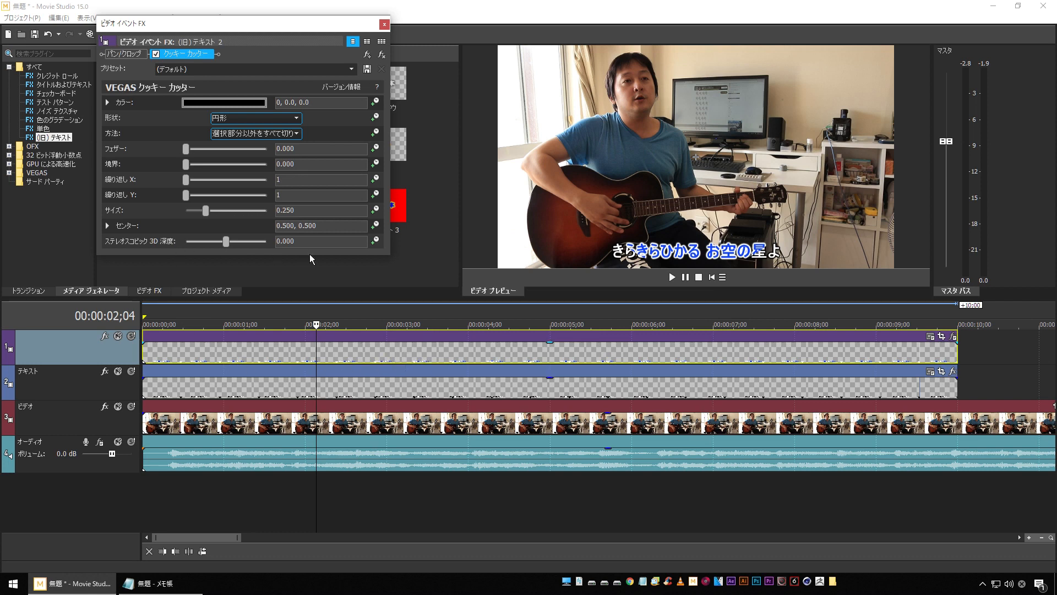
- Enlarge the effect window, set the Cookie Cutter's border to about 0.061 and change its shape to rectangle (矩形)
drag(207, 259, 233, 357)
mouse_move(186, 165)
mouse_down()
mouse_move(200, 165)
mouse_move(192, 171)
mouse_up()
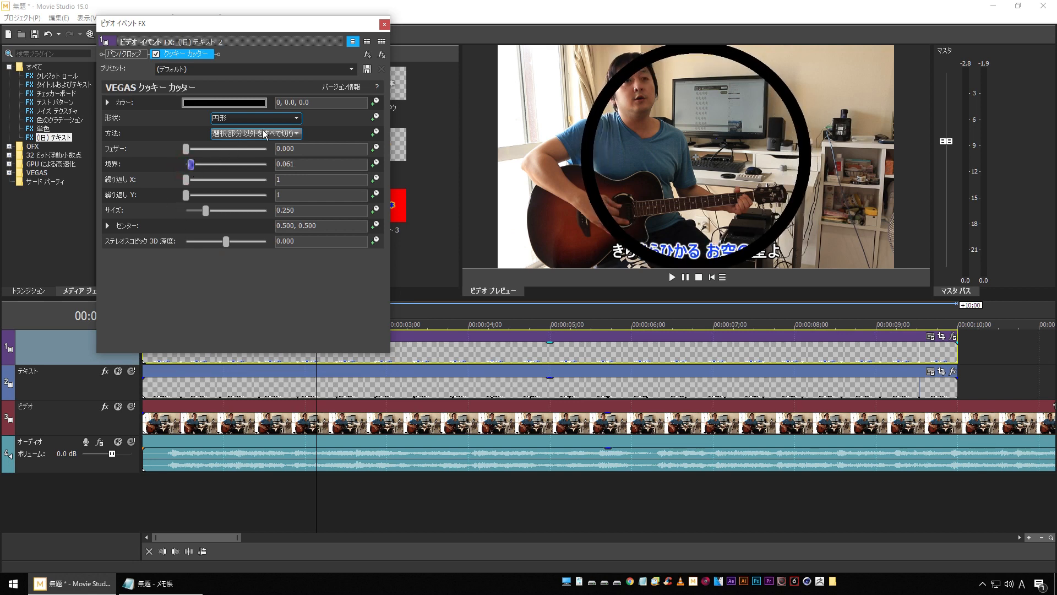
click(256, 118)
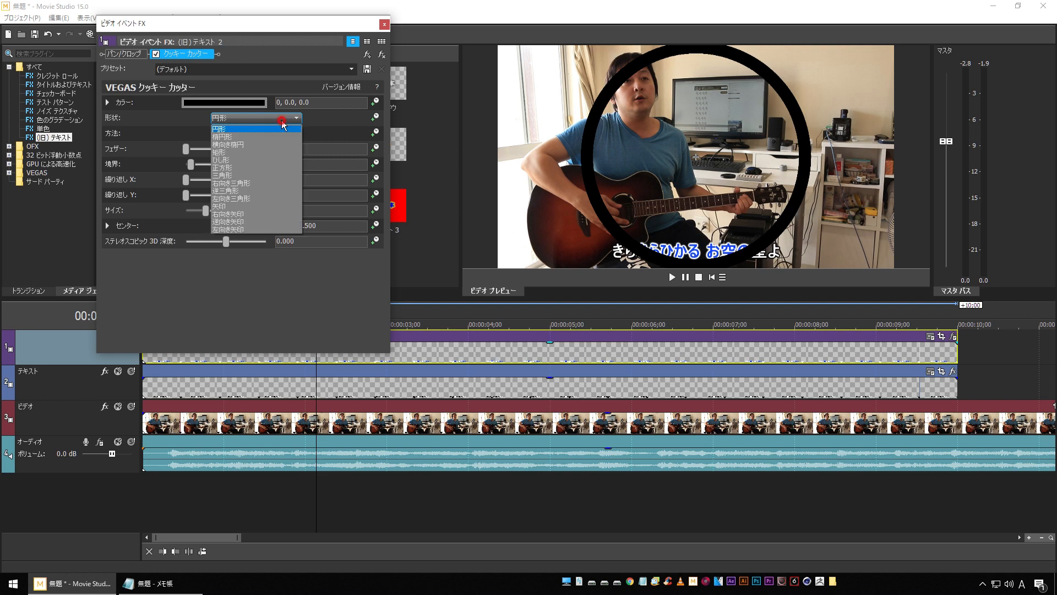
click(266, 152)
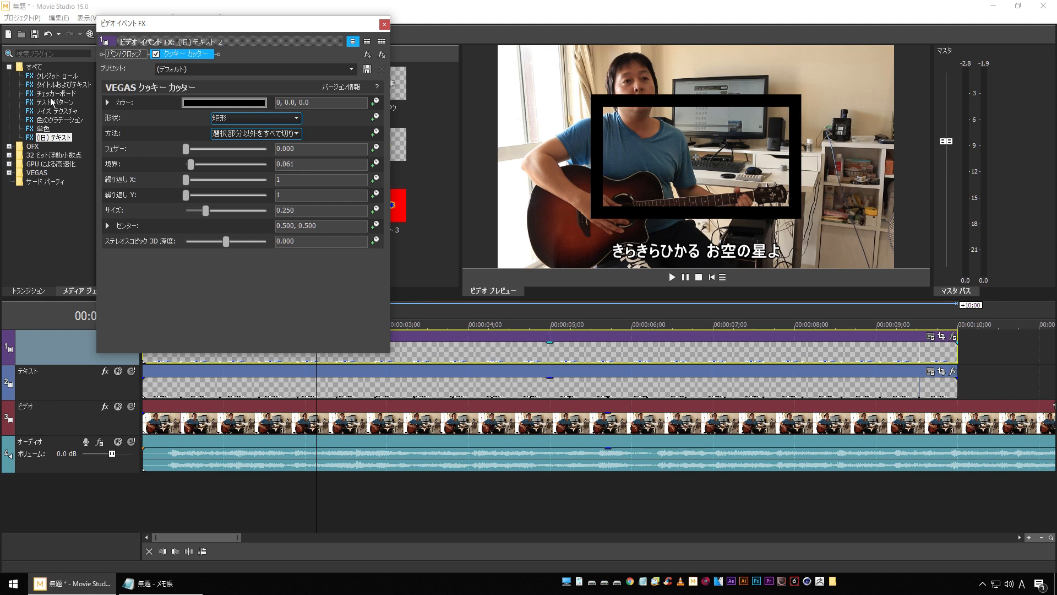
- Change the Cookie Cutter border colour to green, about HSV 143, 0.79, 0.85, and close the colour picker
click(231, 103)
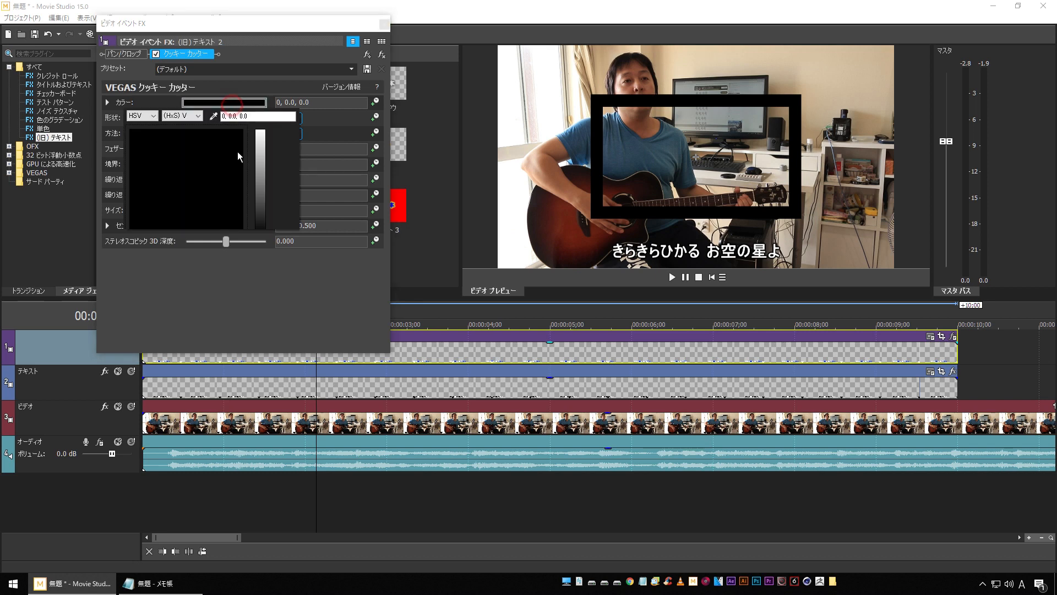
mouse_move(257, 163)
mouse_down()
mouse_move(262, 145)
mouse_move(176, 152)
mouse_up()
click(87, 242)
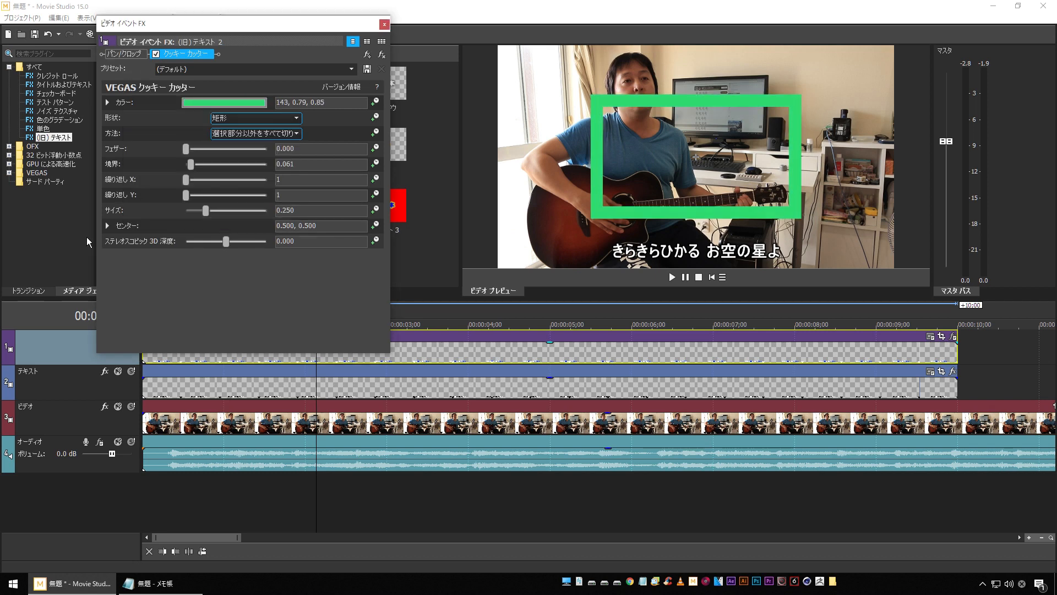
- Expand the Cookie Cutter's centre (センター) setting and move the rectangle's centre to about 0.000, 0.087
click(108, 226)
drag(274, 263, 263, 285)
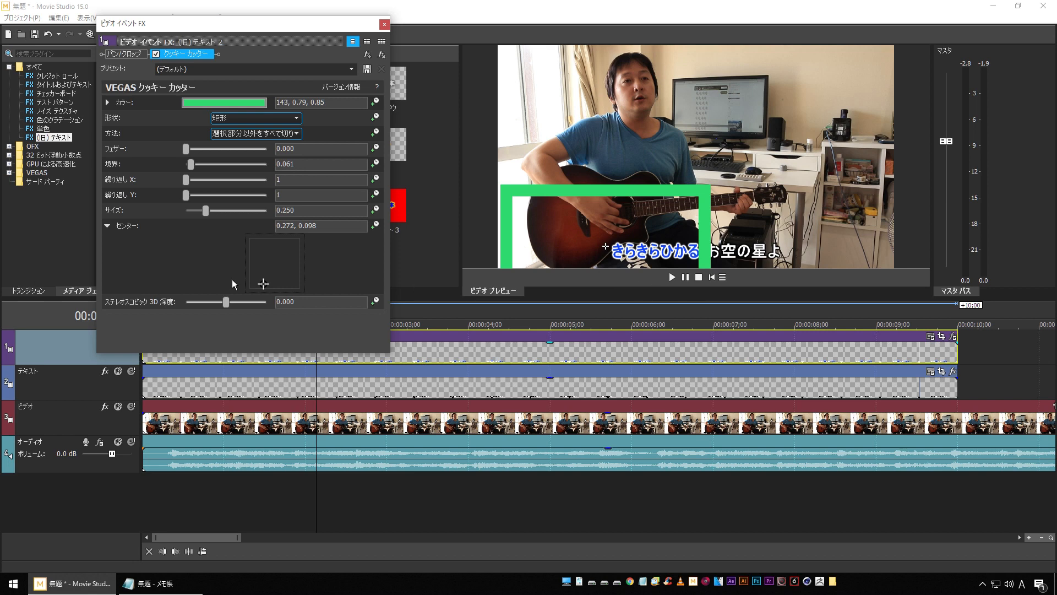
drag(262, 285, 226, 284)
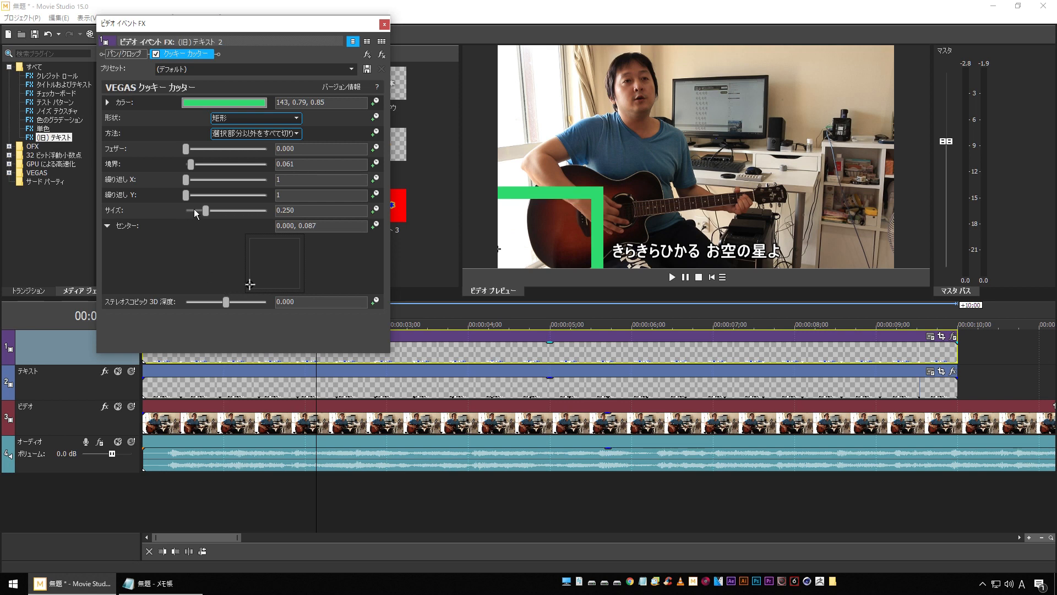
- Reduce the Cookie Cutter's border to 0.000 and set its size to about 0.286, just short of the lyric's first character
mouse_move(205, 214)
mouse_down()
mouse_move(193, 214)
mouse_move(254, 213)
mouse_move(209, 213)
mouse_up()
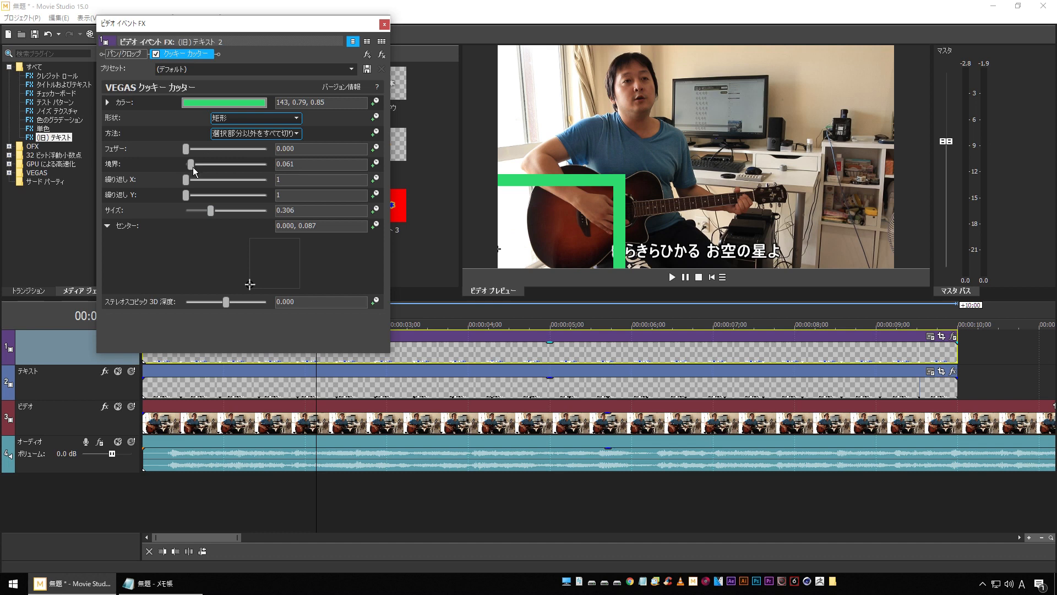
drag(191, 165, 167, 164)
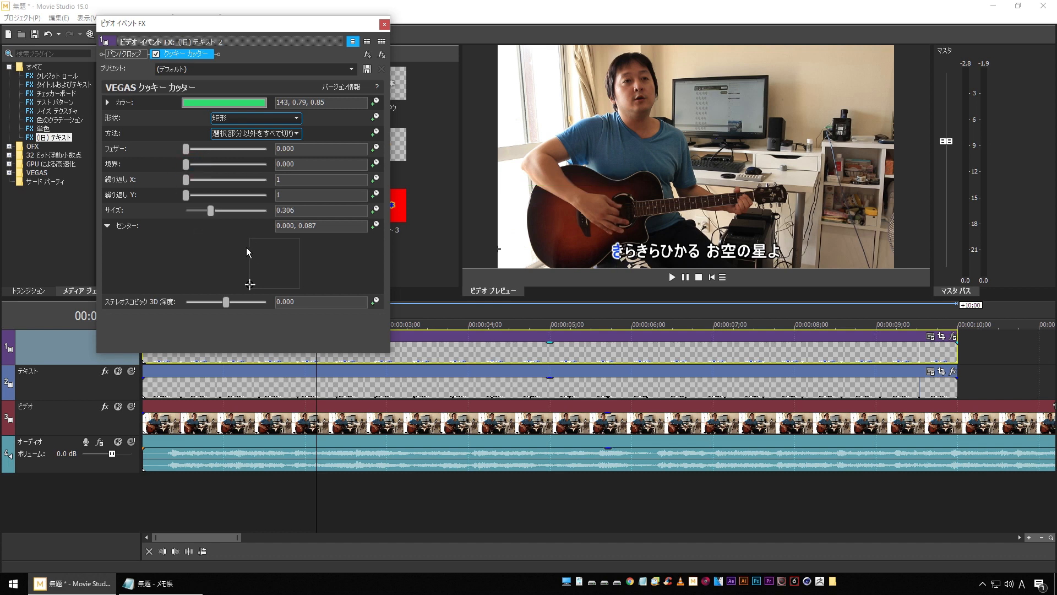
click(211, 210)
drag(210, 211, 209, 212)
drag(209, 213, 208, 213)
- Enable keyframe animation for the Cookie Cutter's size (サイズ) and return the keyframe cursor to 00:00:00;00
click(377, 212)
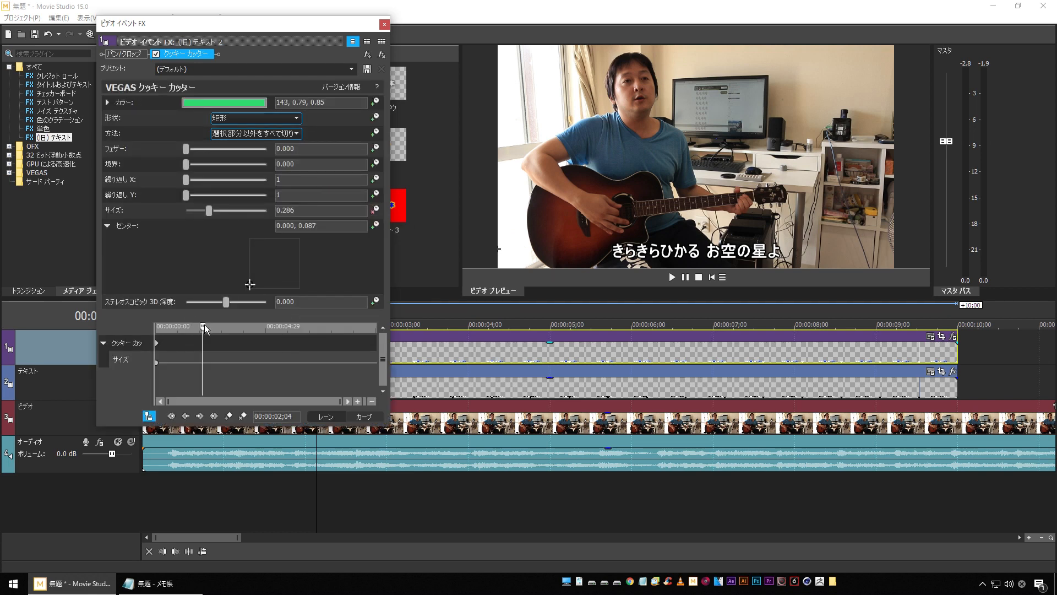
drag(205, 328, 141, 329)
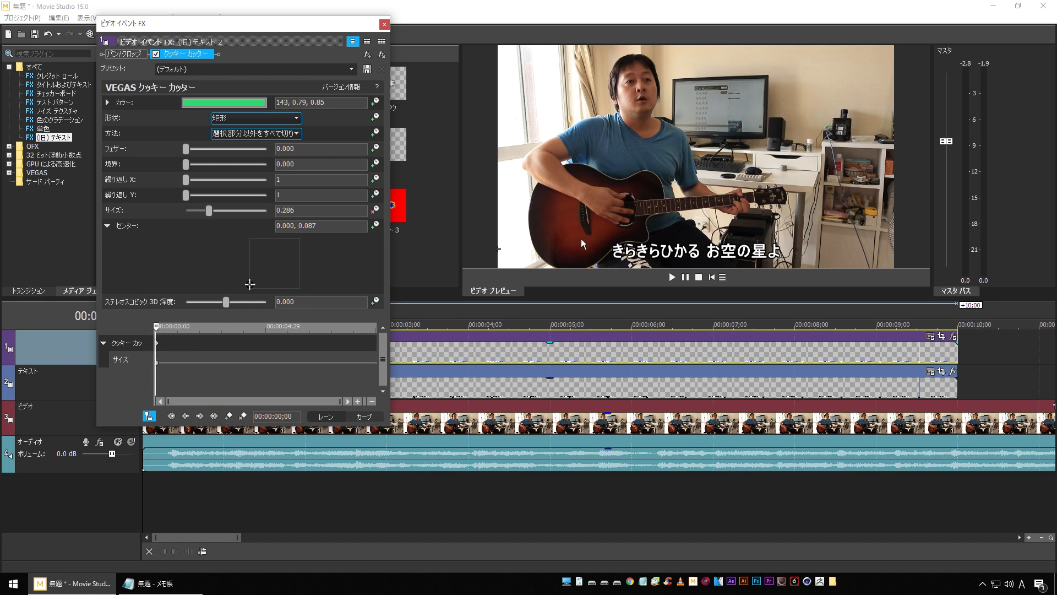
click(149, 415)
- Add a size keyframe of about 0.522 at 00:00:02;20 so the mask covers きらきらひかる
drag(160, 330, 214, 331)
drag(209, 214, 228, 216)
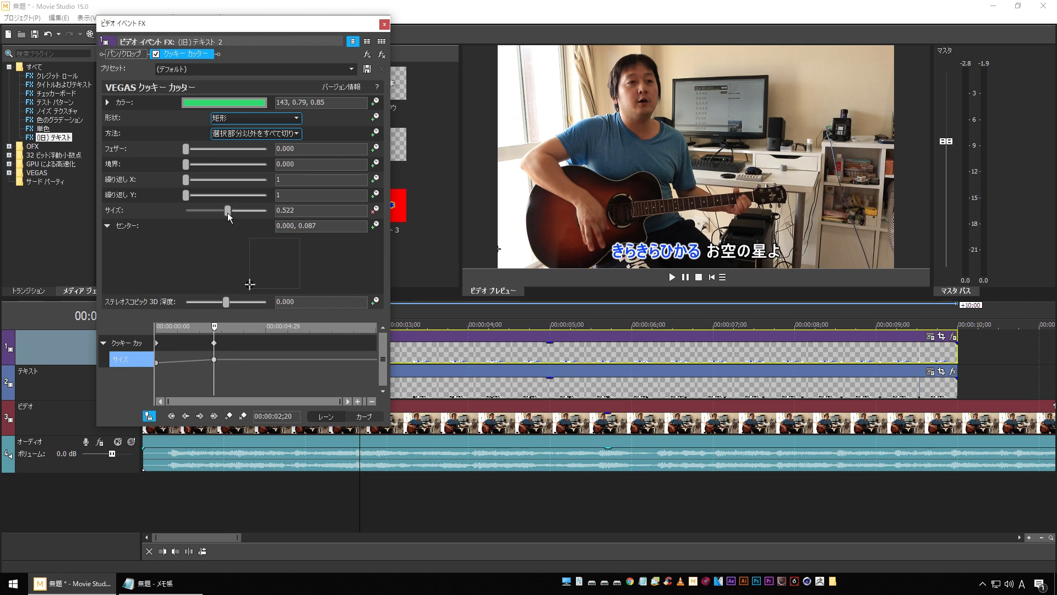
click(215, 343)
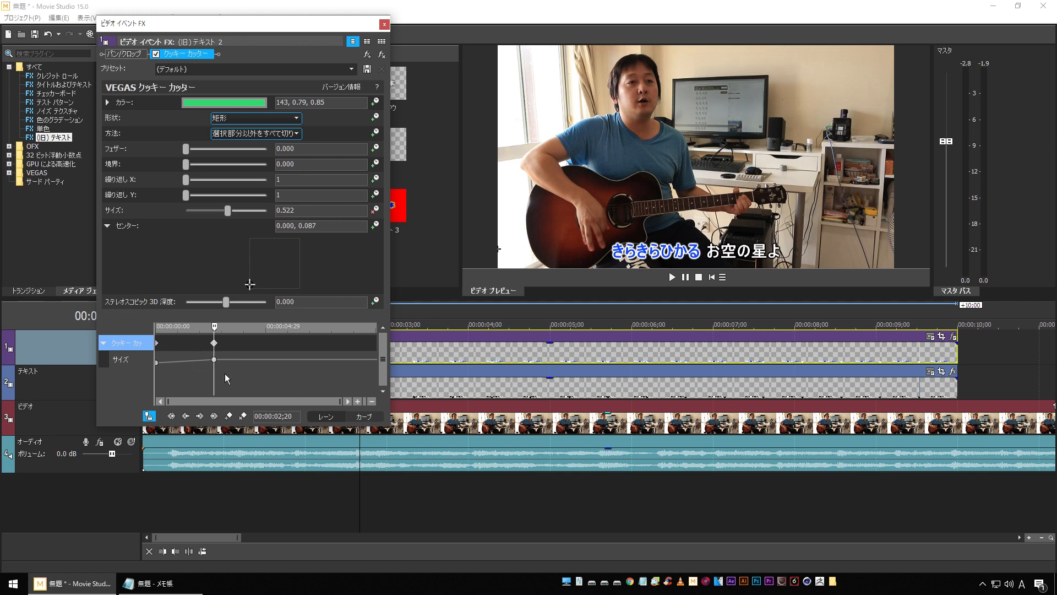
- Play the video from the beginning to check the blue wipe over the first phrase, and stop it
click(713, 279)
key(space)
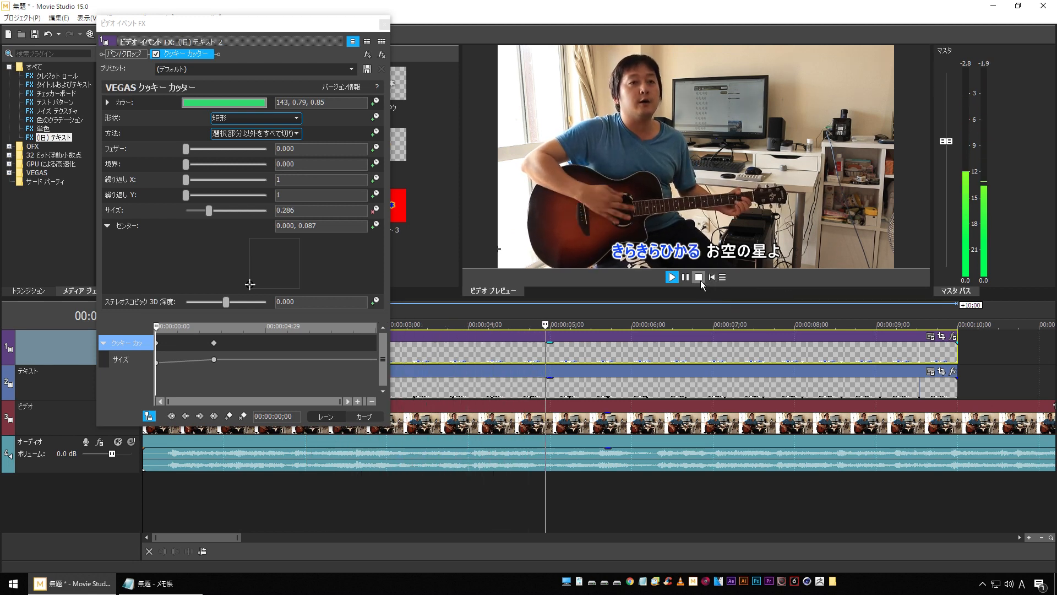
click(699, 278)
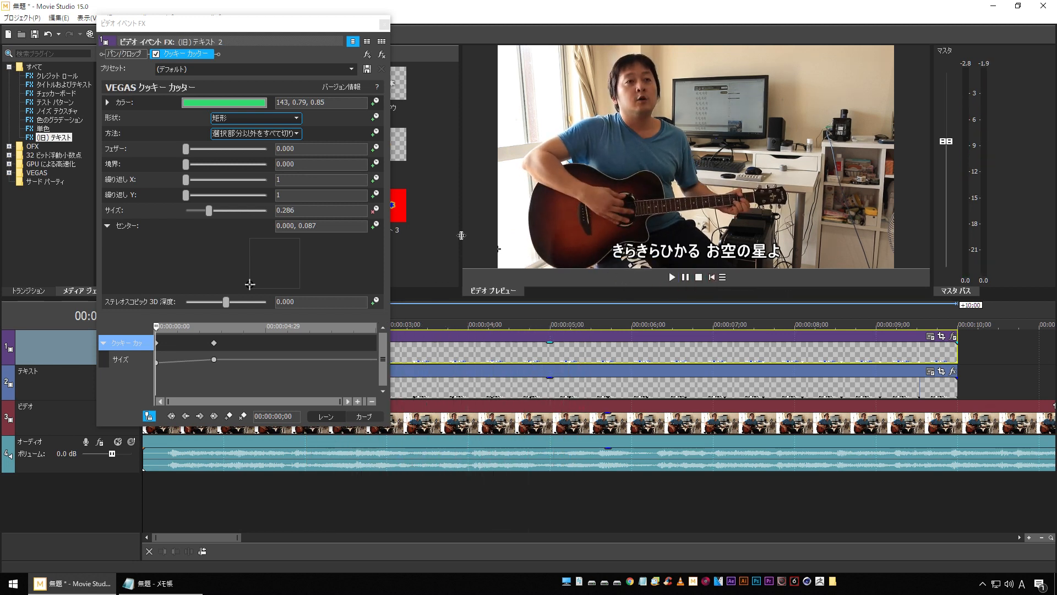
- Lower the video preview's quality setting (プレビュー品質) from the best level
right_click(474, 197)
mouse_move(516, 337)
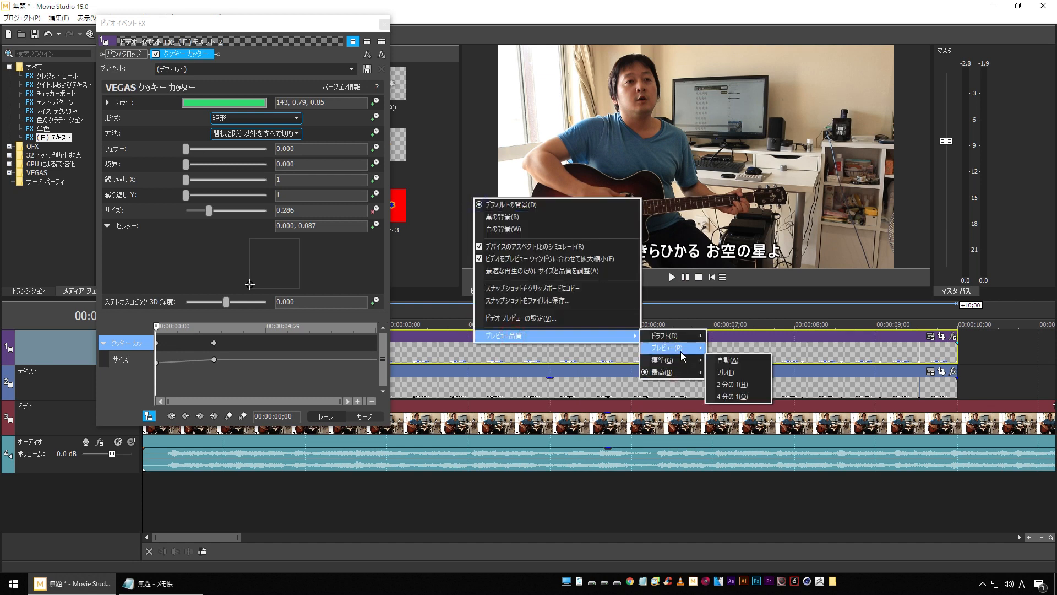
mouse_move(675, 347)
click(755, 347)
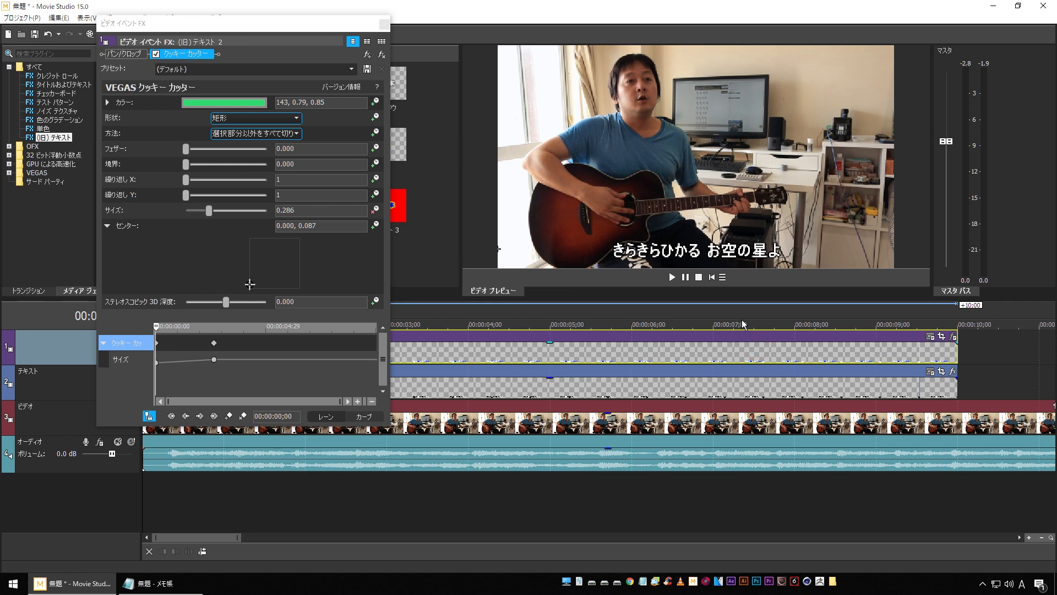
- Play the video to locate the end of the sung きらきらひかる, and move the second size keyframe to 00:00:05;06
key(space)
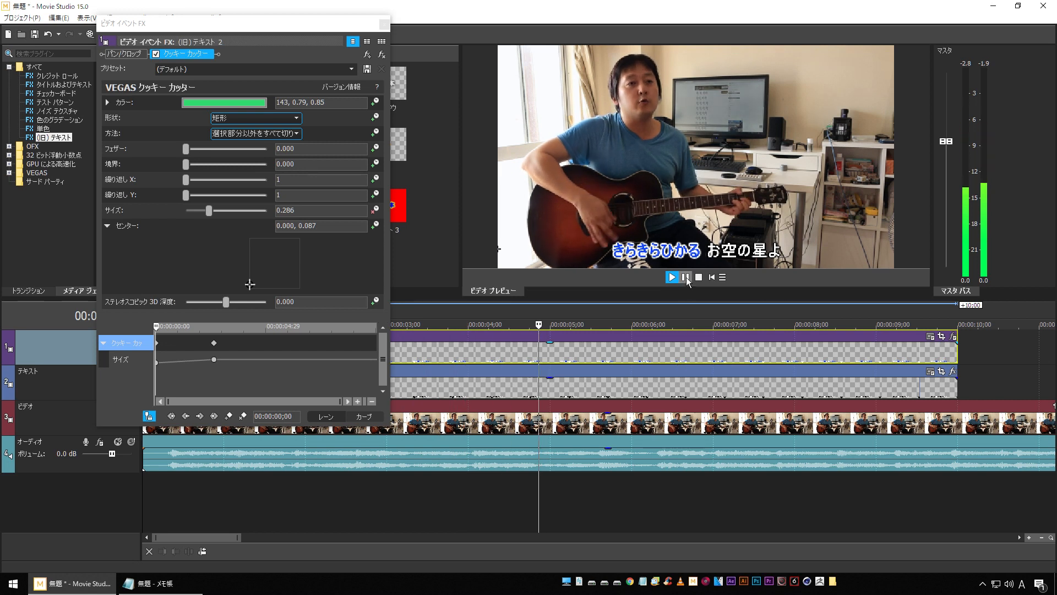
click(686, 278)
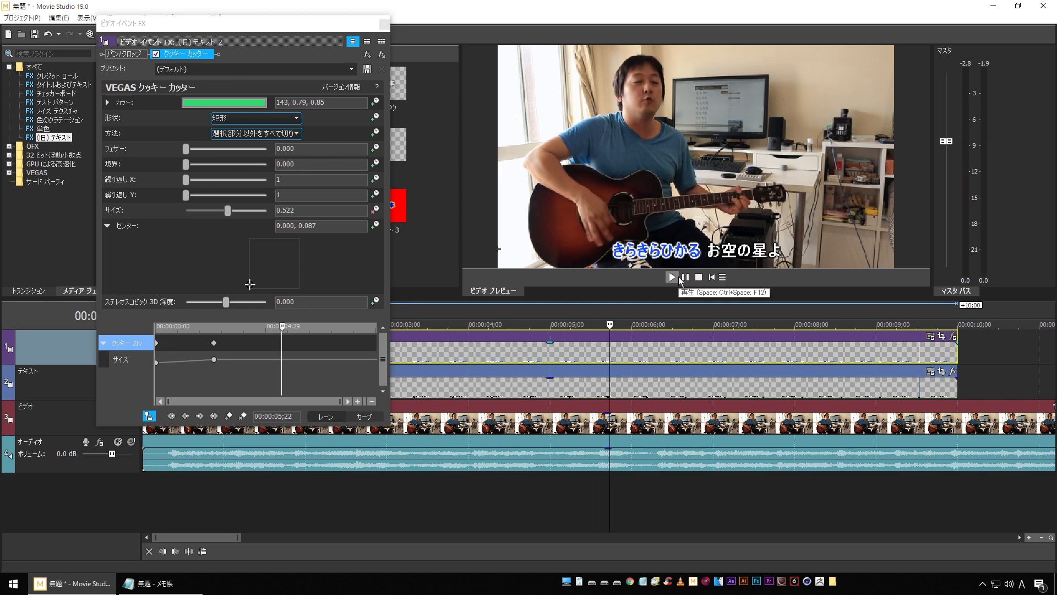
click(551, 499)
key(space)
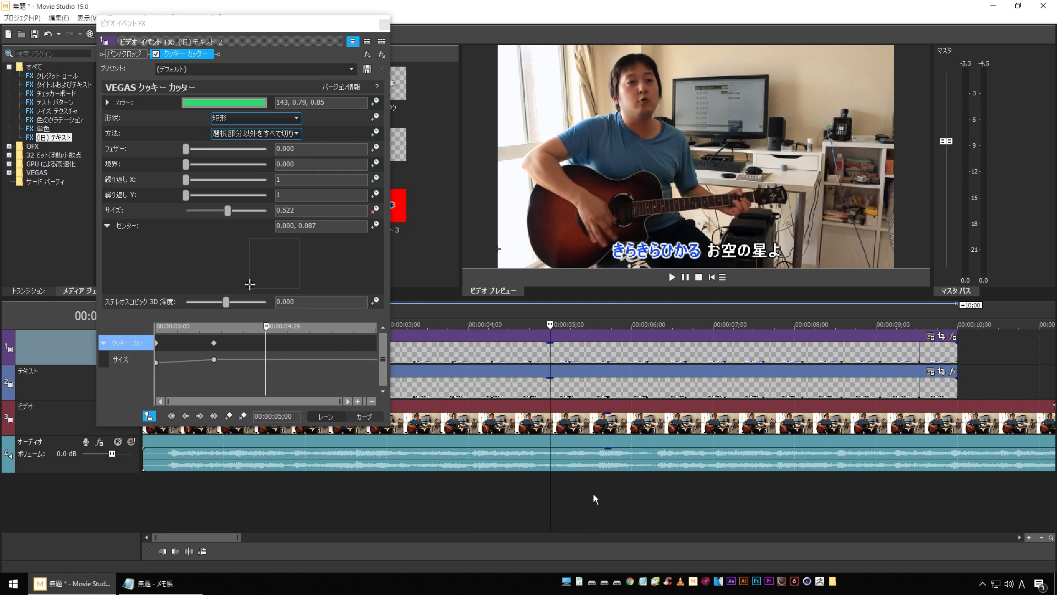
click(593, 494)
click(567, 494)
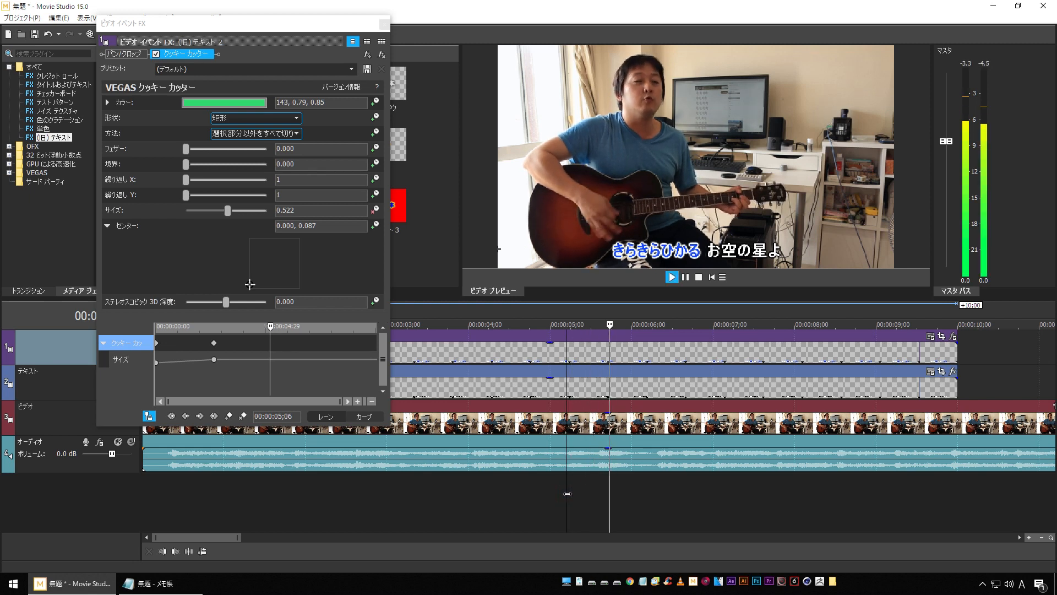
key(space)
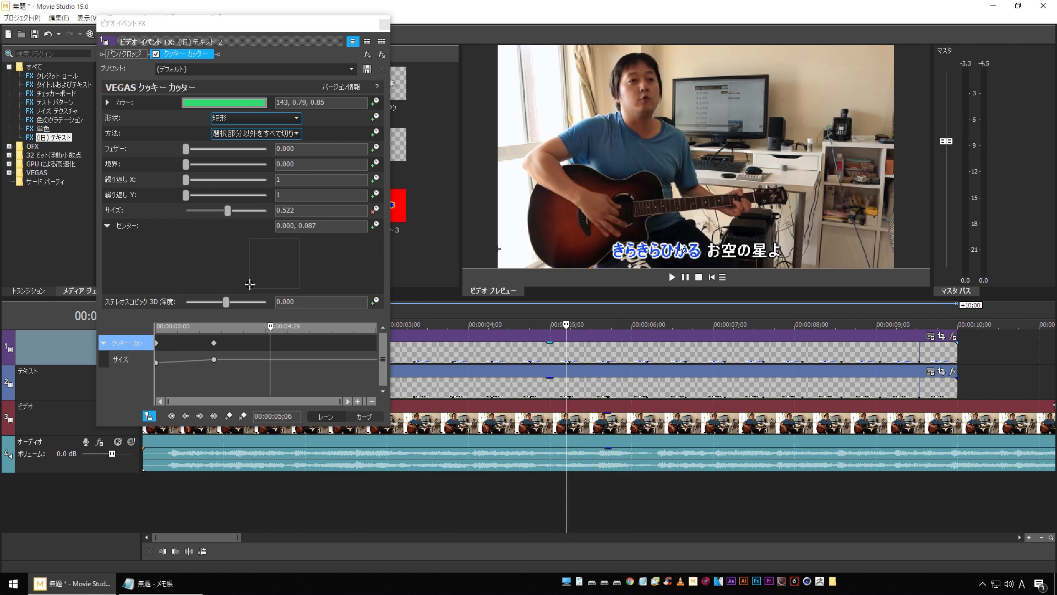
click(214, 343)
drag(214, 343, 272, 347)
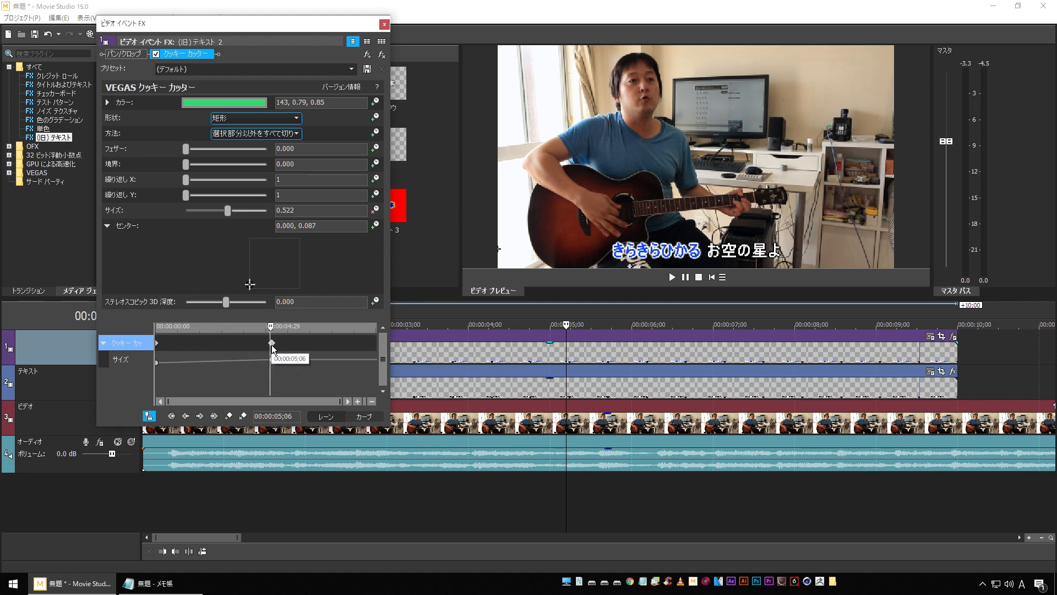
- Replay the video from the start to check the wipe with the moved keyframe, and stop it
click(712, 277)
key(space)
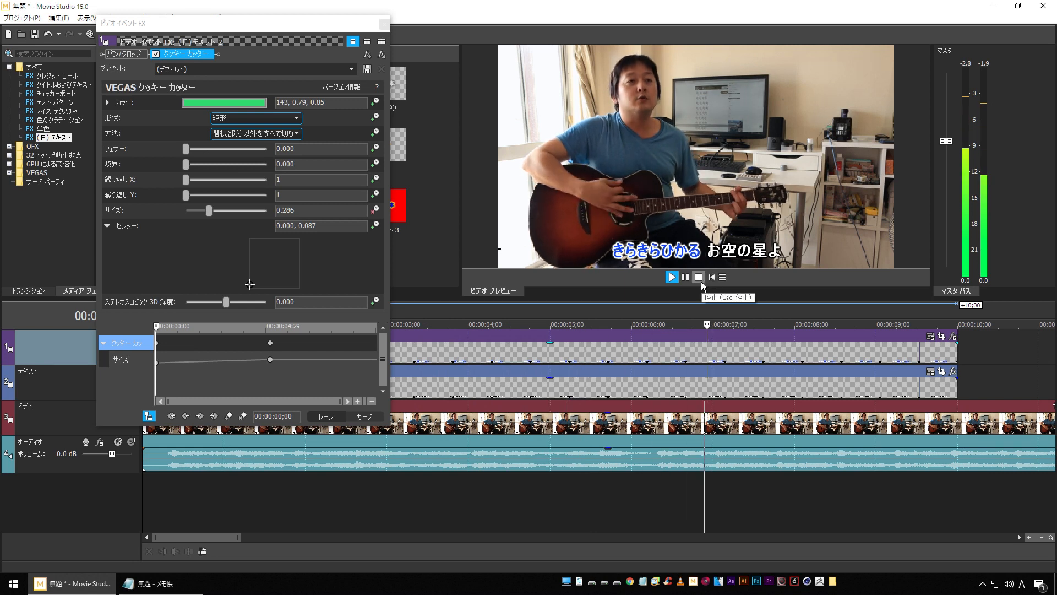
click(698, 277)
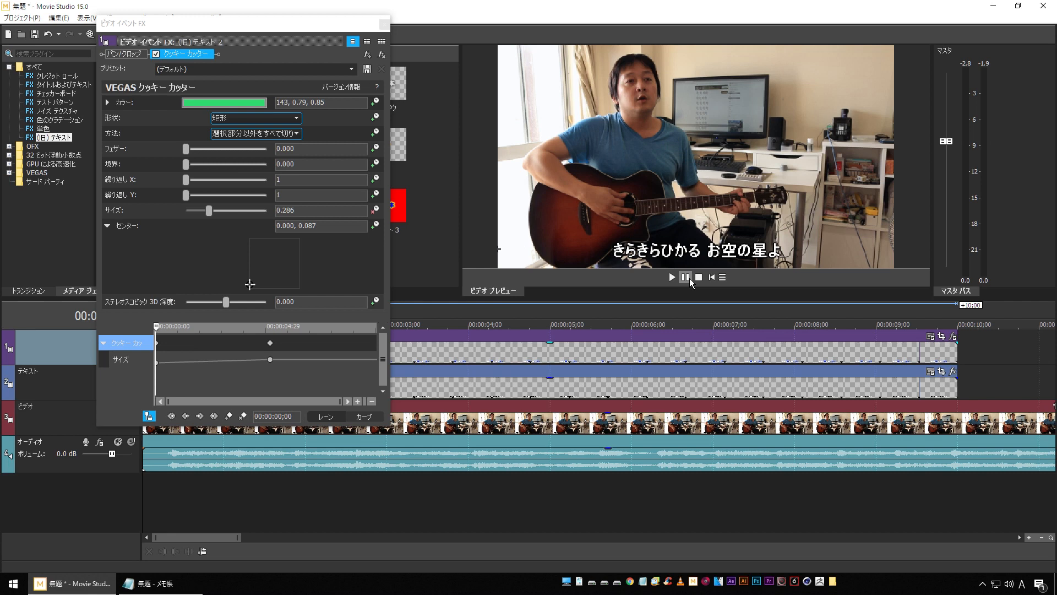
- Extend both the white and the blue lyric events past 00:00:10;00 by about 4;09
click(609, 502)
key(space)
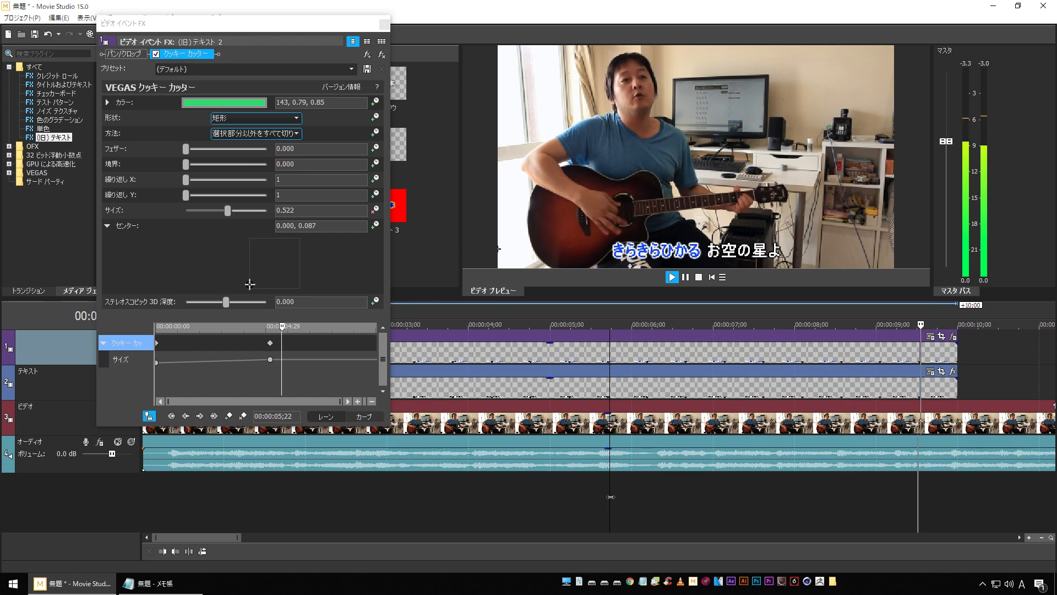
scroll(446, 499, down, 4)
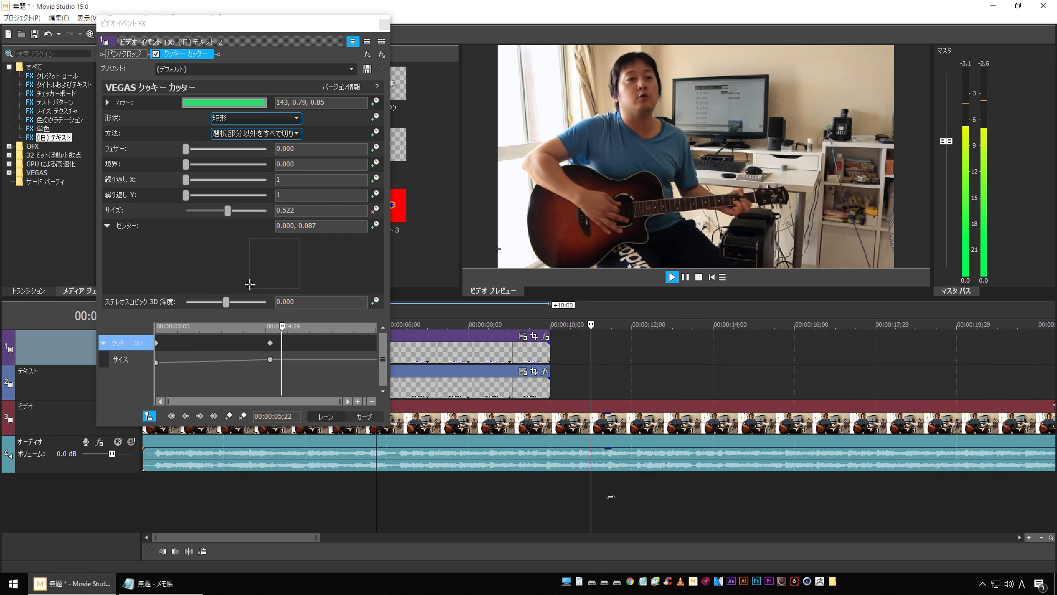
click(446, 494)
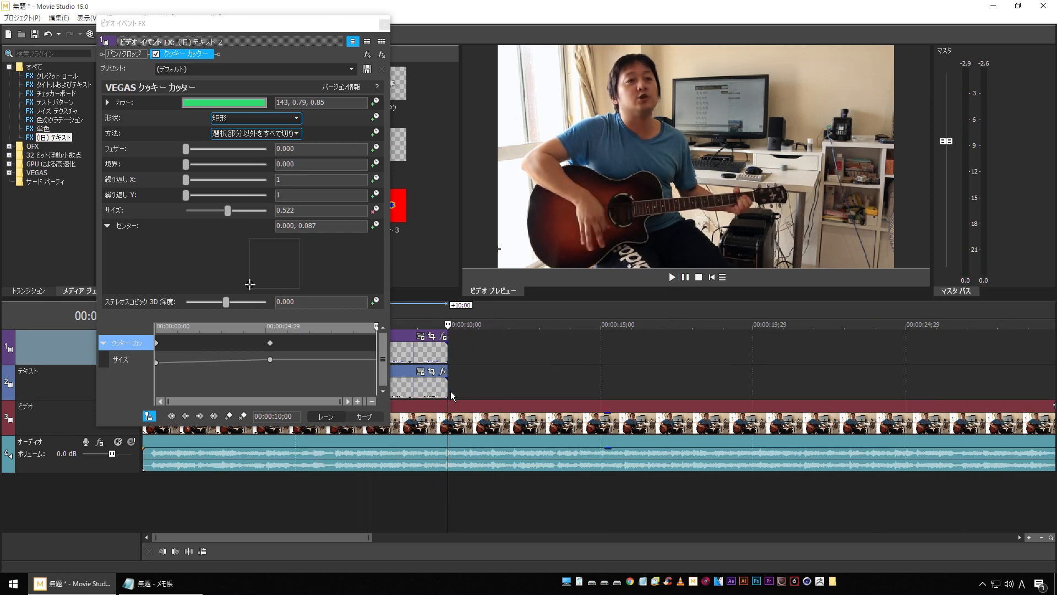
drag(447, 388, 578, 390)
drag(448, 352, 580, 353)
- Play on to 00:00:11;28, pause there and add a Cookie Cutter size keyframe of about 0.714 covering the whole lyric
key(space)
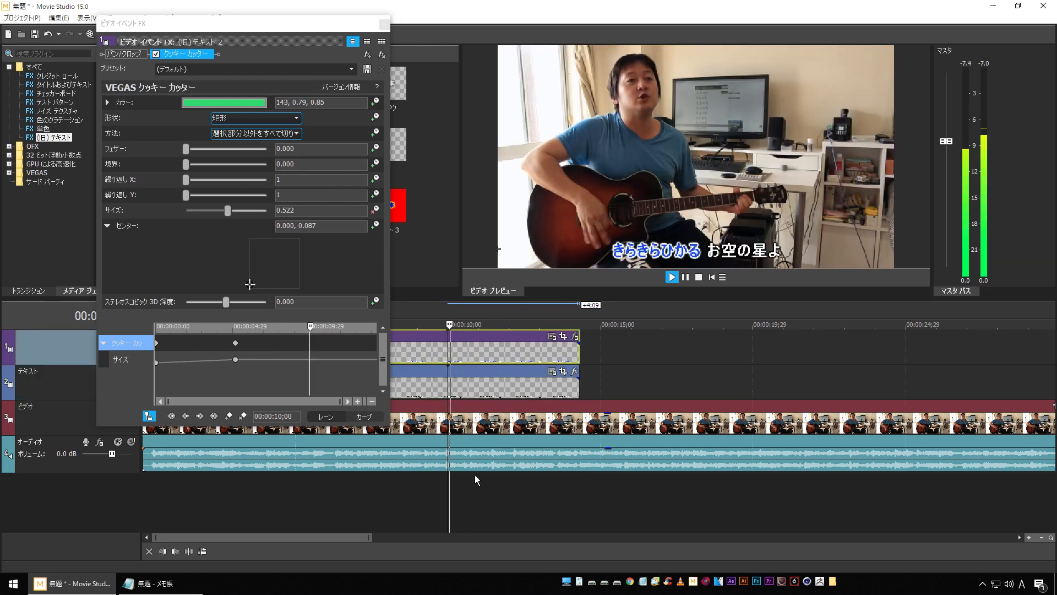
key(Return)
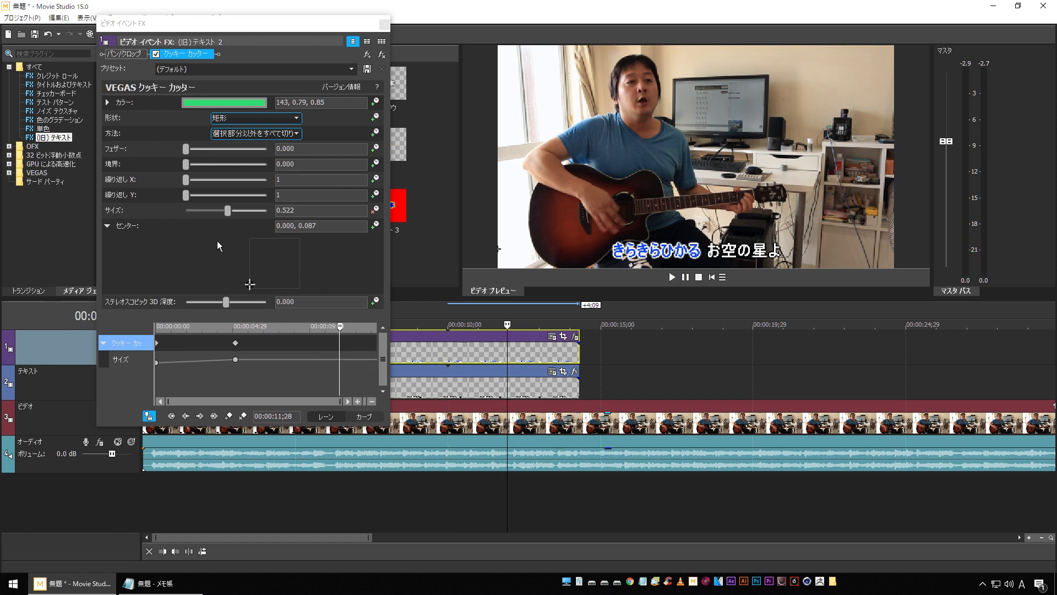
drag(227, 211, 245, 215)
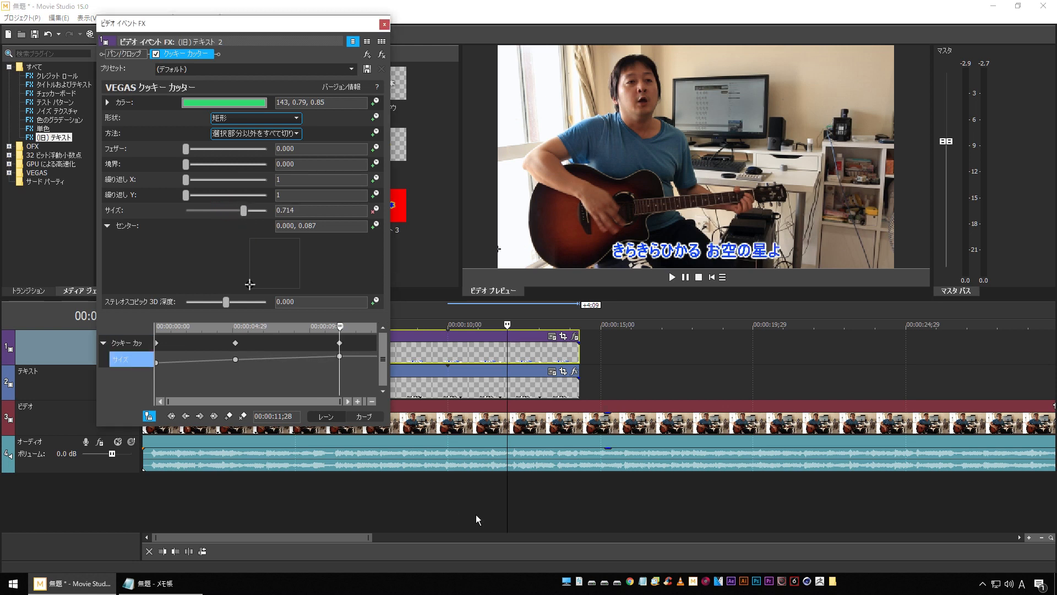
- Play the lyric from around 00:00:06;10 and again from about 00:00:03;22 to check the wipe's timing against the singing
click(336, 494)
key(space)
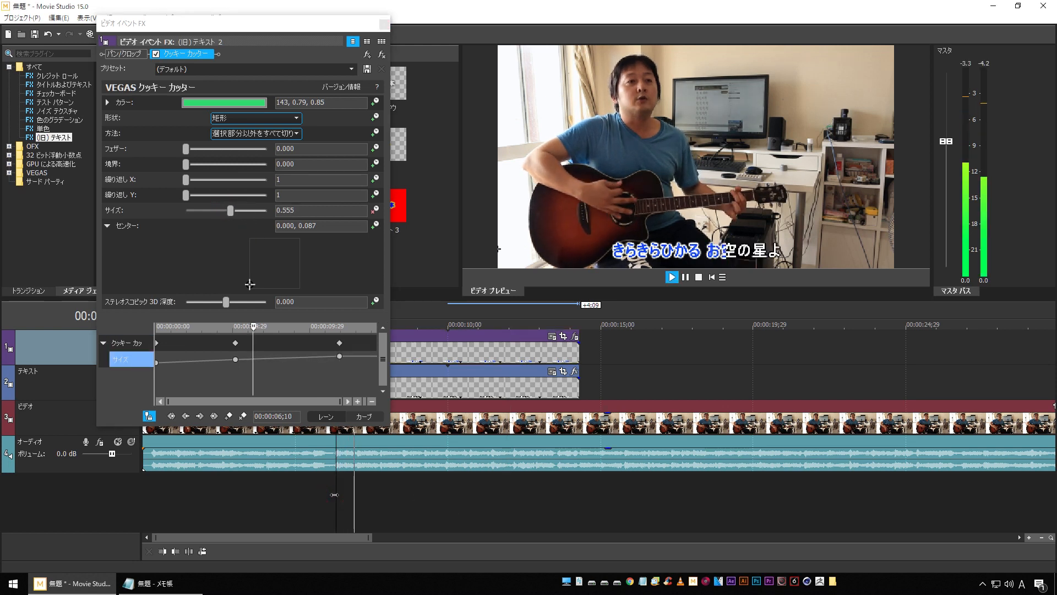
scroll(271, 497, down, 3)
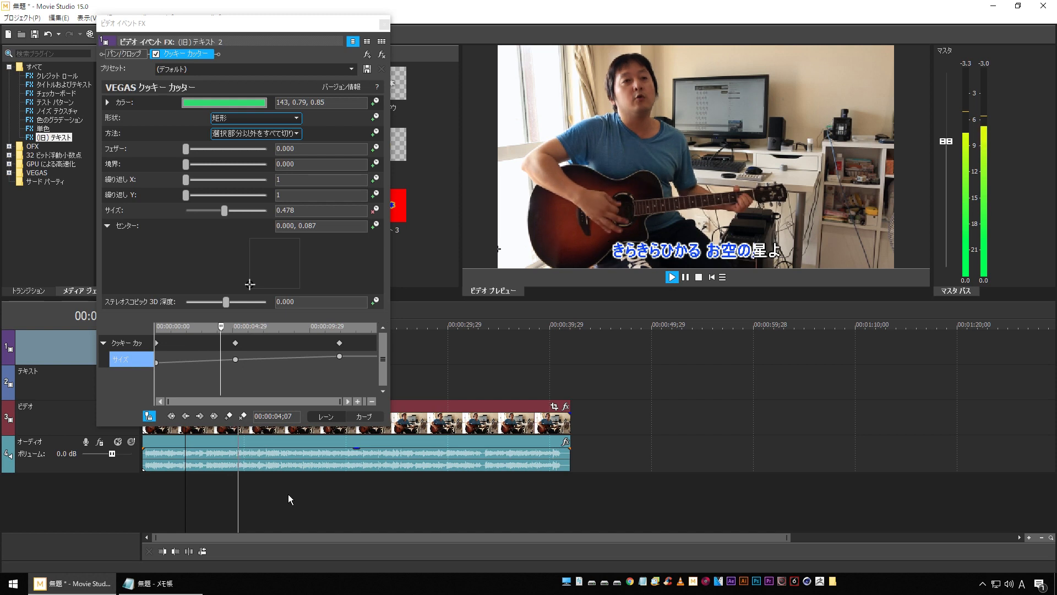
click(210, 495)
click(181, 494)
key(space)
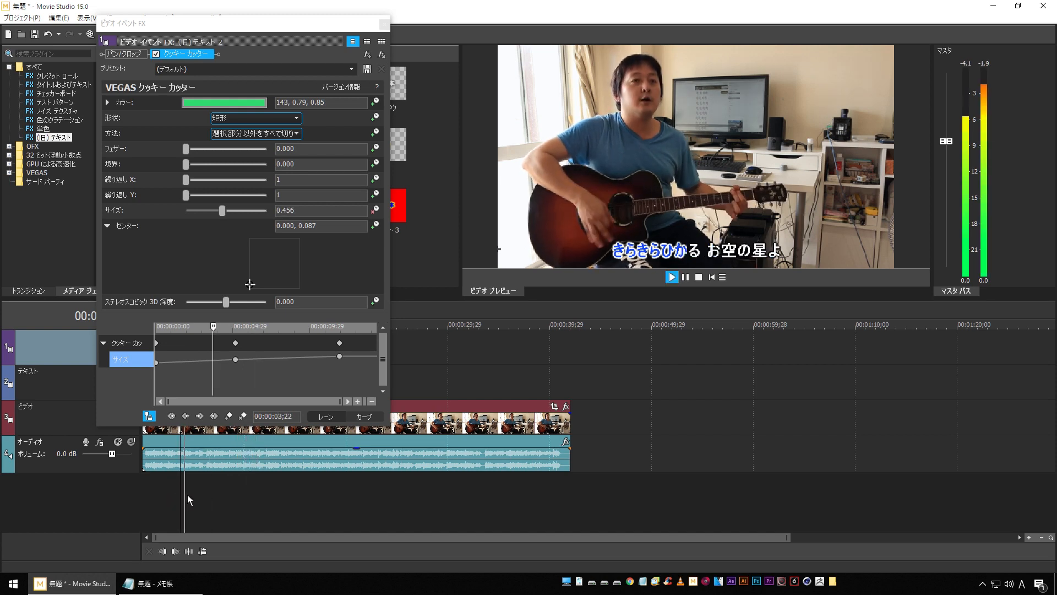
key(space)
key(space)
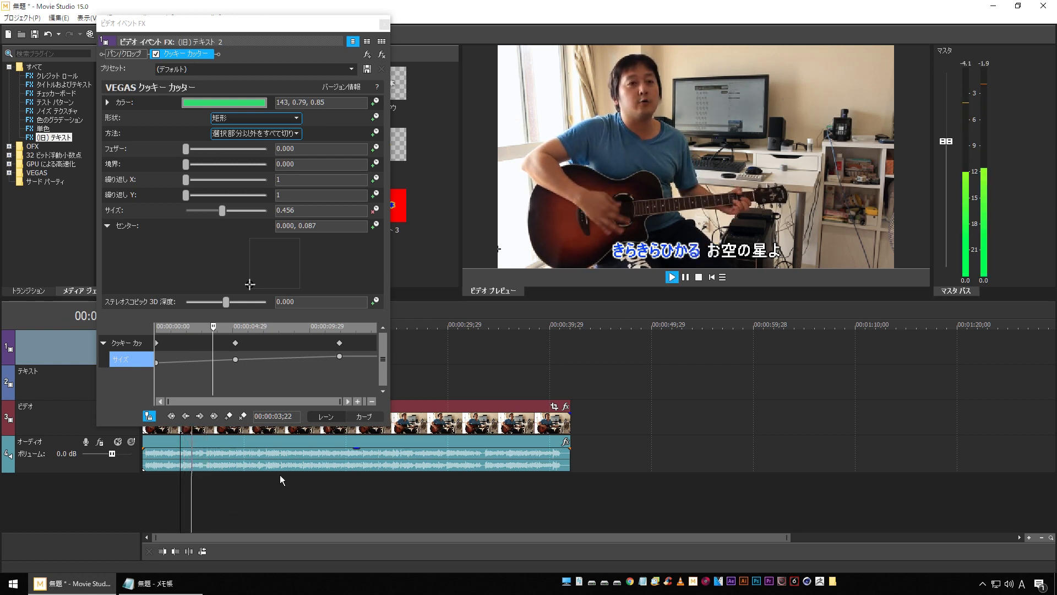
key(space)
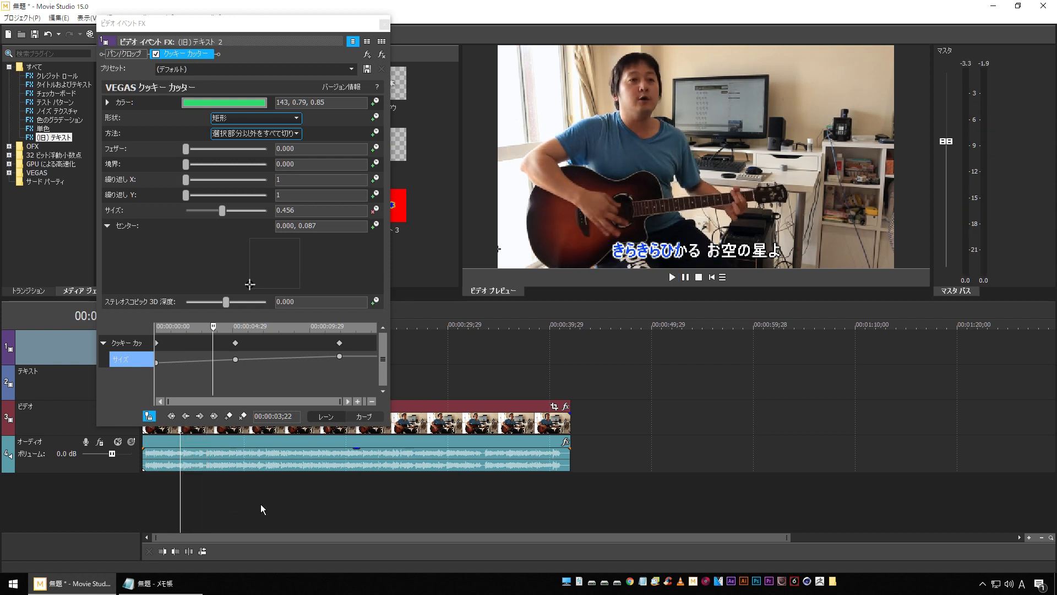
- Move the playback position to 00:00:04;26 and play to check where the first phrase ends
click(213, 327)
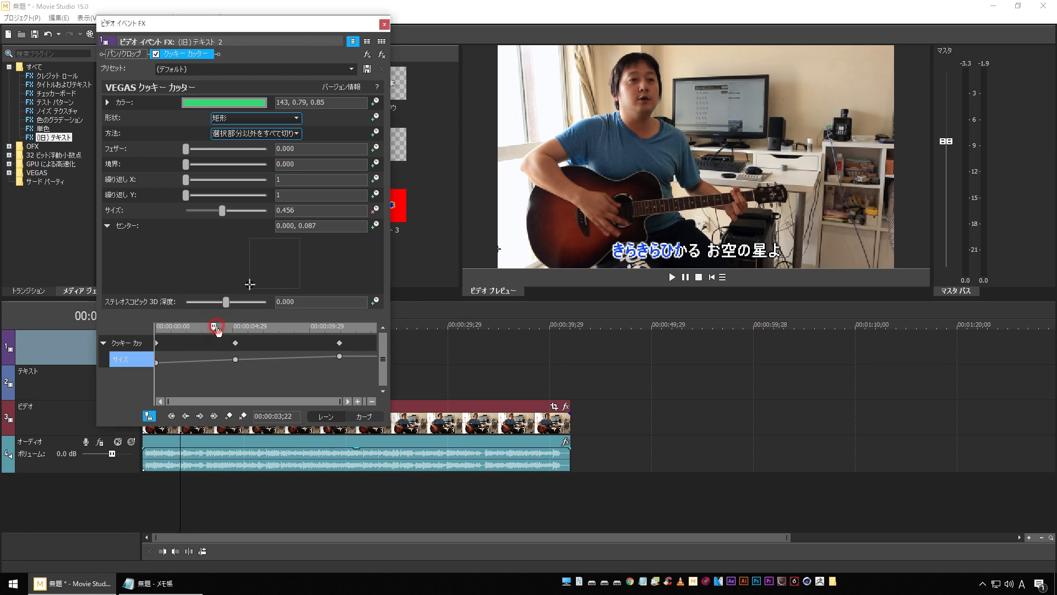
click(242, 493)
key(space)
click(192, 493)
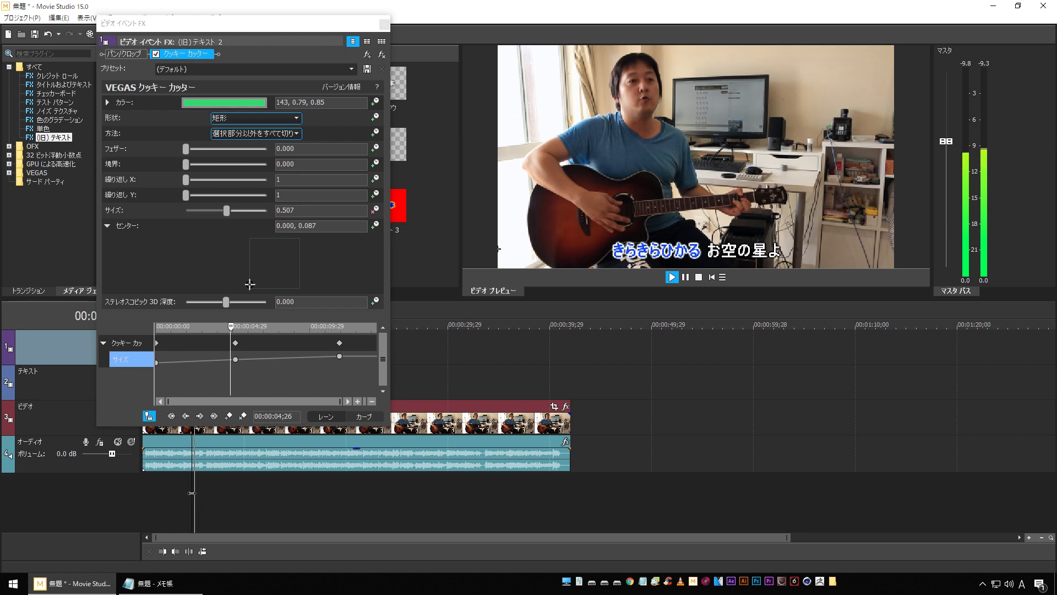
- Play around 00:00:06;10 and 00:00:05;22, stop at 00:00:05;27, and copy the first phrase's ending Cookie Cutter keyframe to that point
click(206, 486)
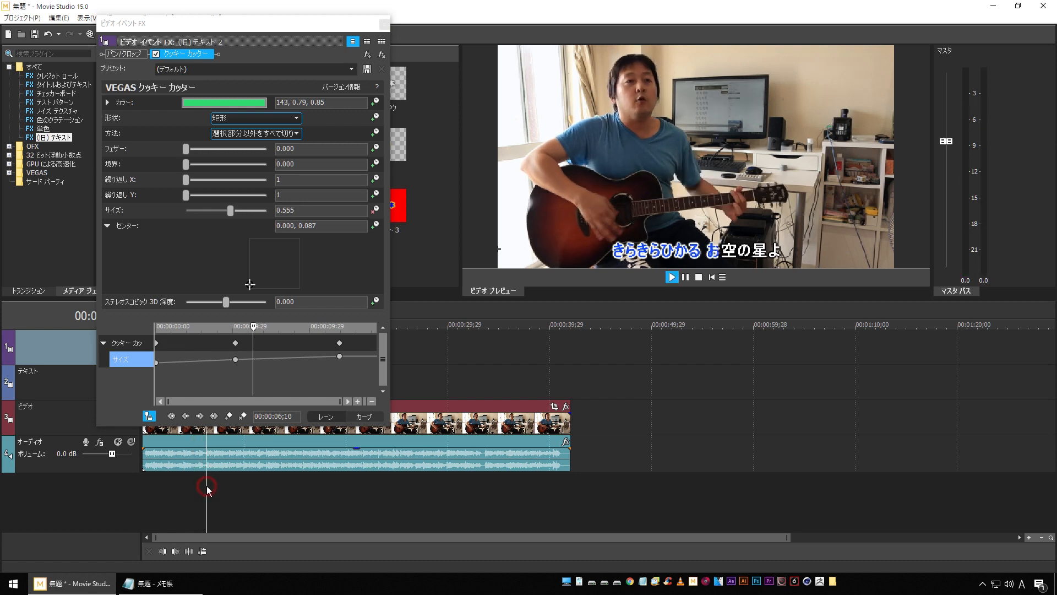
key(space)
click(201, 487)
key(space)
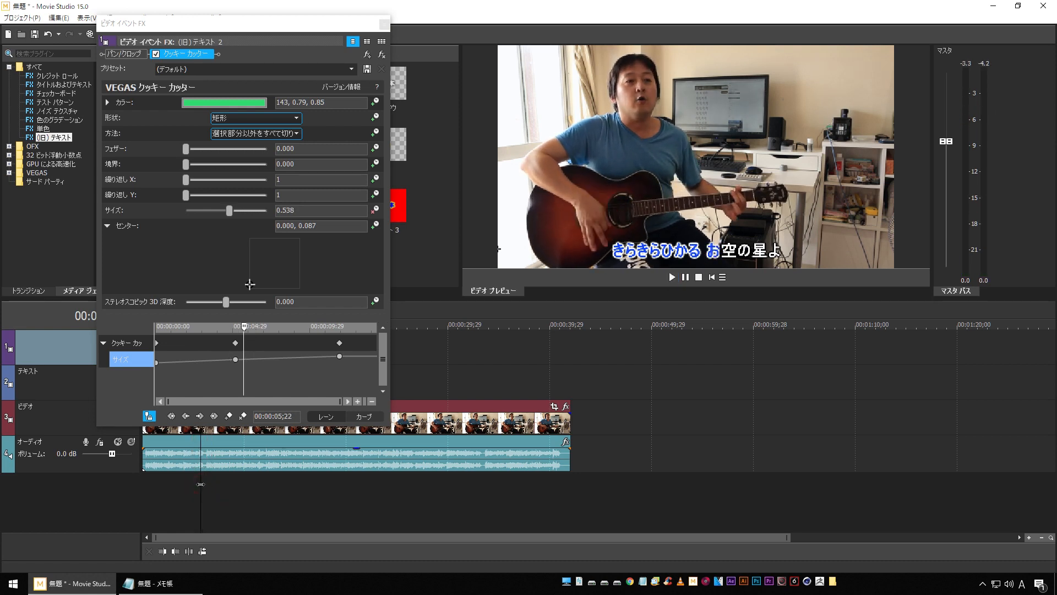
key(space)
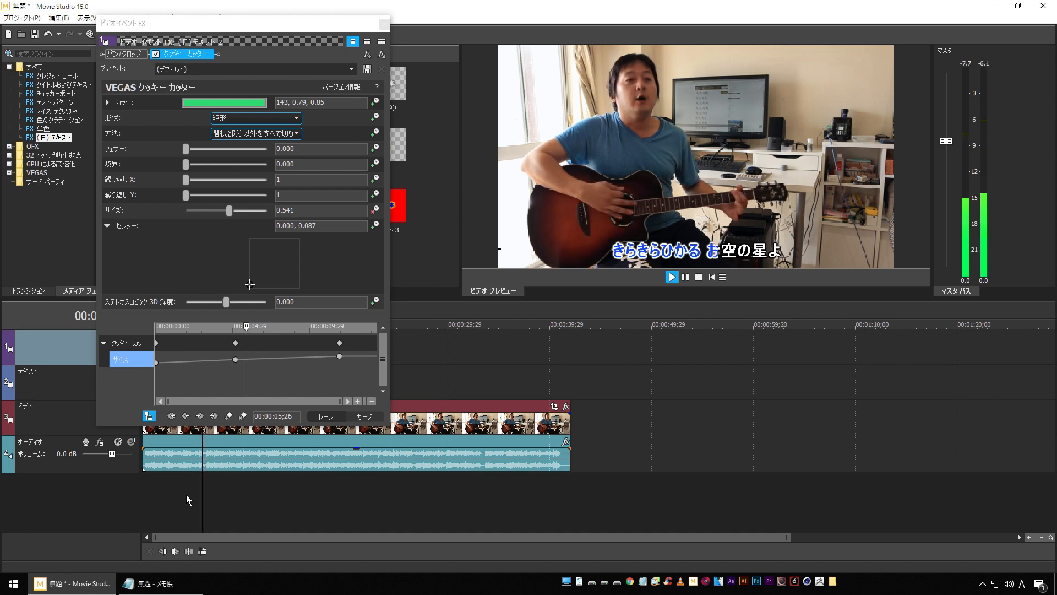
key(space)
key(Right)
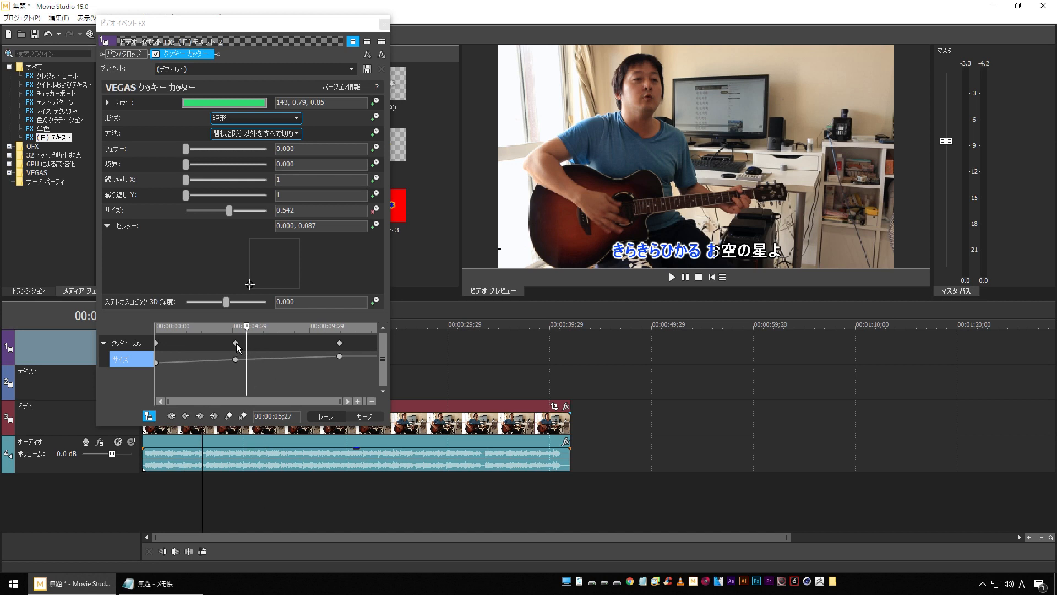
drag(236, 343, 248, 344)
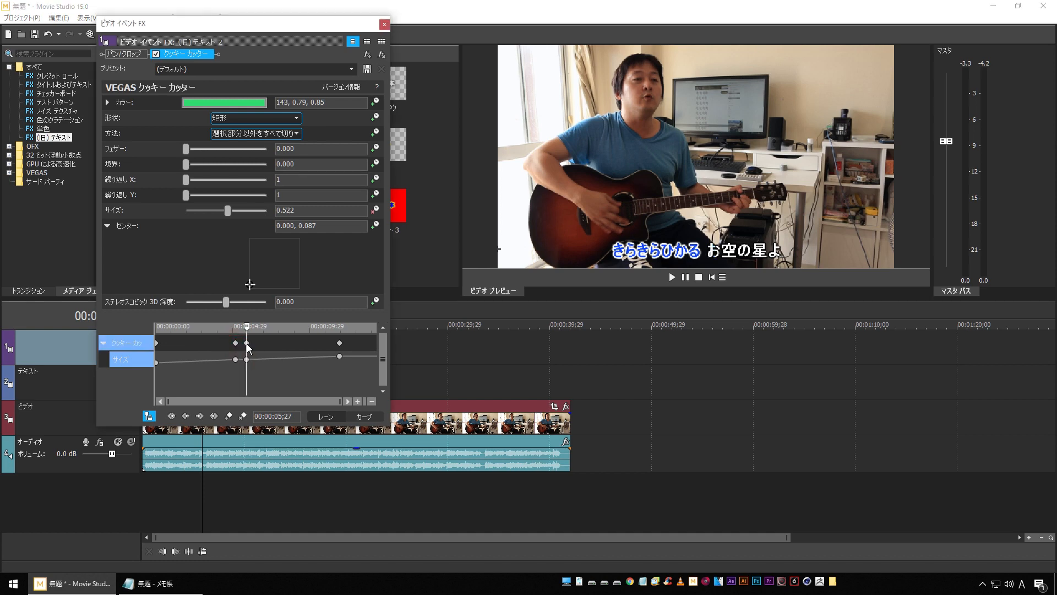
- Play the lyric from 00:00:05;27 and return near the beginning to check the wipe's hold between the two phrases
click(672, 277)
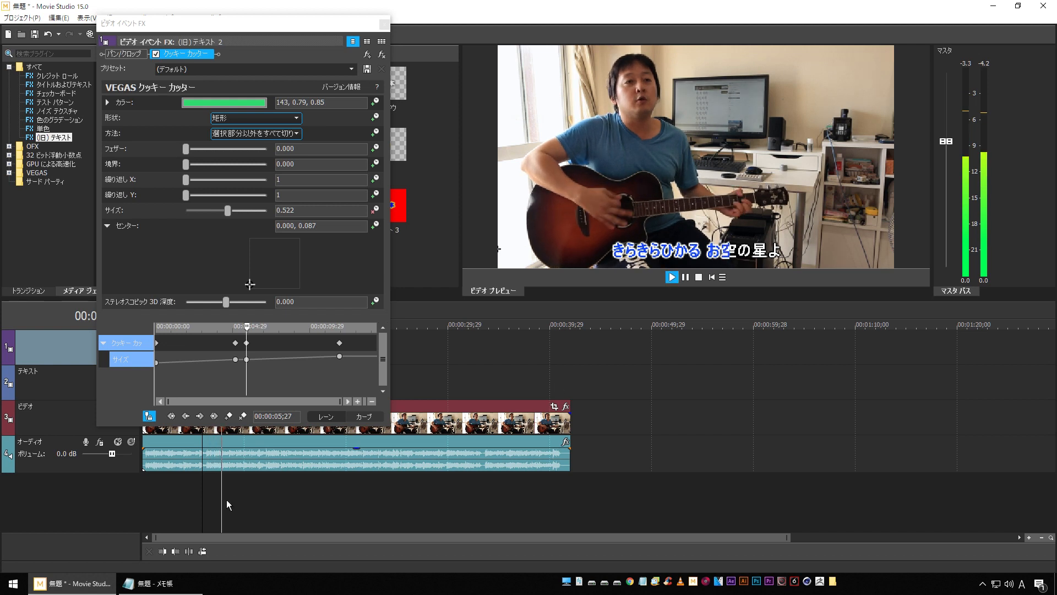
click(155, 497)
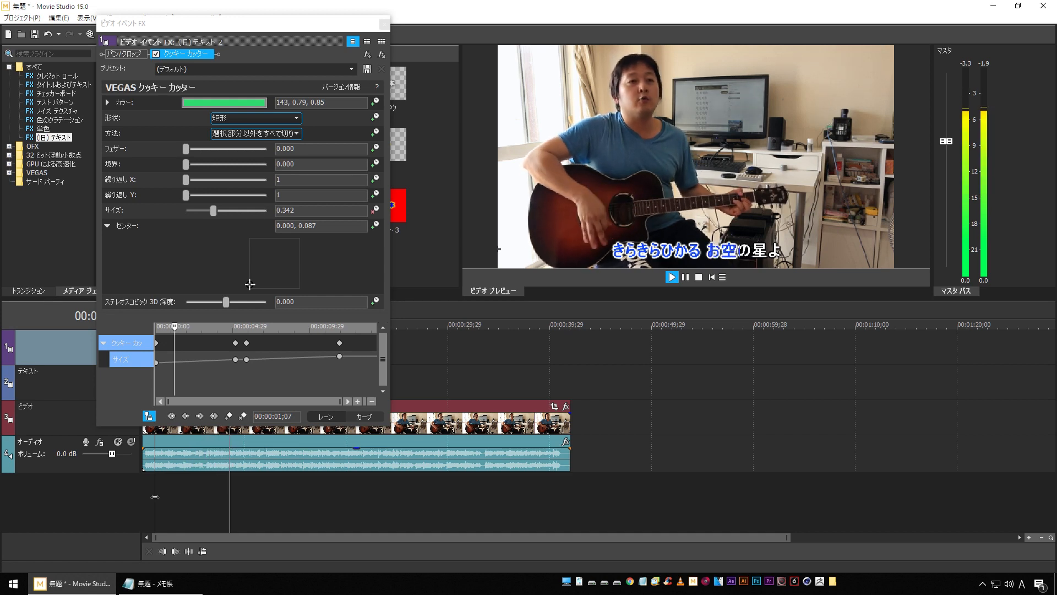
click(702, 278)
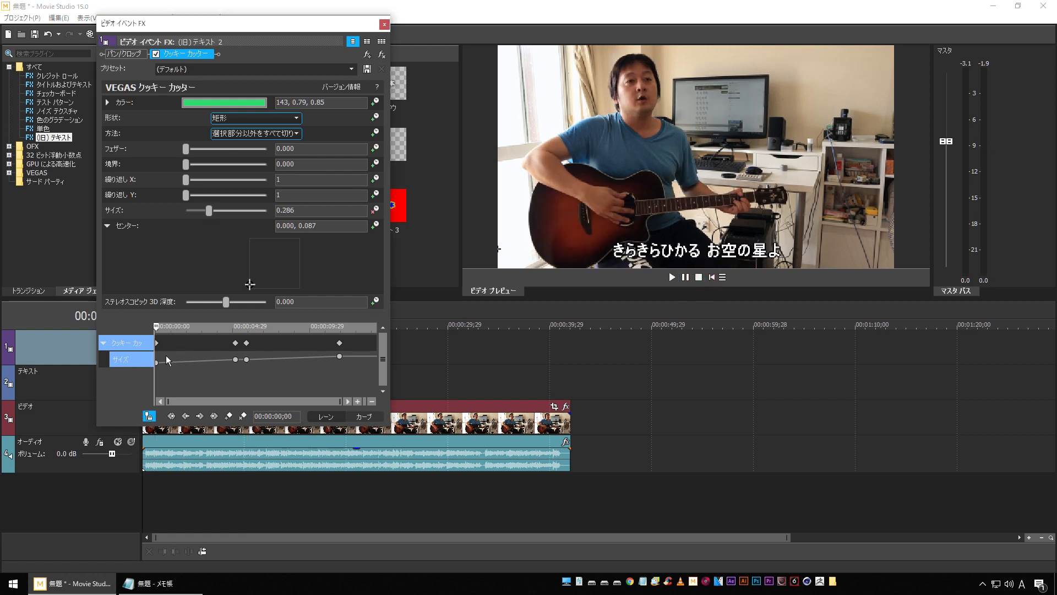
- Review the Cookie Cutter keyframes in order, from the start through 00:00:05;06 and 00:00:05;27 to 00:00:11;28
click(157, 343)
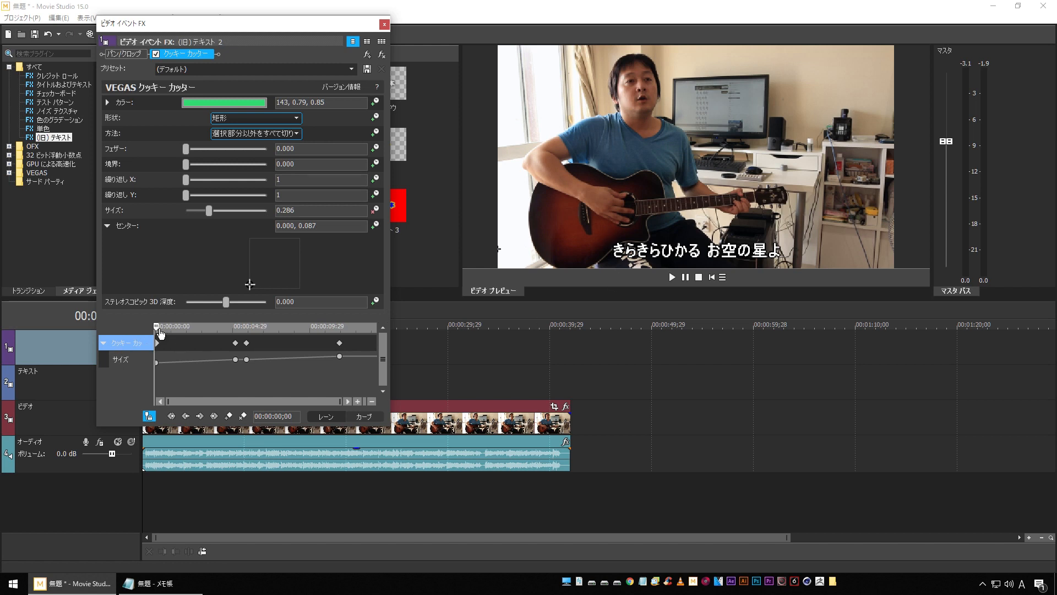
drag(157, 326, 231, 326)
click(235, 344)
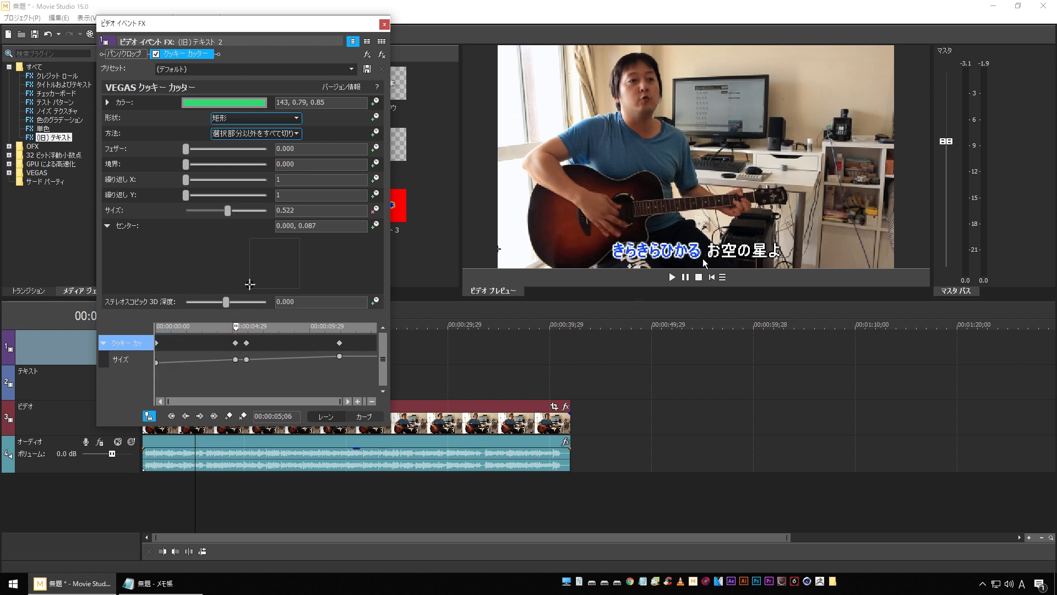
click(247, 343)
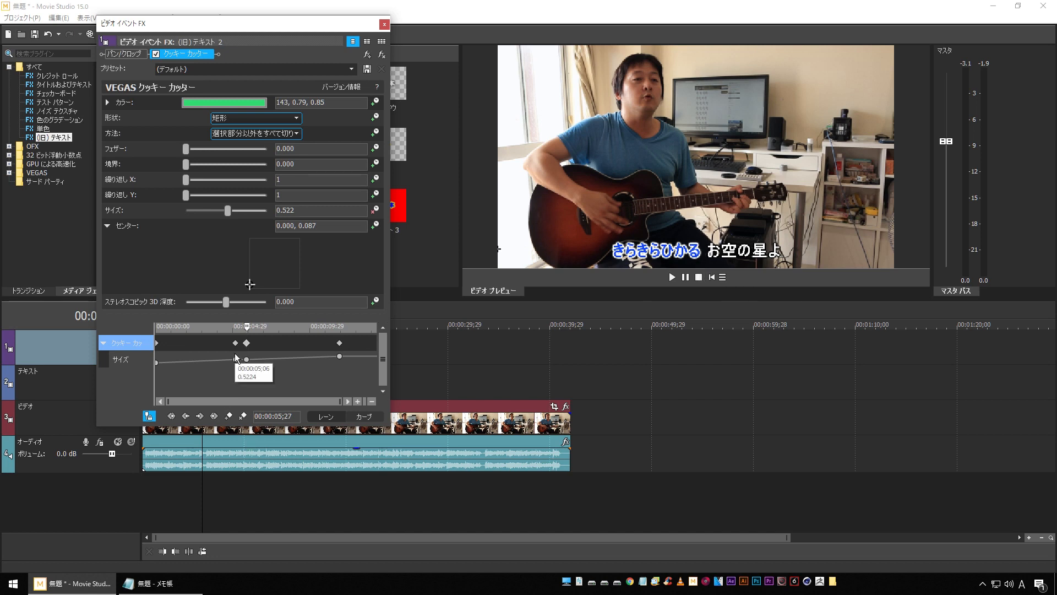
click(235, 342)
click(247, 345)
drag(247, 328, 337, 319)
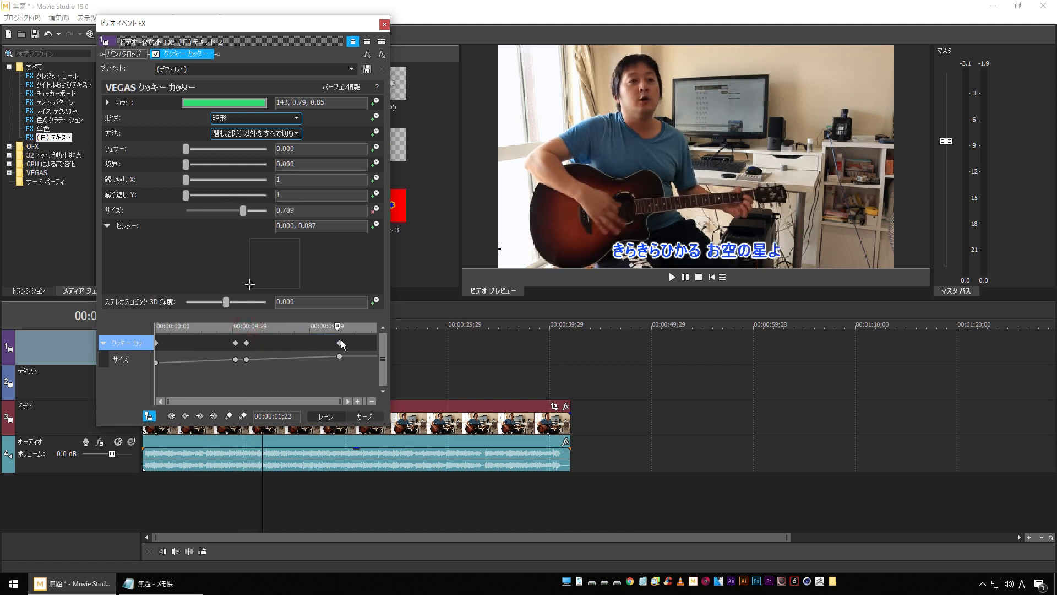
click(341, 342)
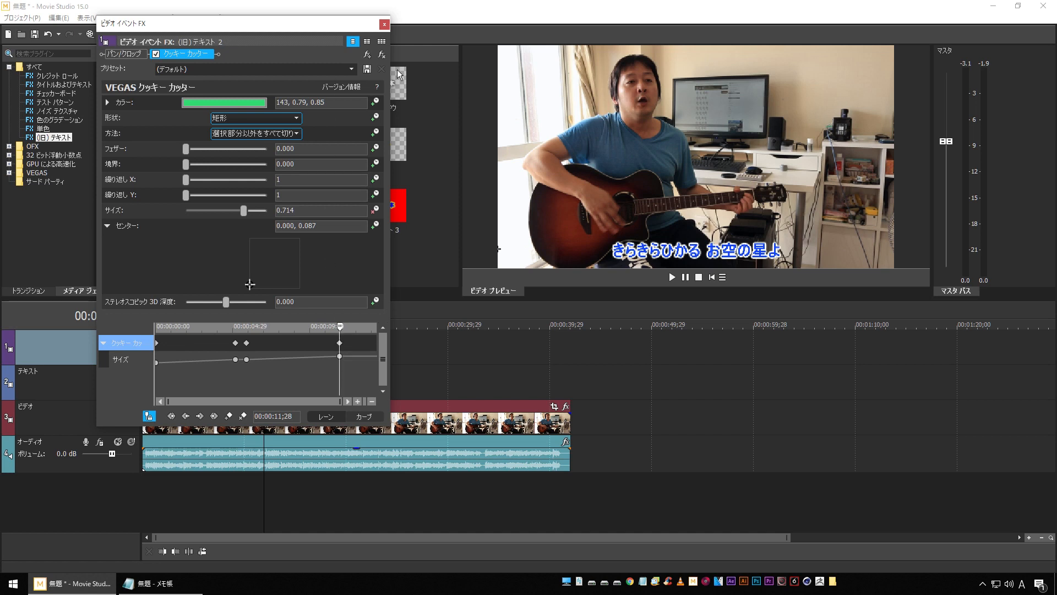
- Close the event effect settings and play the lyric's ending from about 00:00:10;00
click(384, 25)
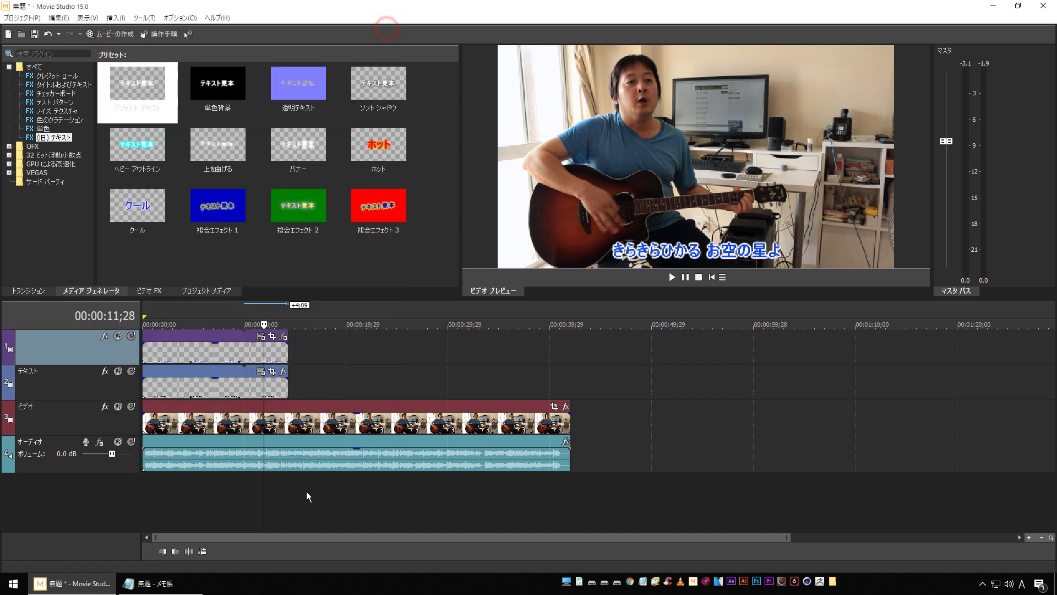
click(246, 492)
key(space)
scroll(320, 498, up, 2)
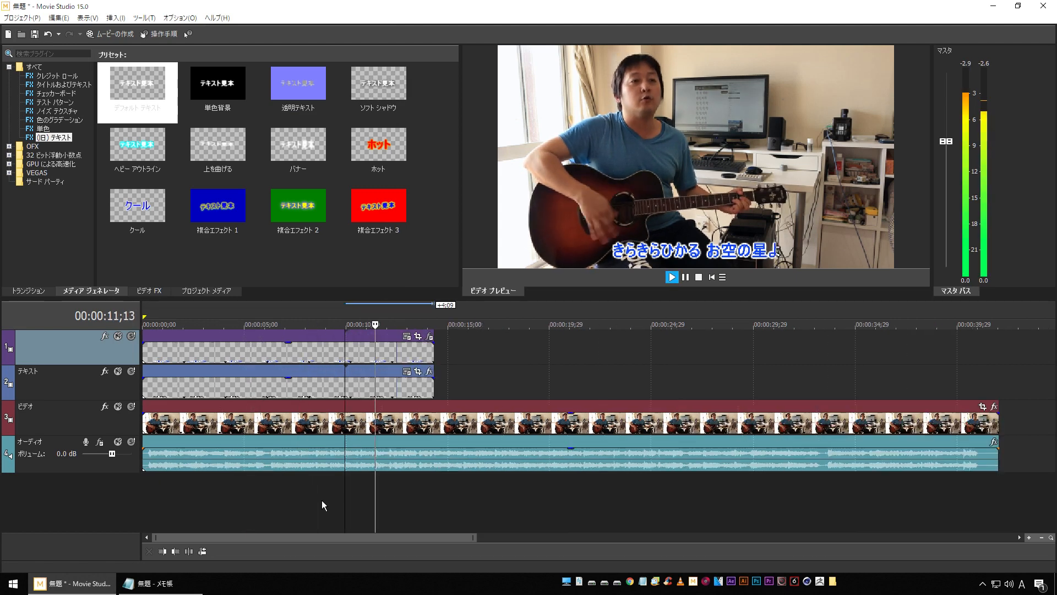
key(space)
- Find where the sung line ends, at 00:00:11;26, and trim both the blue and the white lyric events to that point
click(388, 349)
key(space)
key(space)
click(380, 352)
key(space)
key(space)
key(space)
key(space)
click(385, 353)
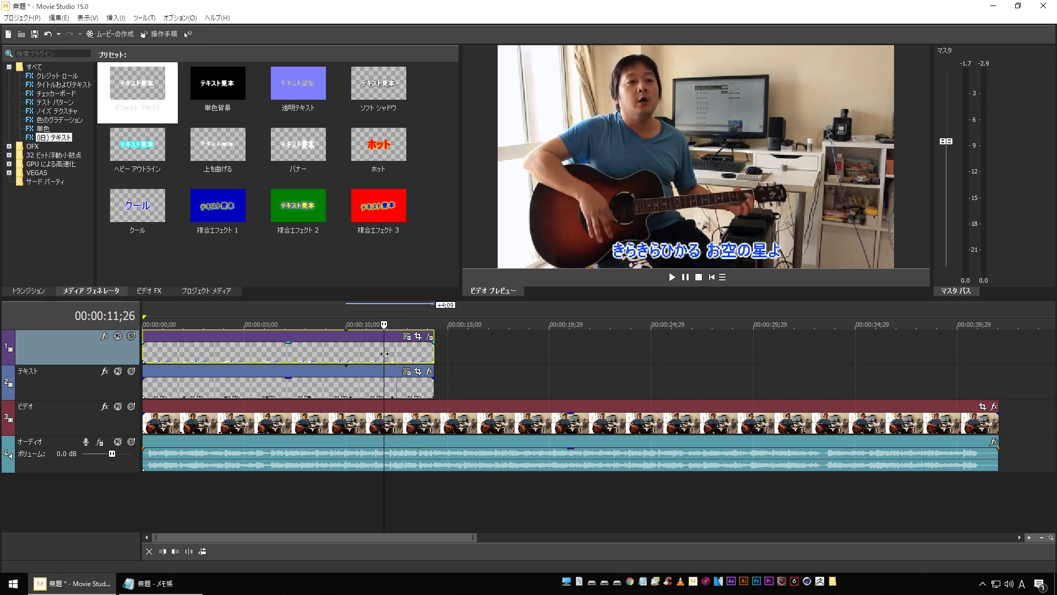
drag(440, 359, 384, 358)
drag(433, 389, 384, 388)
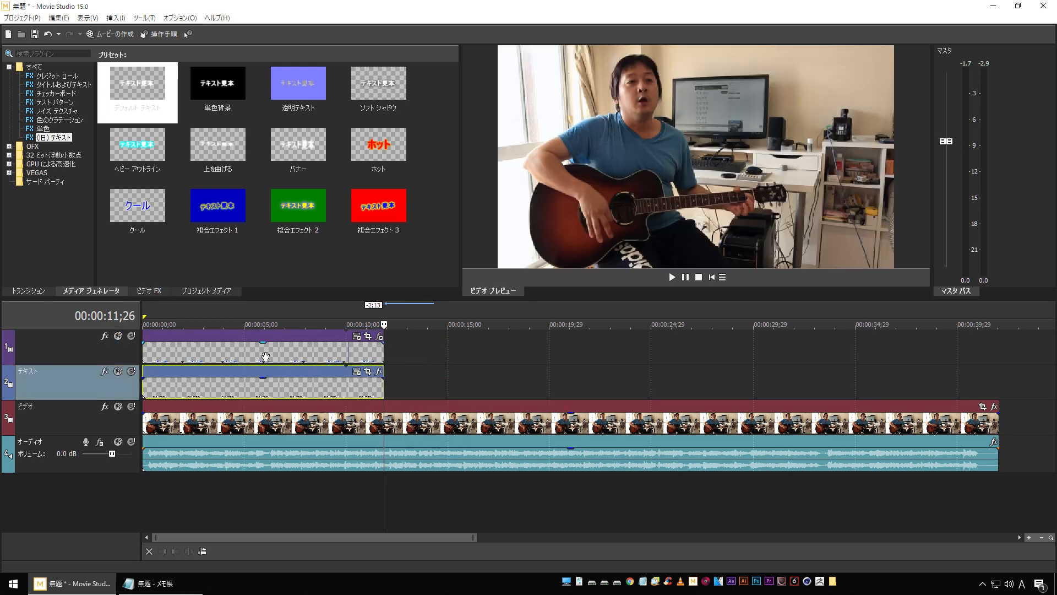
- Duplicate both lyric events directly after the originals and extend the two copies by about 7;24
click(227, 353)
ctrl+click(215, 384)
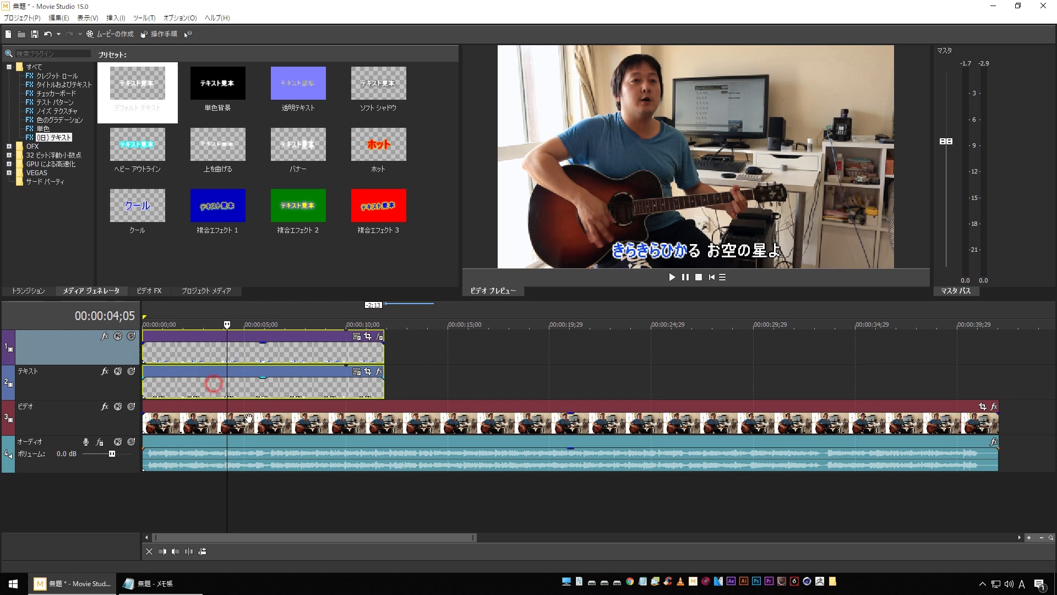
drag(165, 351, 411, 345)
click(614, 241)
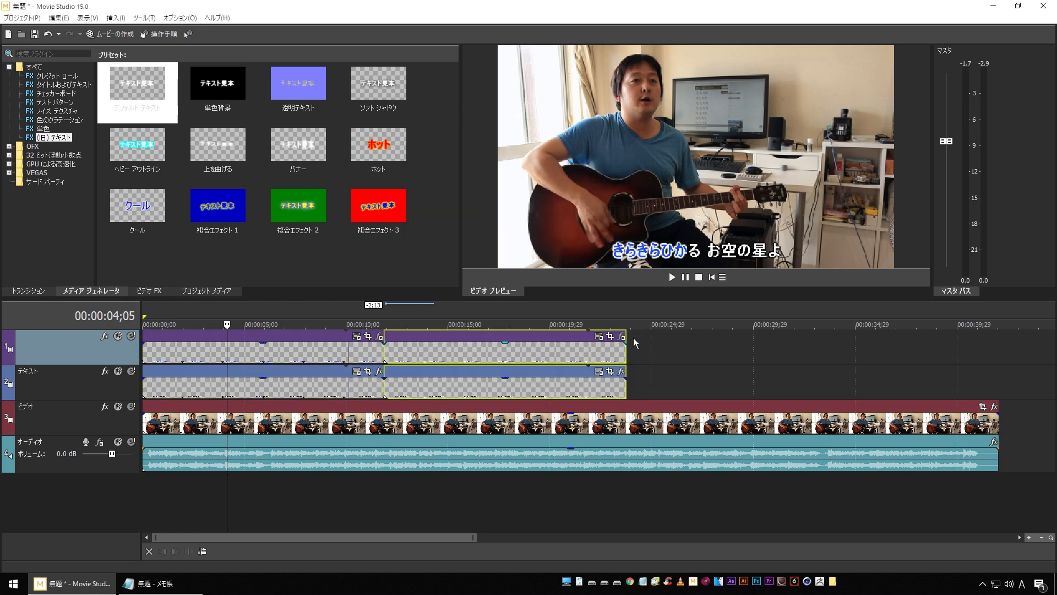
drag(626, 351, 785, 350)
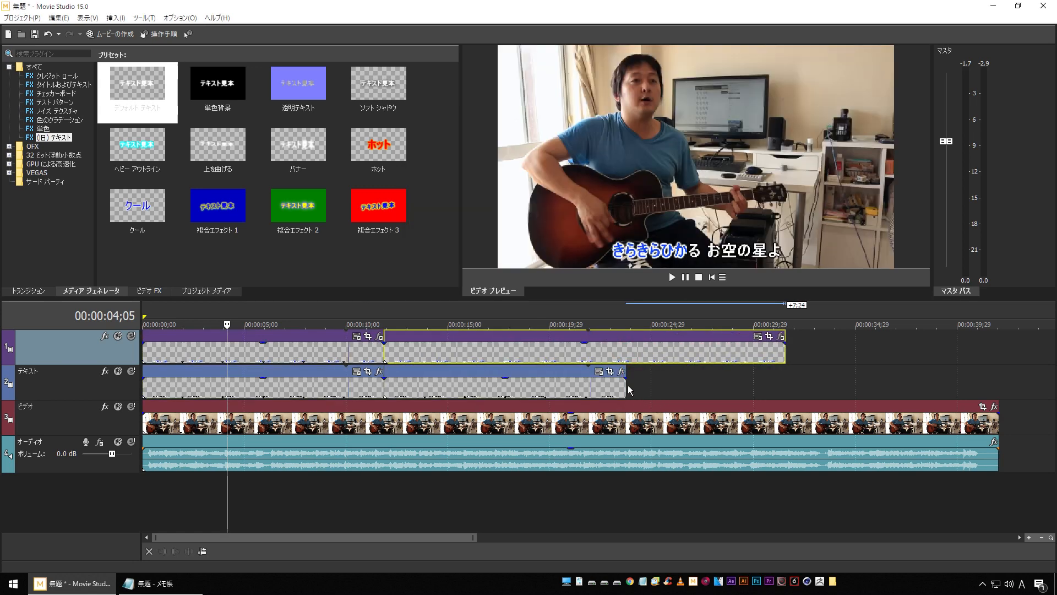
drag(624, 388, 785, 387)
- Play across the join between the lyric events and select the blue copy at 00:00:13;15
click(361, 490)
key(space)
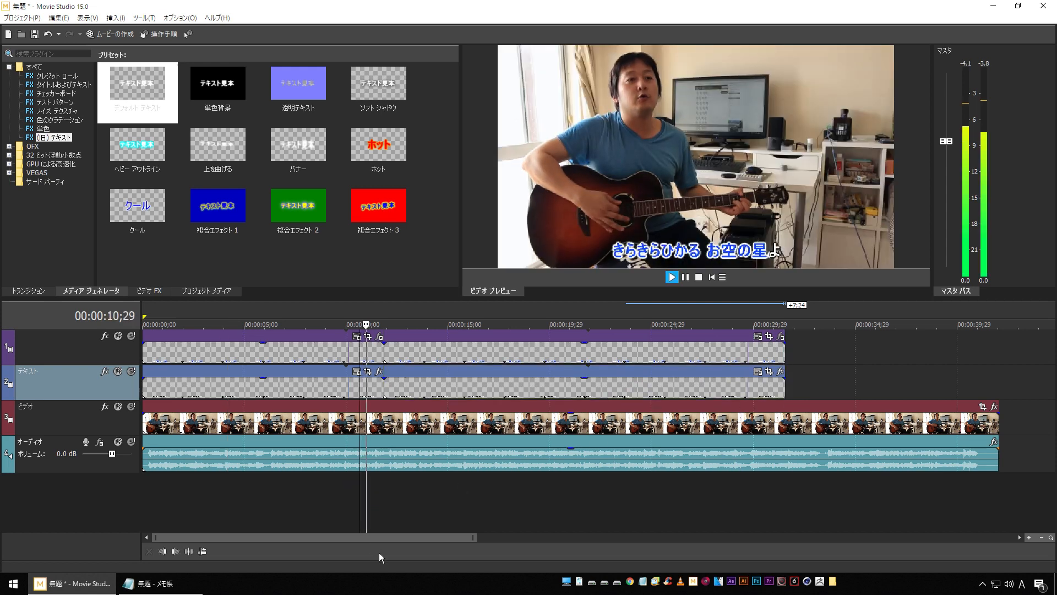
click(418, 349)
- Switch to Notepad and copy the second lyric line, 瞬きしては みんなを見てる
click(168, 584)
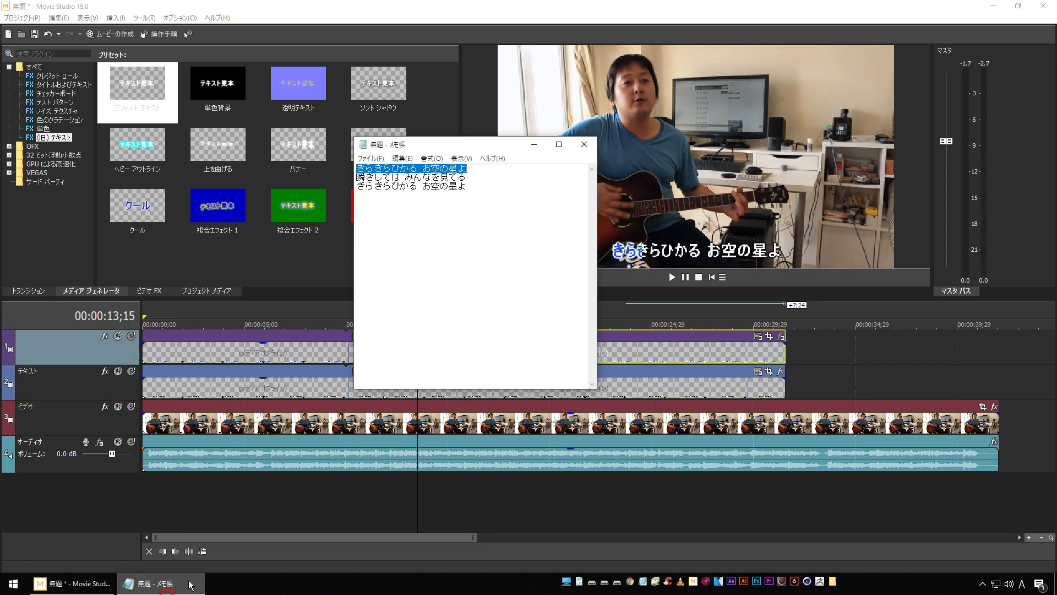
click(410, 234)
drag(475, 179, 356, 176)
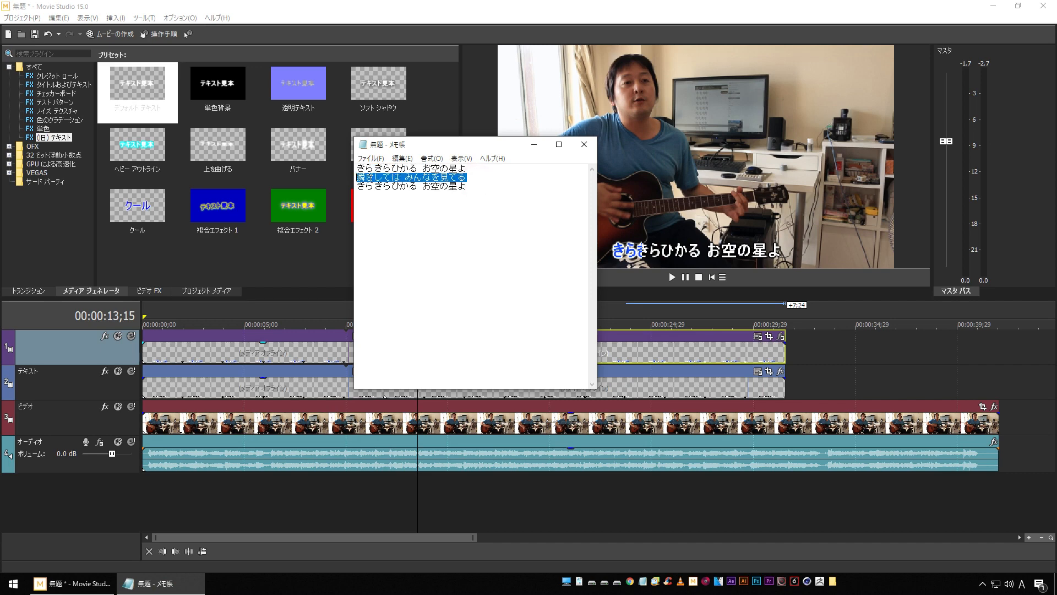
right_click(359, 177)
click(397, 213)
- Back in Movie Studio, replace the duplicated blue event's text with 瞬きしては みんなを見てる
click(626, 358)
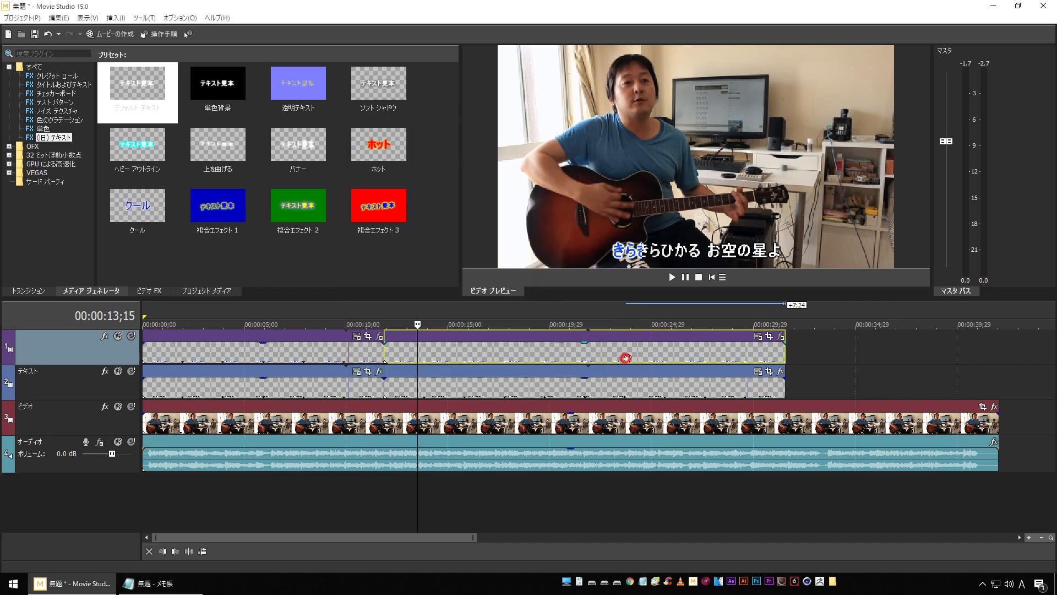
click(758, 335)
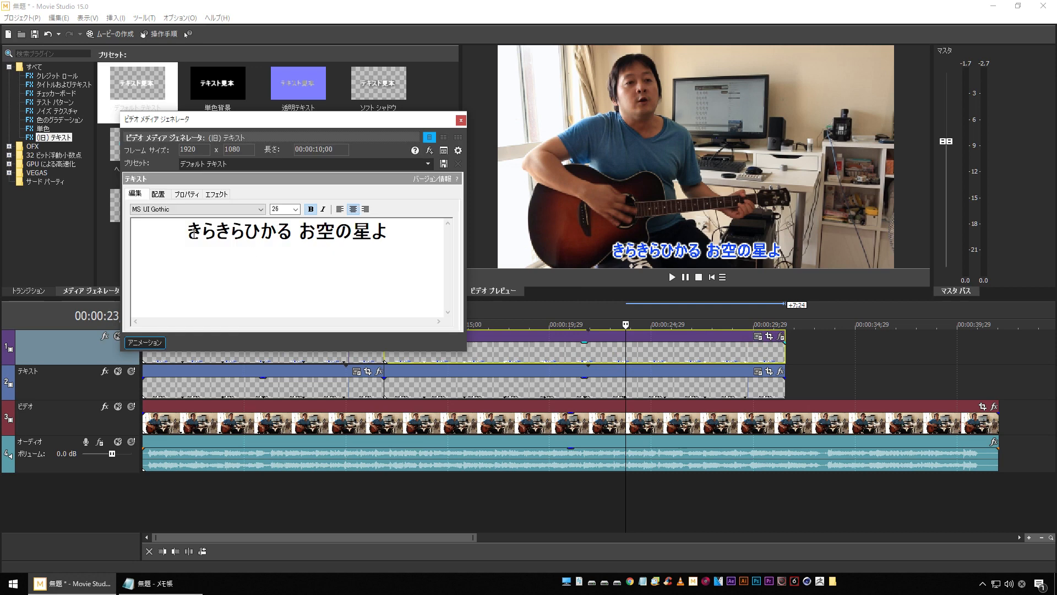
drag(192, 234, 397, 229)
right_click(353, 233)
click(387, 268)
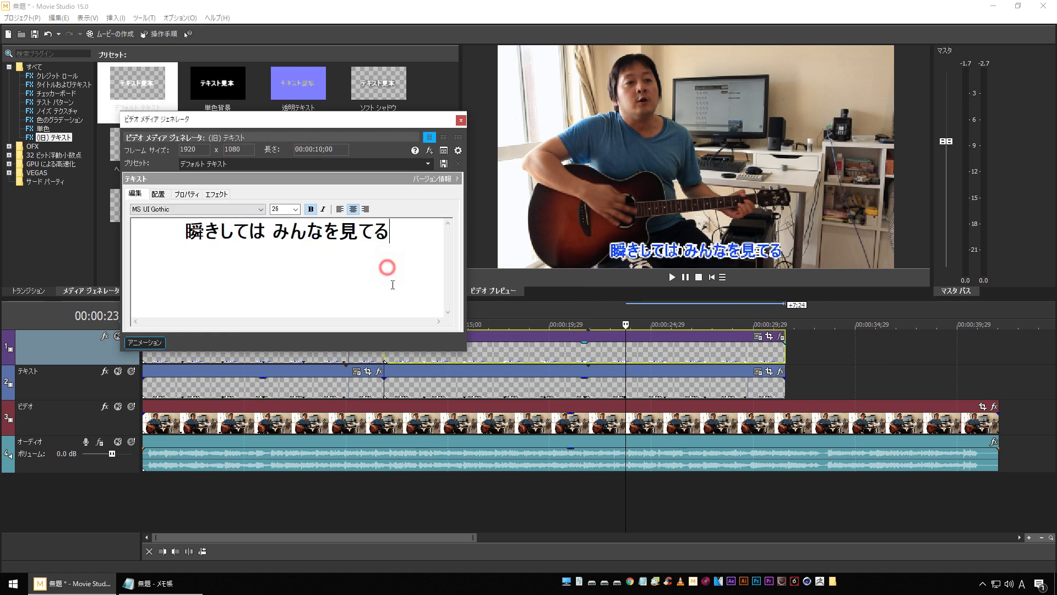
- Replace the duplicated white event's text with 瞬きしては みんなを見てる and close the media generator
click(759, 373)
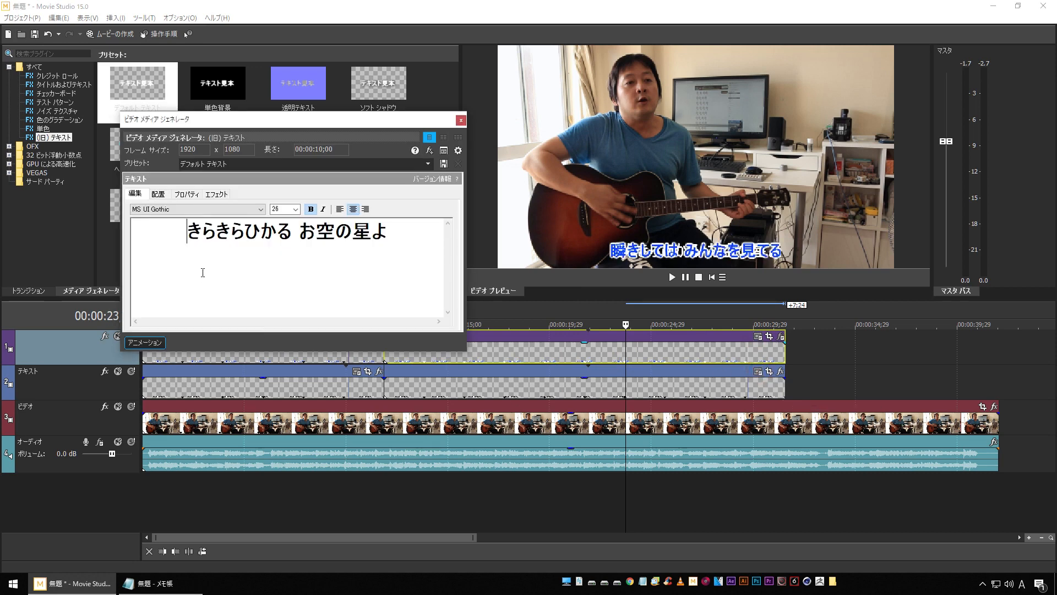
drag(189, 232, 402, 227)
right_click(369, 233)
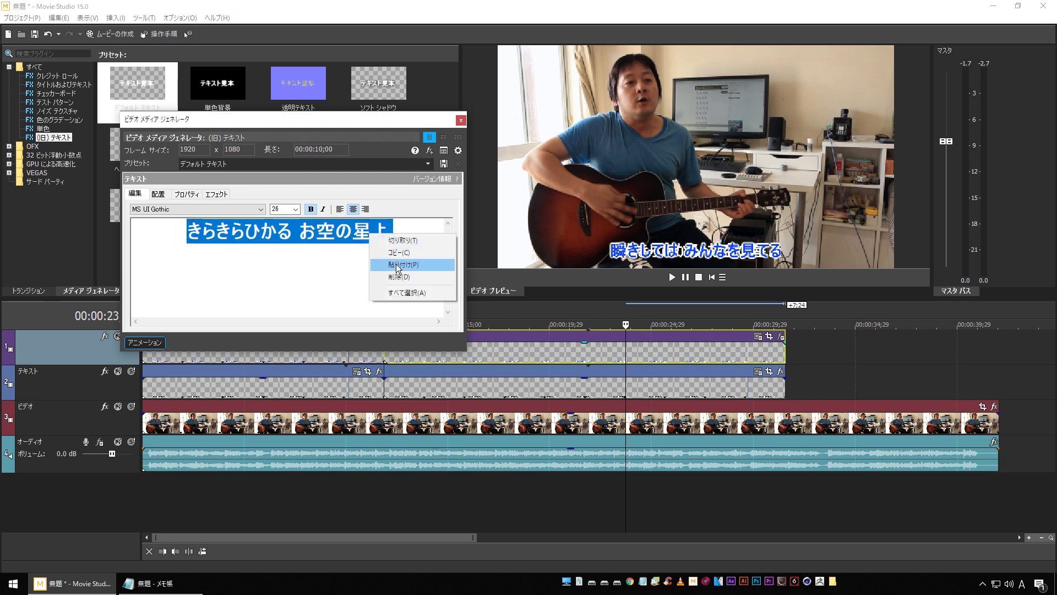
click(396, 265)
click(461, 120)
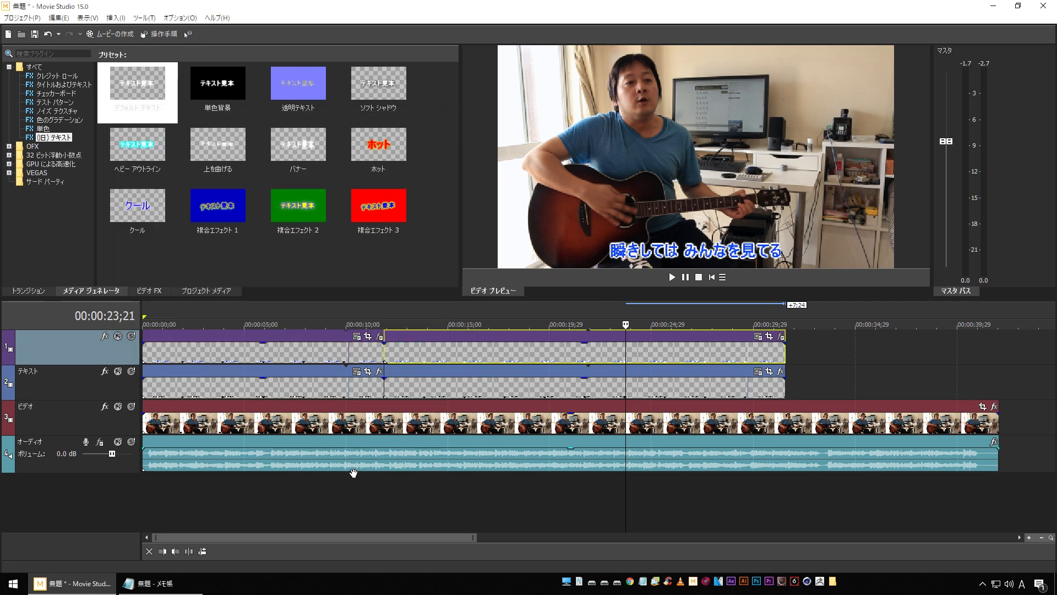
- Play the second lyric line from 00:00:11;01 and again from about 00:00:15;03 to hear where its first phrase ends
click(367, 501)
key(space)
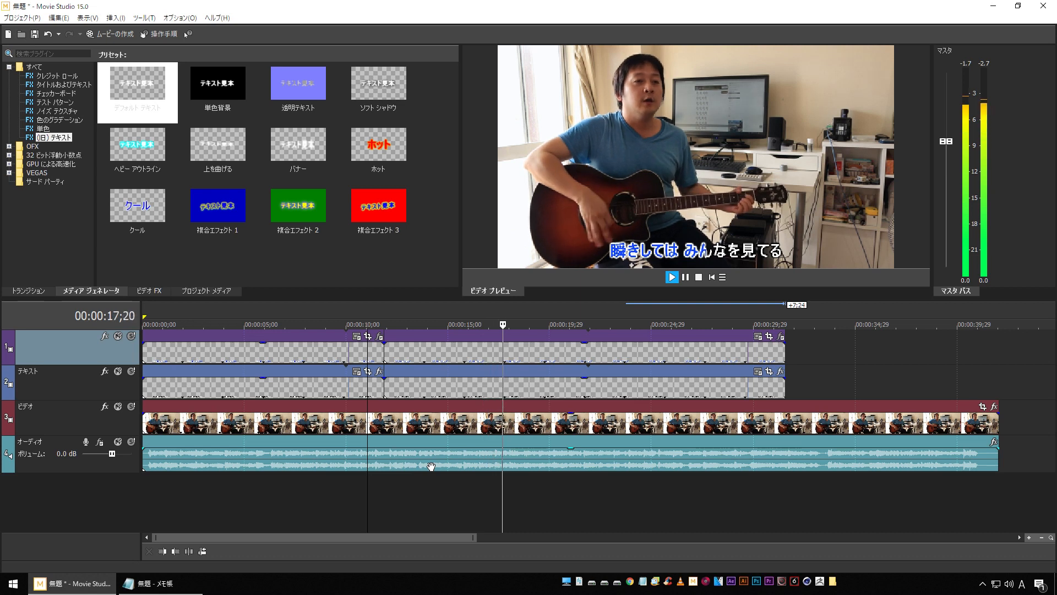
key(space)
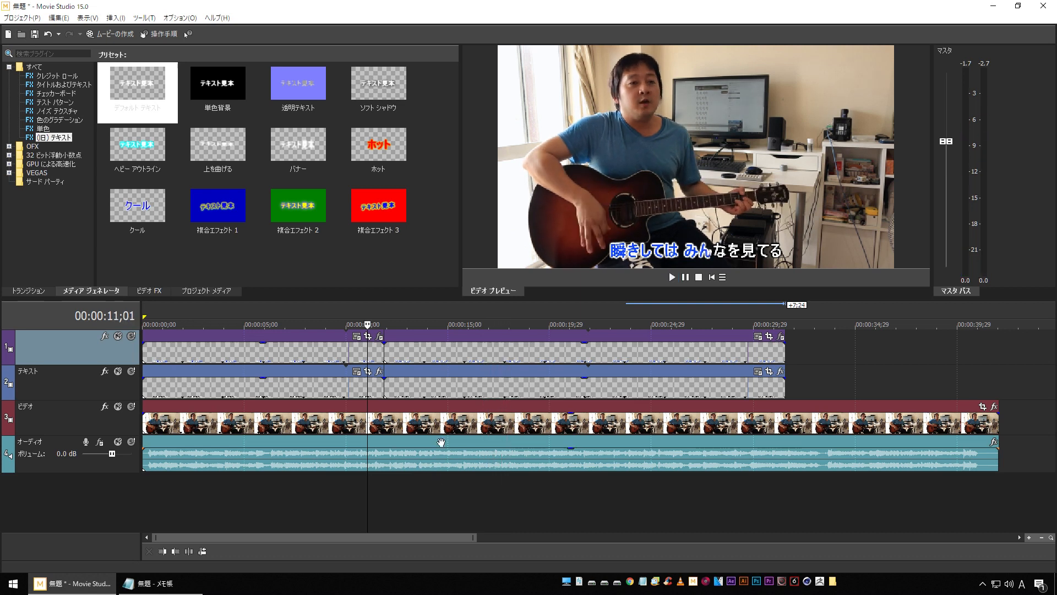
click(451, 500)
key(space)
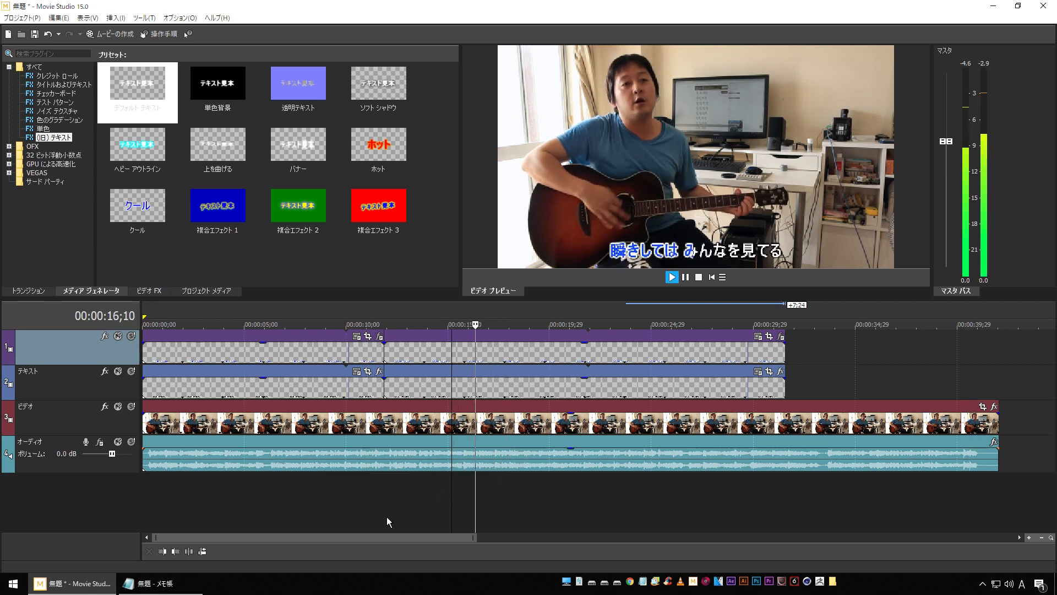
- Pause at 00:00:17;02 and set the duplicated blue event's Cookie Cutter size there to about 0.449, covering only 瞬きしては
key(Return)
key(Left)
key(Left)
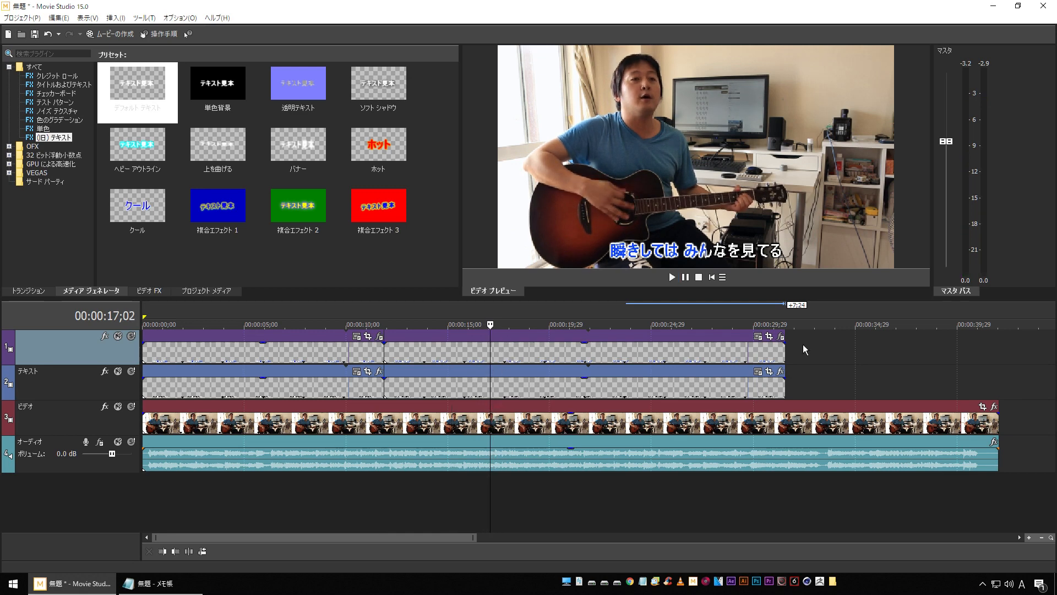
click(782, 337)
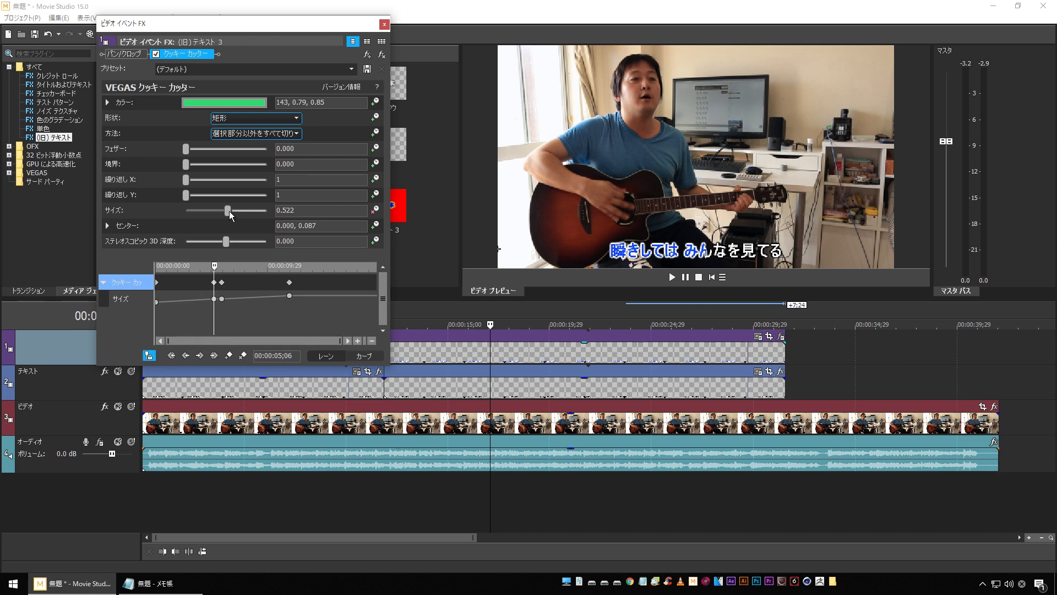
drag(229, 211, 225, 214)
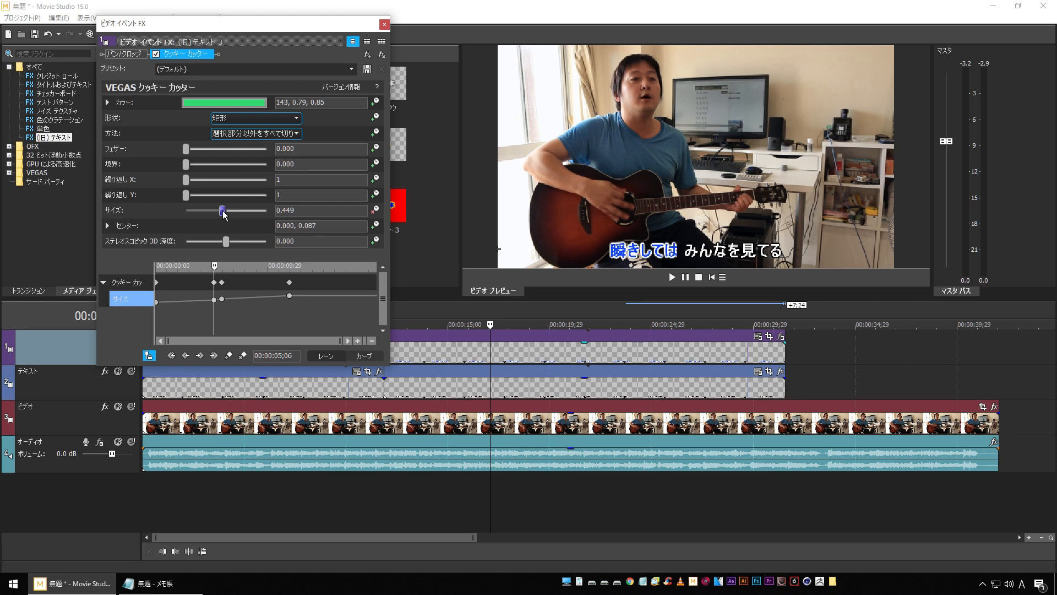
- Delete the leftover Cookie Cutter keyframes at 00:00:05;27 and 00:00:11;28 of the second line's blue event
click(223, 284)
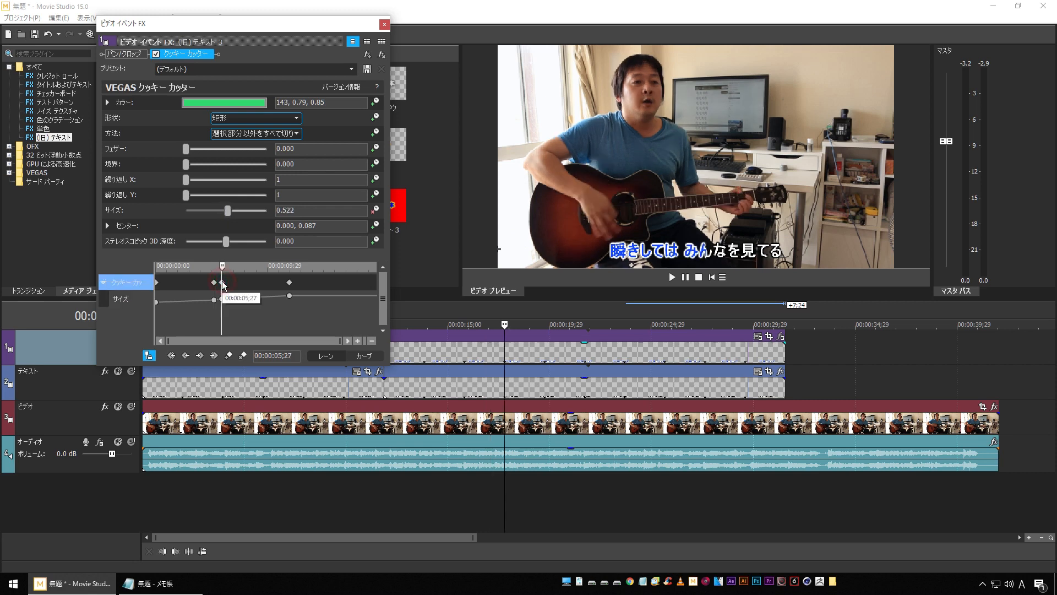
click(242, 355)
click(243, 355)
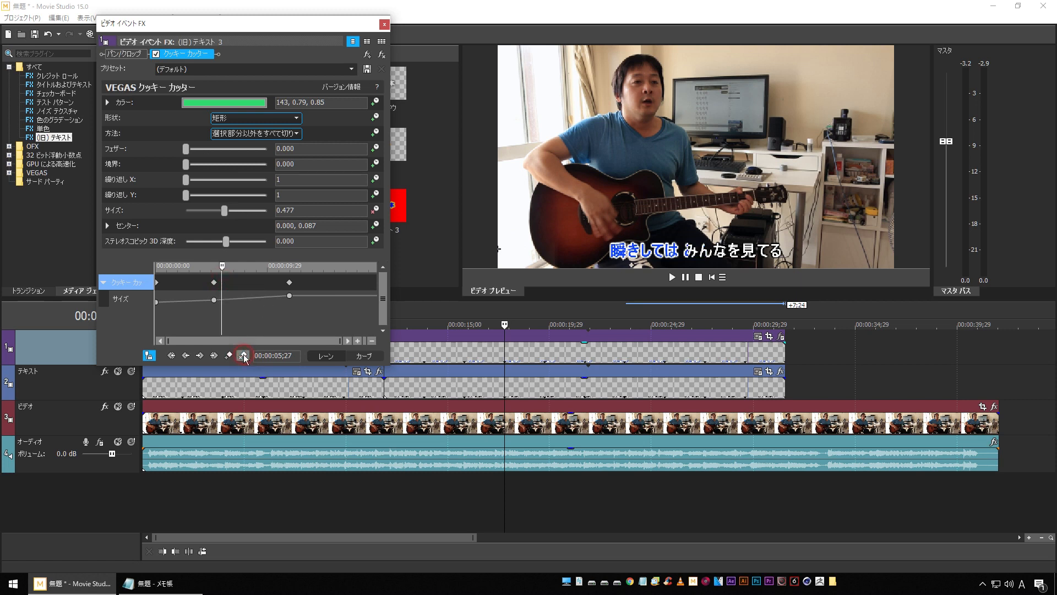
click(289, 283)
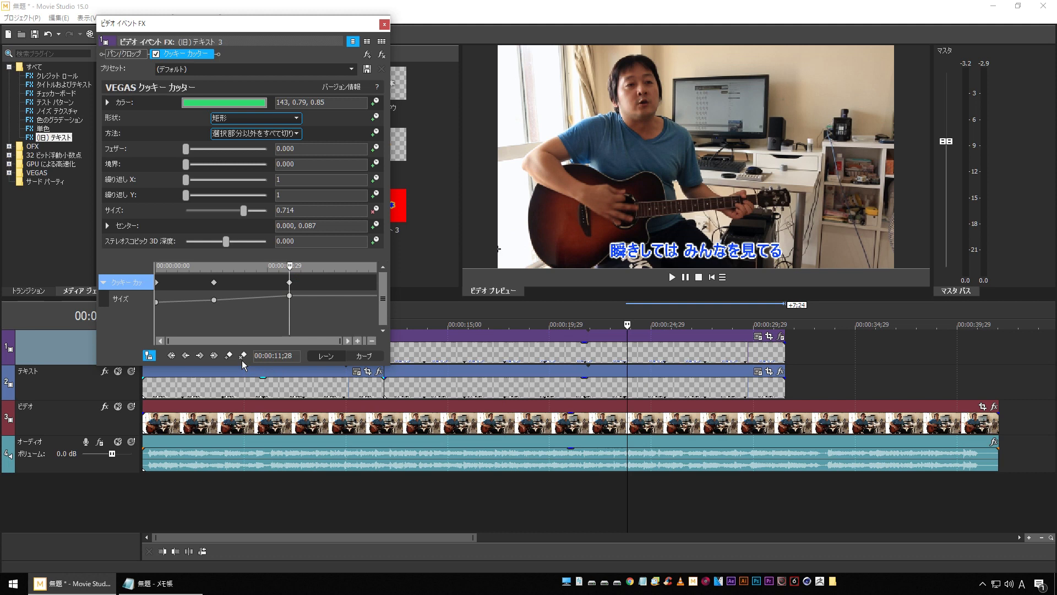
click(289, 284)
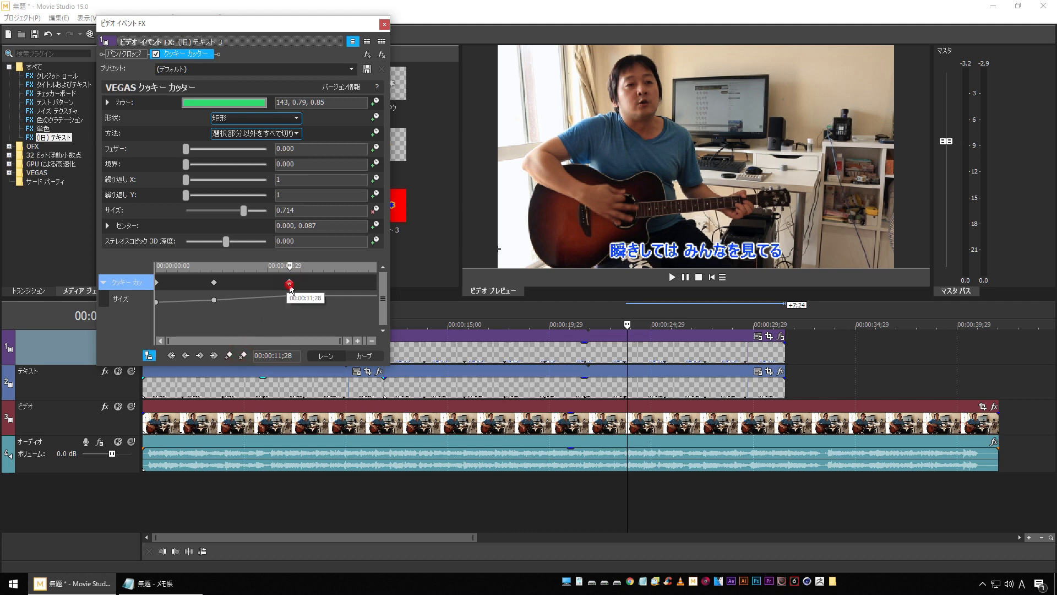
click(244, 356)
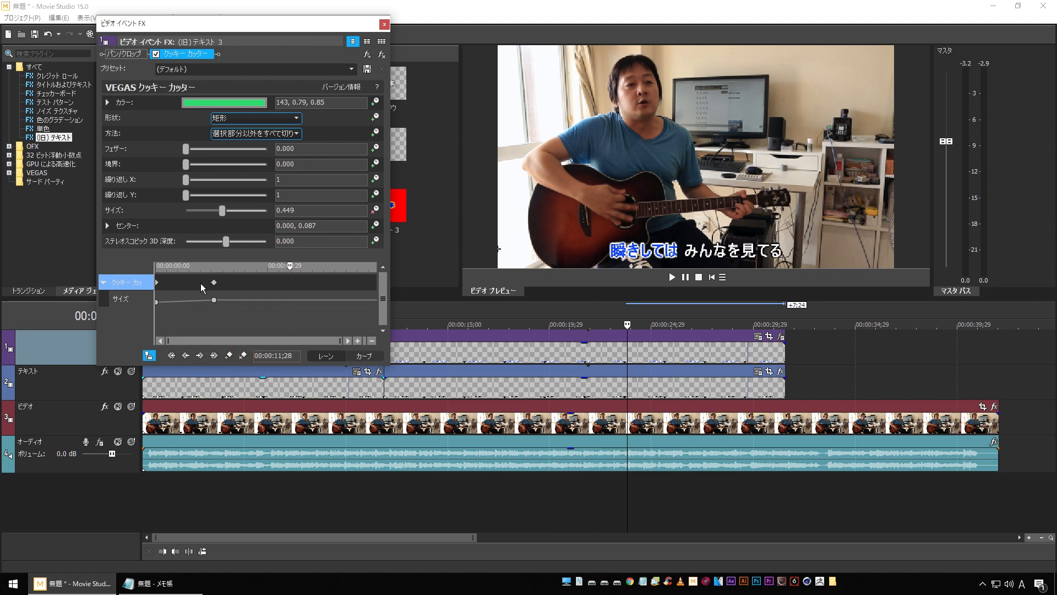
- Preview the change into the second line and set the blue event's Cookie Cutter size at its start to 0.279, leaving no lyric blue
drag(291, 265, 203, 265)
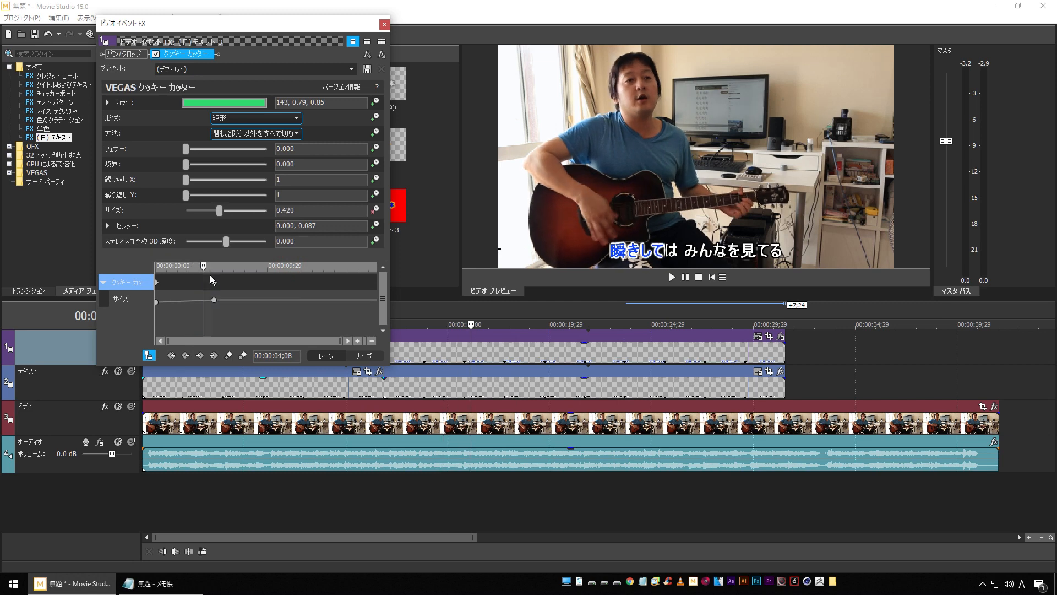
click(385, 504)
key(space)
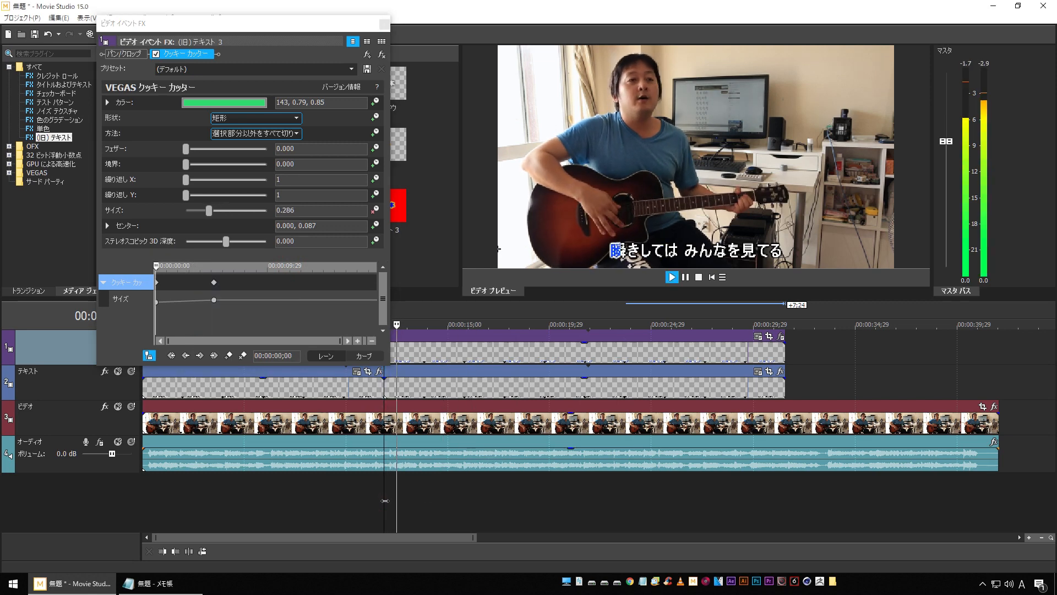
click(368, 499)
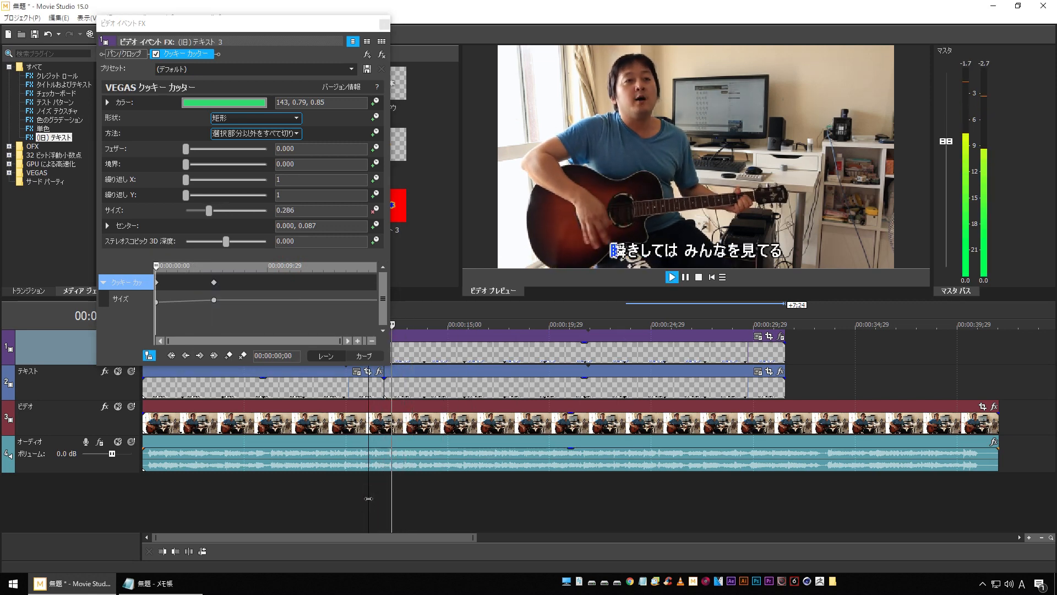
click(368, 498)
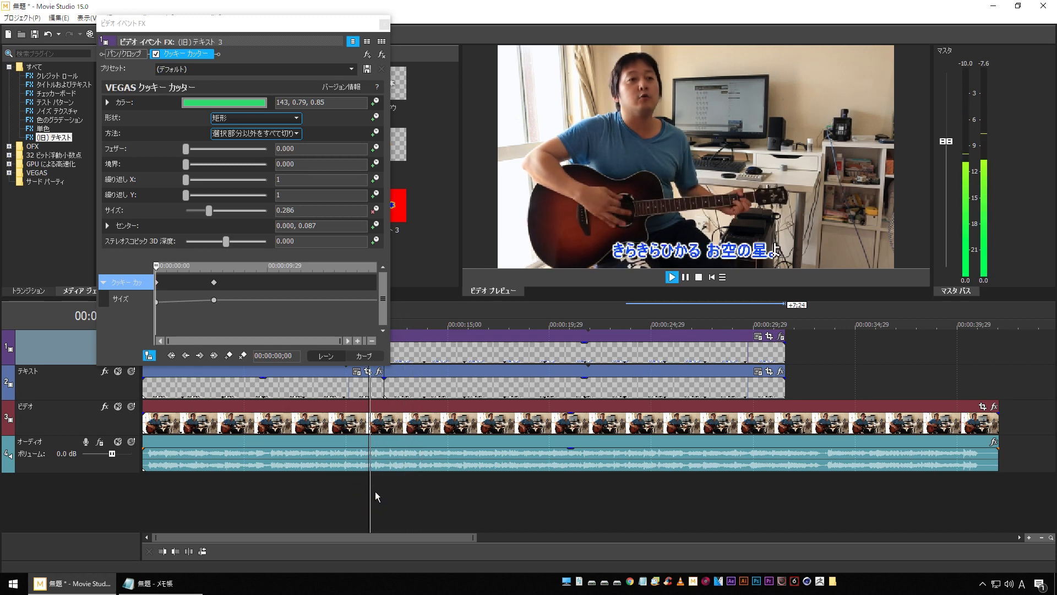
click(385, 392)
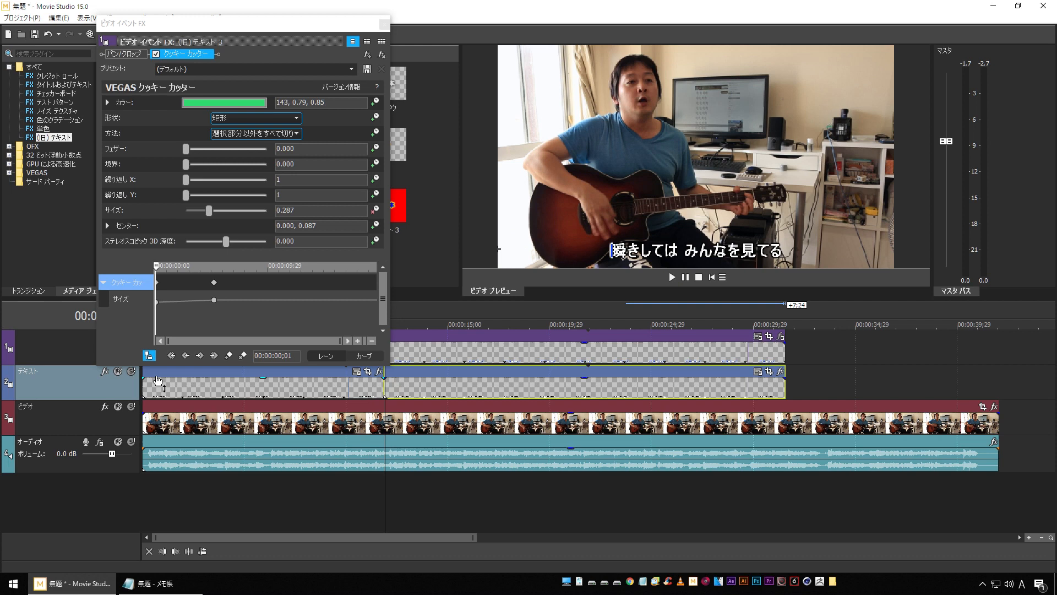
drag(210, 212, 208, 213)
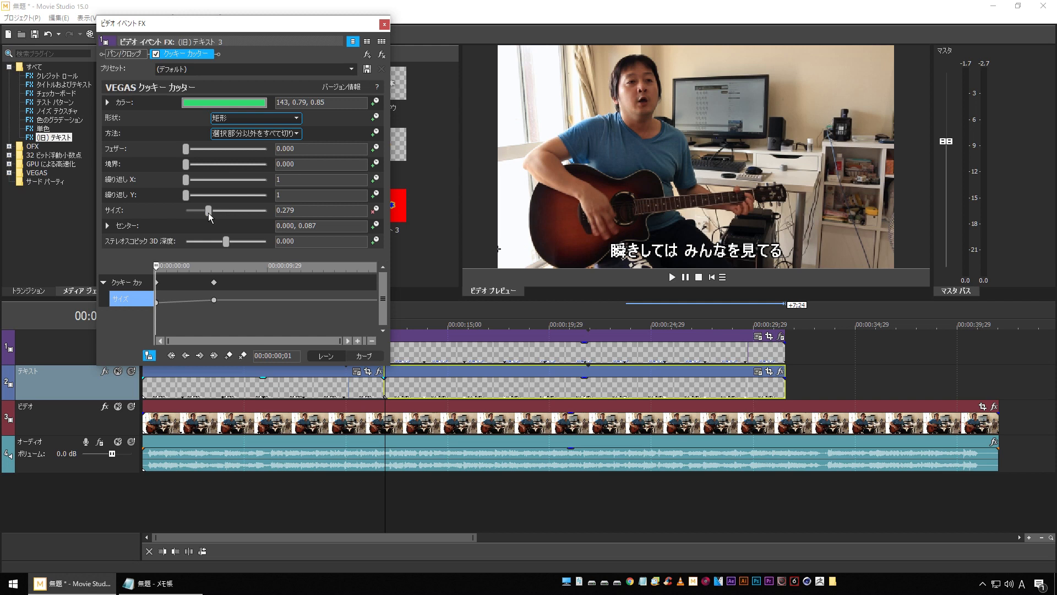
- Play from just before the second line to past 瞬きしては, checking the blue fill and where the next phrase begins
click(364, 517)
key(space)
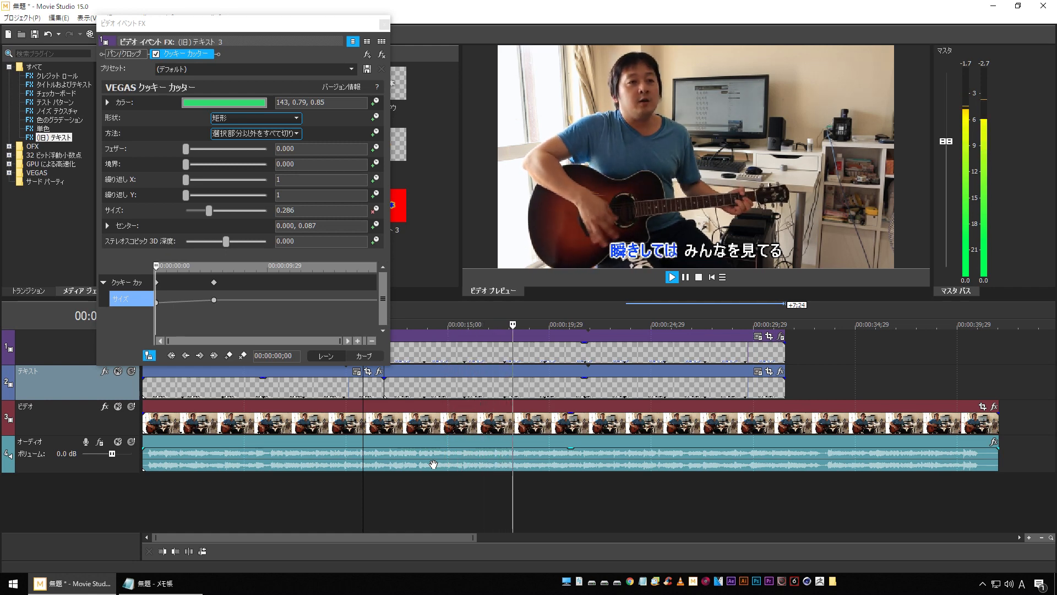
key(space)
click(503, 510)
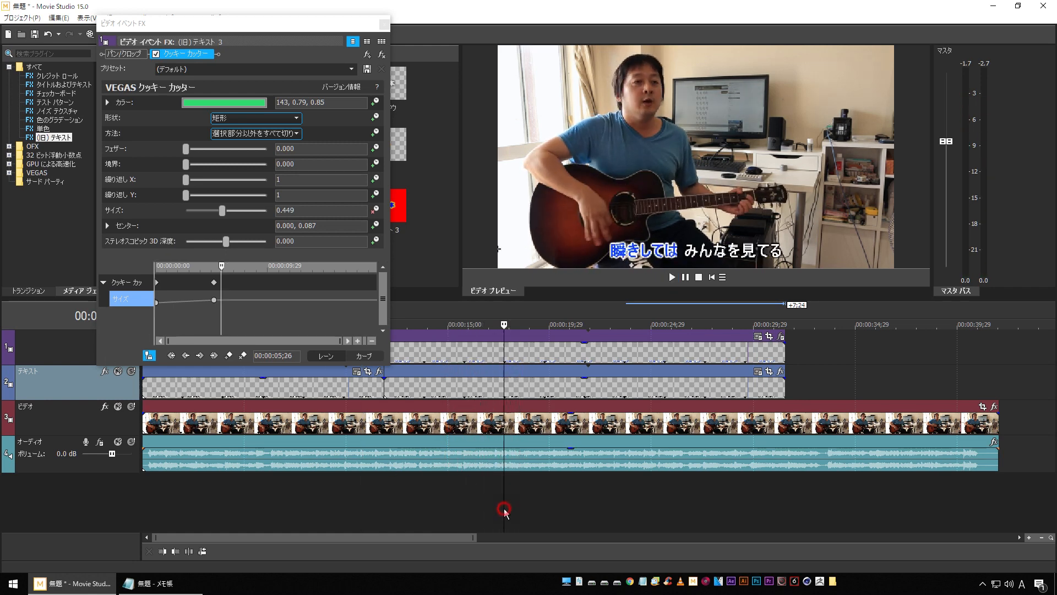
key(space)
key(Return)
key(space)
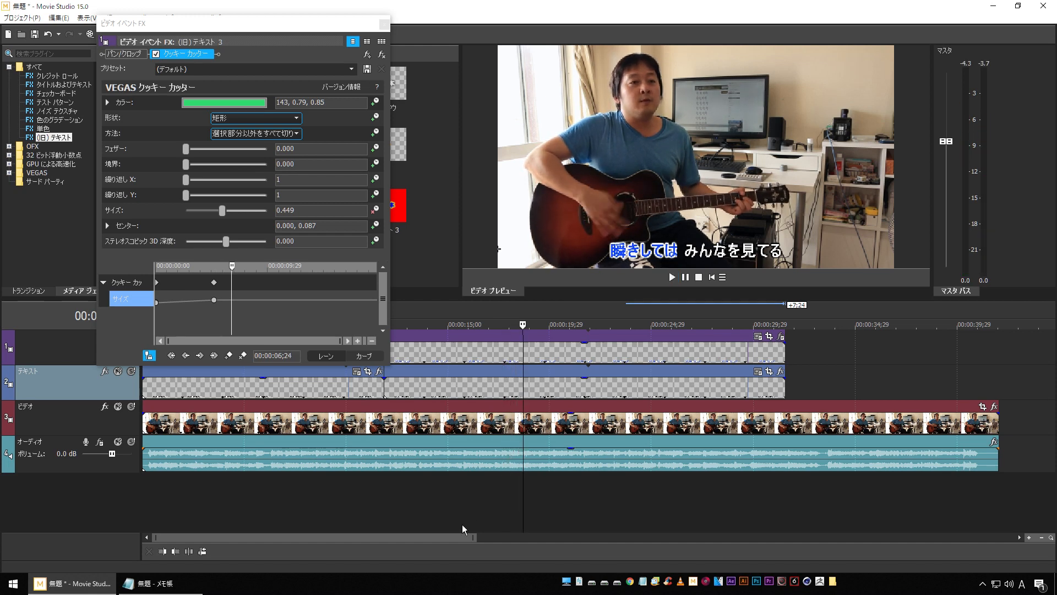
- Replay the gap after 瞬きしては and copy its Cookie Cutter keyframe to 00:00:05;28 to hold the size until the next phrase
click(504, 497)
key(space)
key(space)
key(space)
key(space)
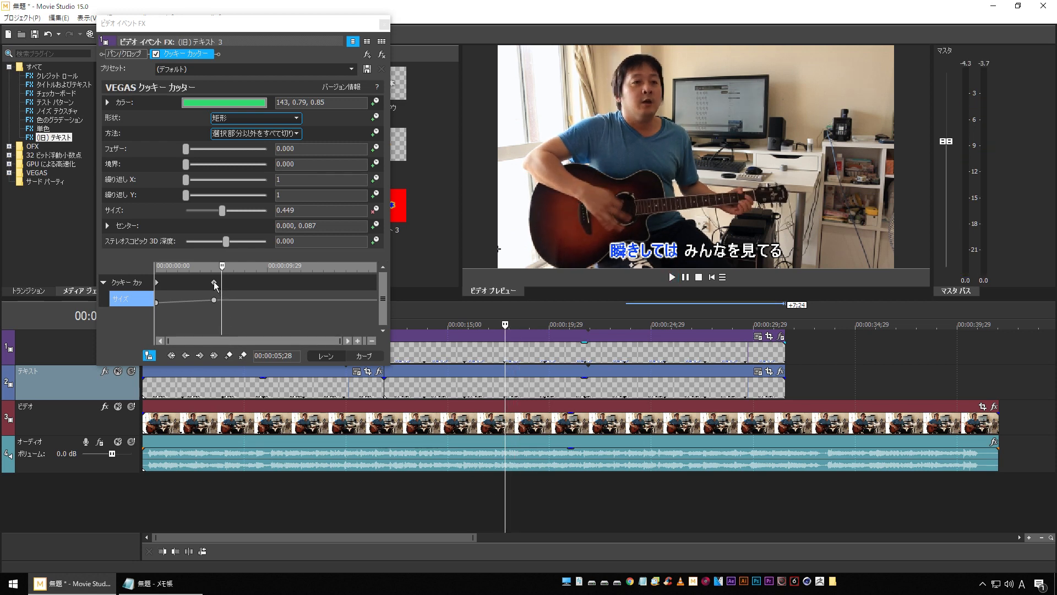
drag(214, 283, 223, 286)
- Play the second phrase through to 00:00:10;19 of the event and set the Cookie Cutter size there to 0.769, covering the whole line
click(506, 489)
key(space)
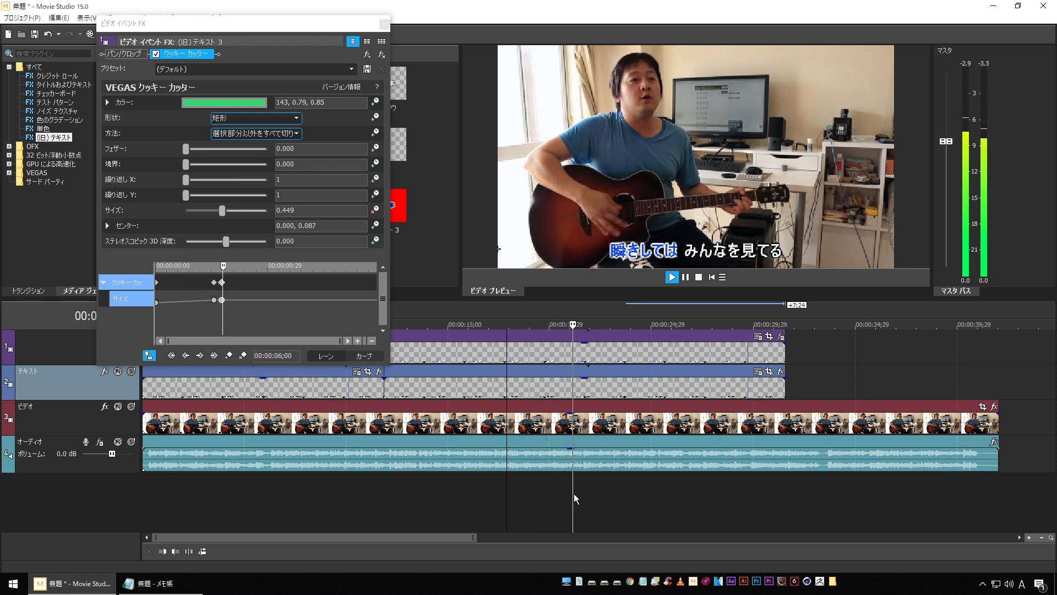
key(Return)
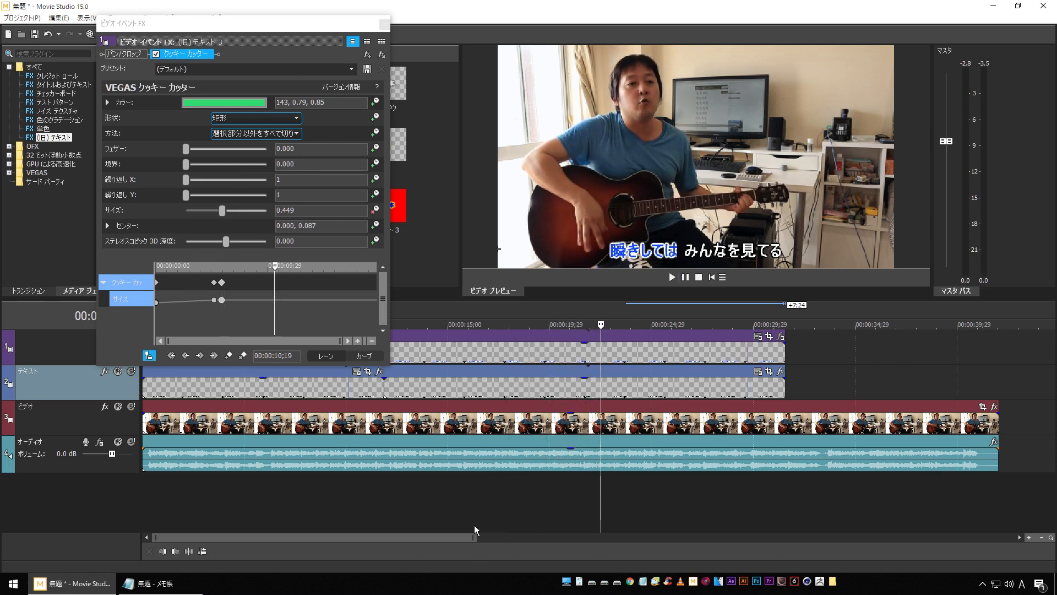
drag(223, 208, 248, 211)
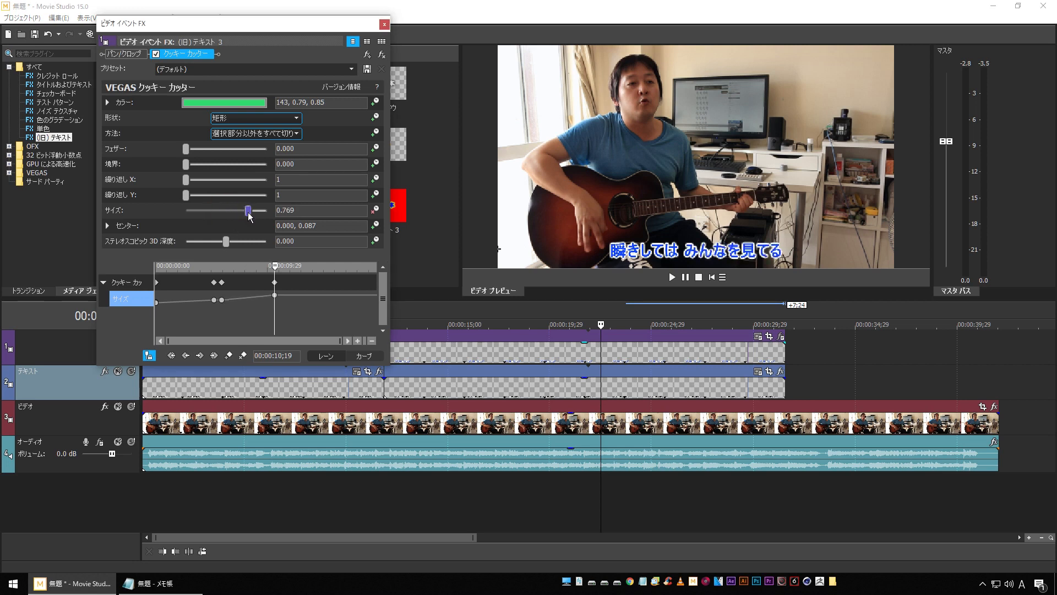
- Replay みんなを見てる and move the final Cookie Cutter keyframe slightly later so the fill ends with the singing
click(510, 507)
key(space)
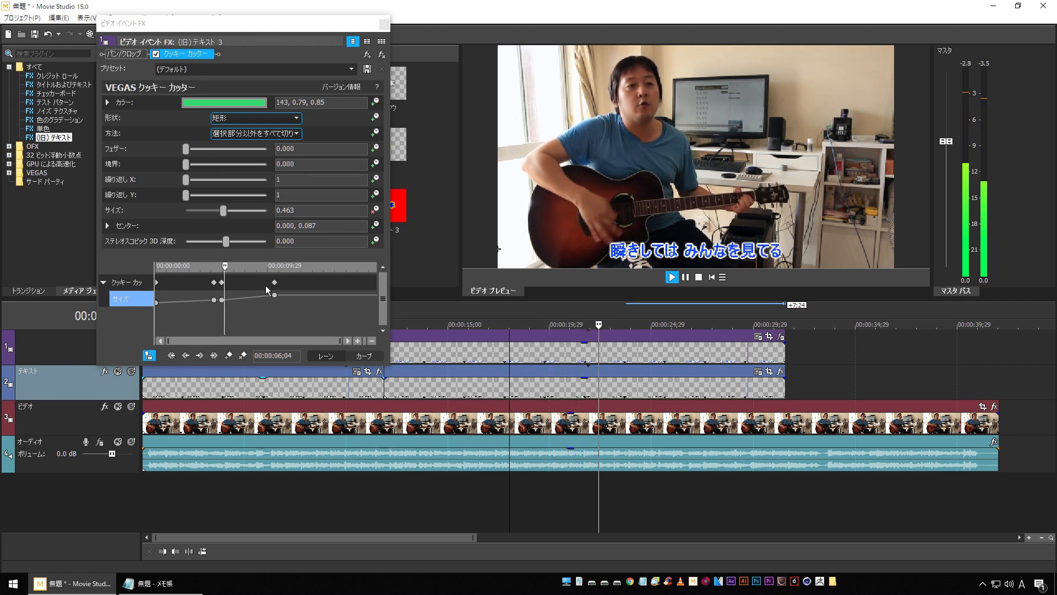
key(space)
drag(276, 283, 284, 282)
- Recheck the second line's timing and set the Cookie Cutter size to 0.454 at 00:00:05;06 and 0.459 at 00:00:05;28
click(493, 494)
key(space)
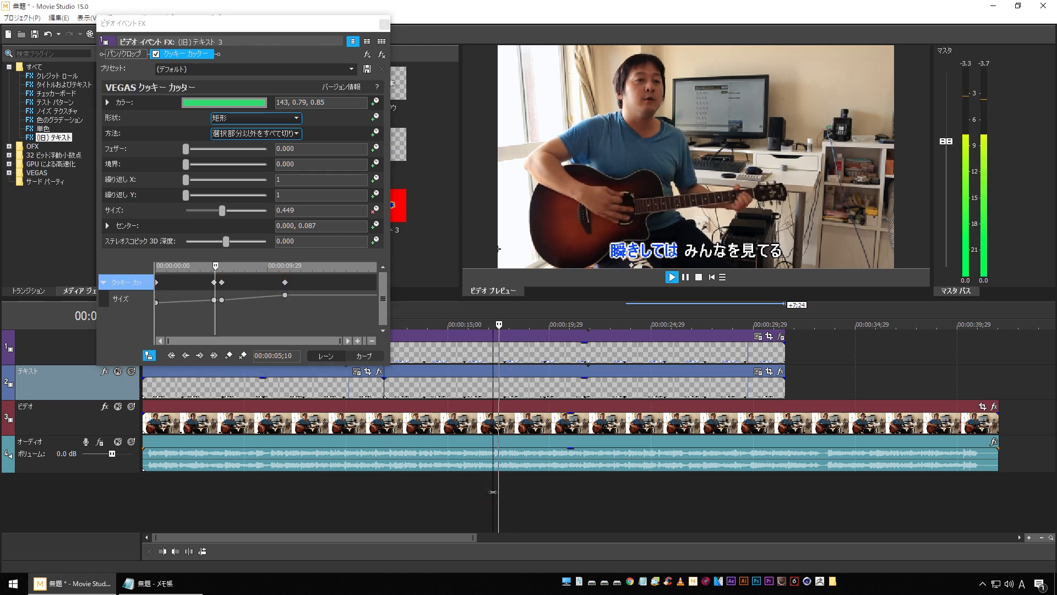
click(479, 498)
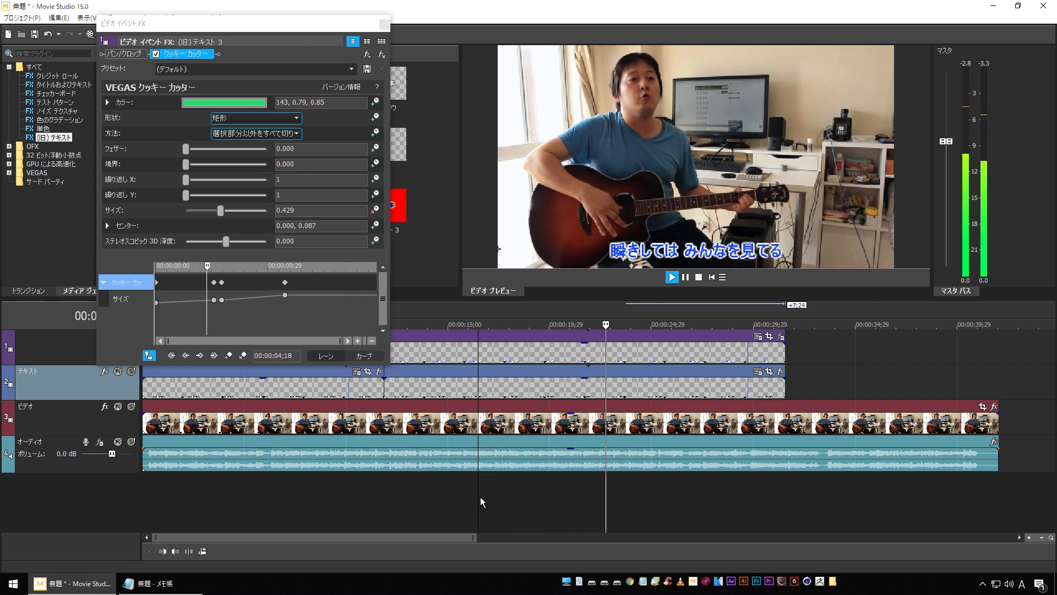
key(space)
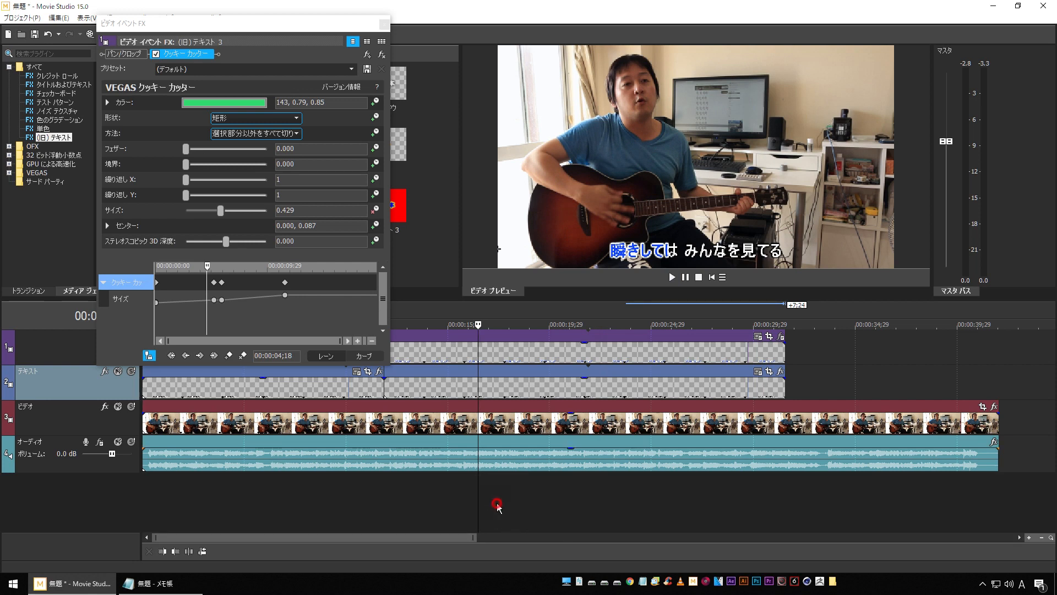
click(498, 504)
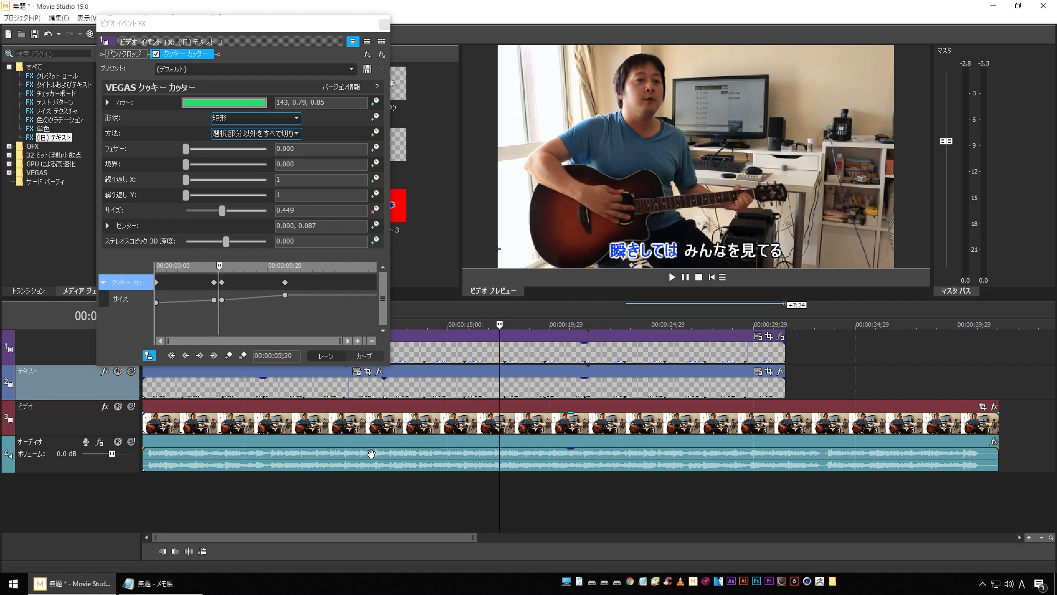
click(215, 282)
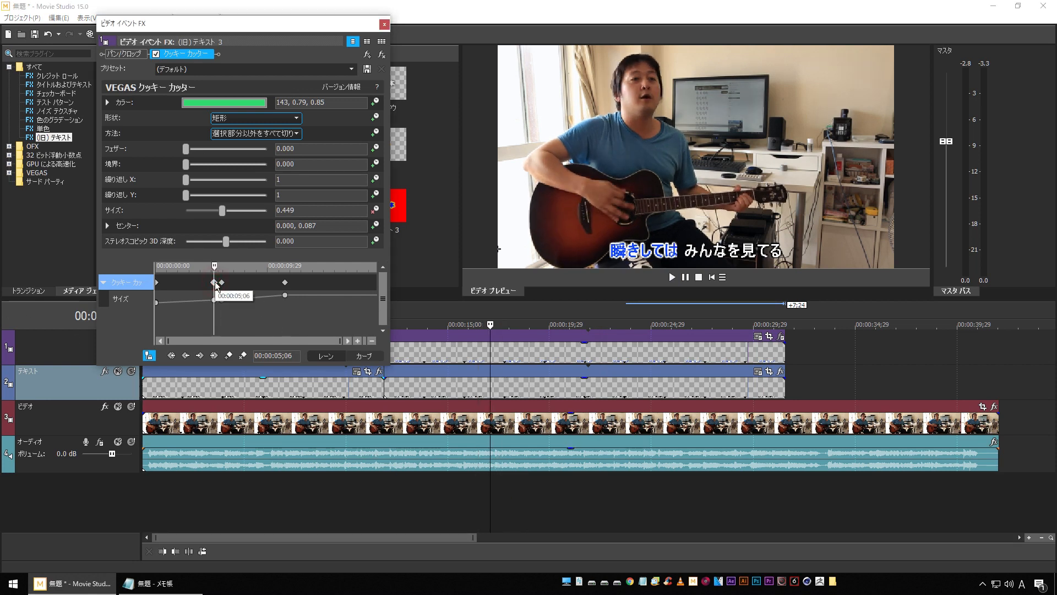
click(221, 213)
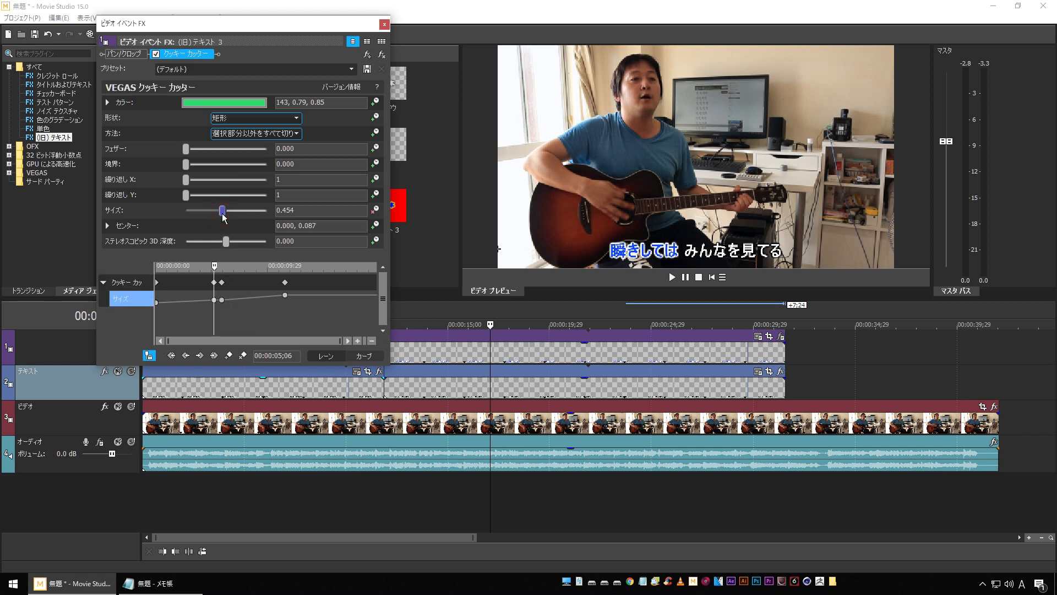
click(222, 282)
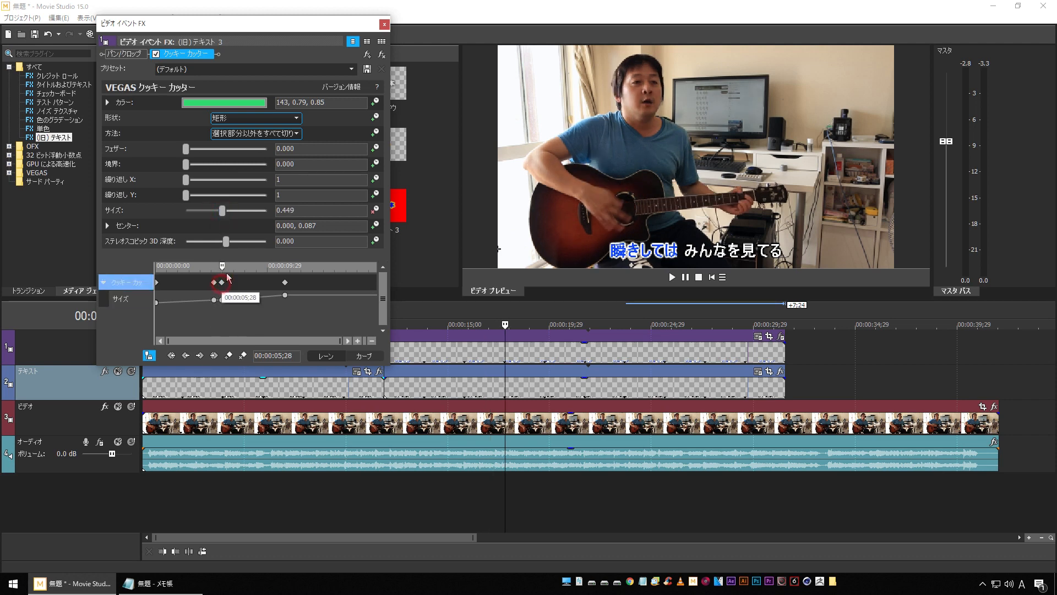
click(222, 211)
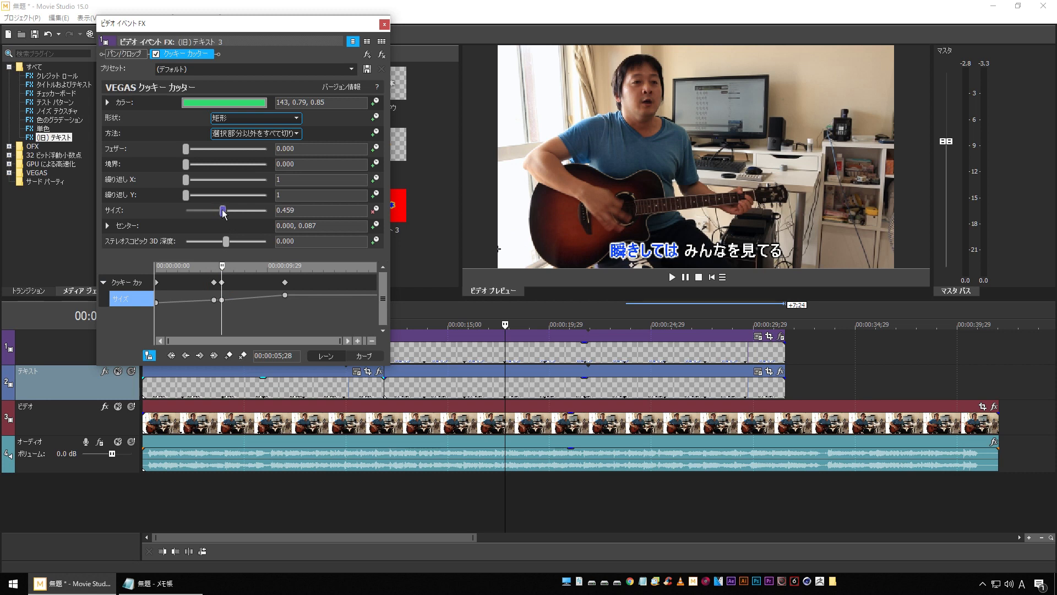
- Play to the end of the second line, trim its blue and white text events to 00:00:23;18, and close the event effects
click(469, 498)
key(space)
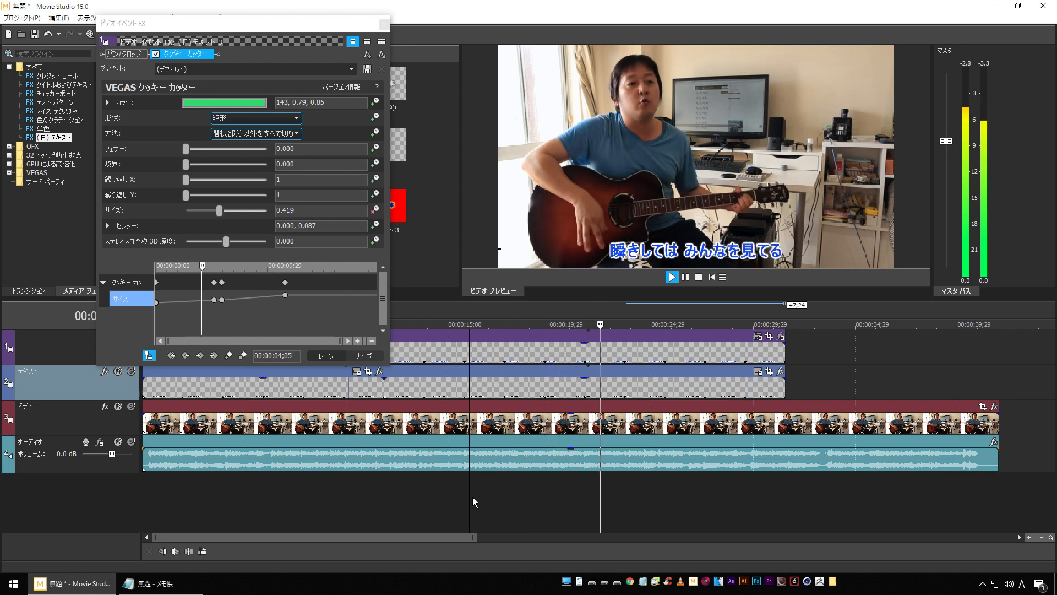
click(623, 353)
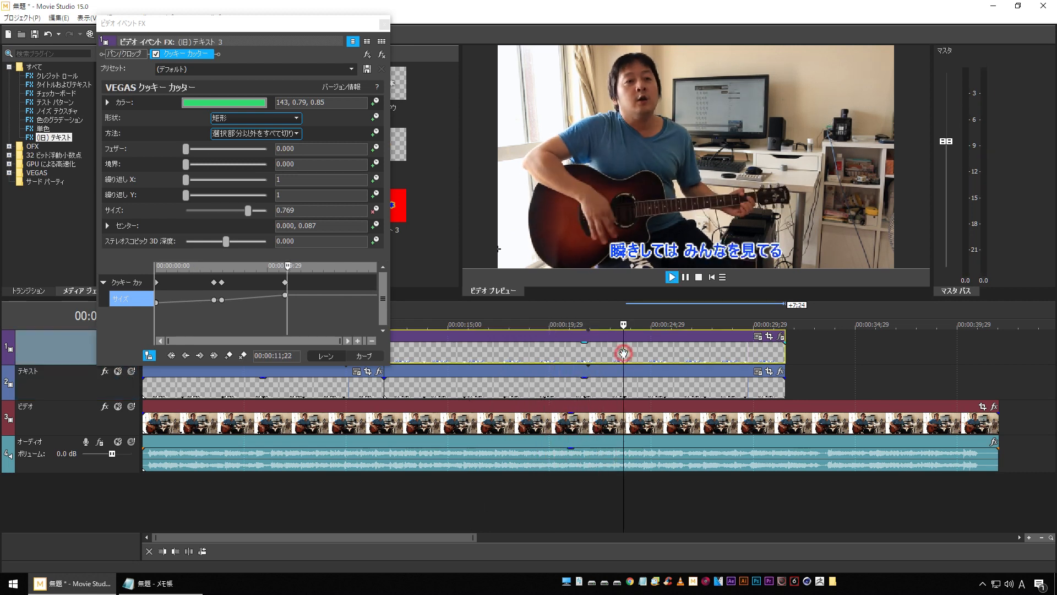
key(space)
drag(787, 353, 624, 354)
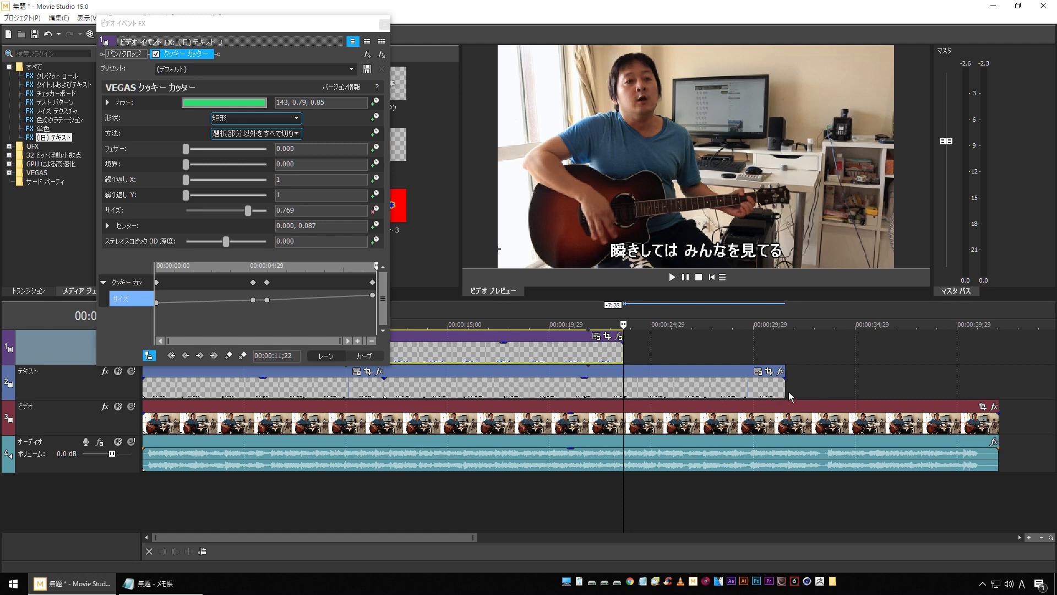
drag(785, 392, 663, 400)
drag(623, 401, 623, 401)
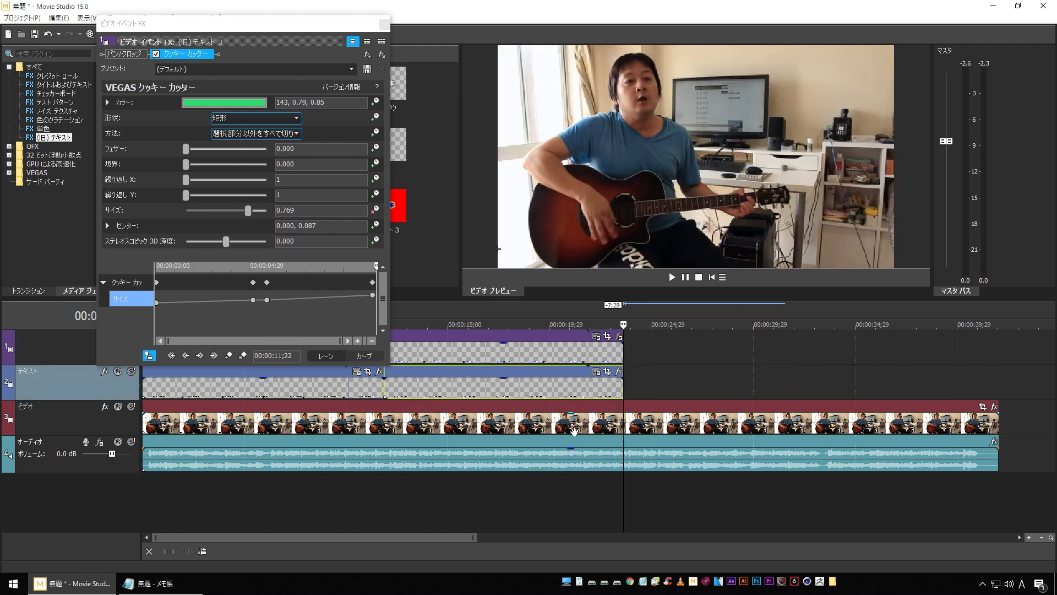
click(384, 23)
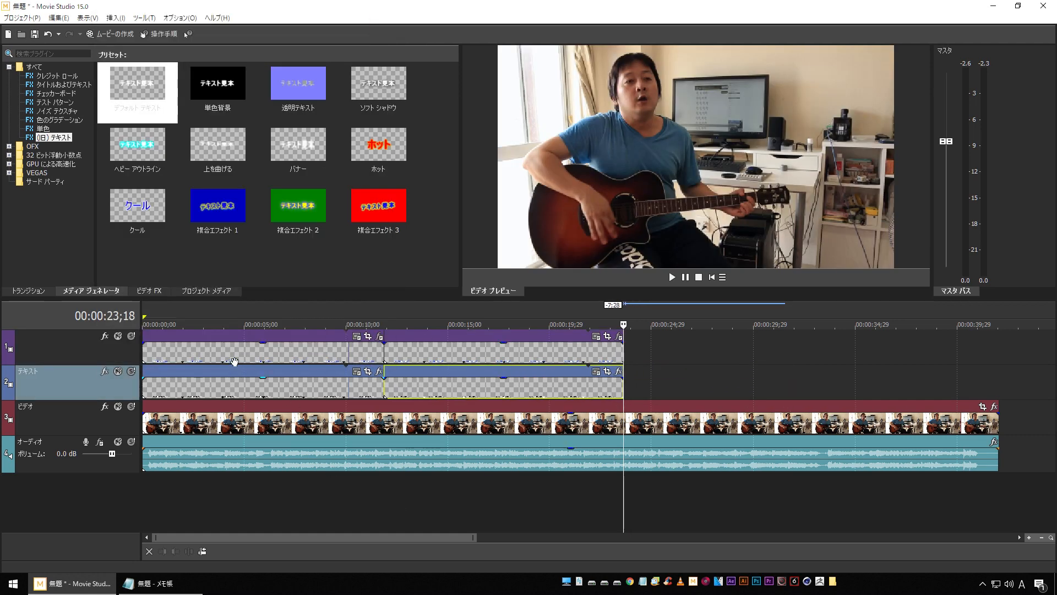
- Duplicate the first line's blue and white events after the second line as new source media copies, and extend both to the video's end
click(208, 354)
ctrl+click(190, 386)
drag(170, 355, 656, 355)
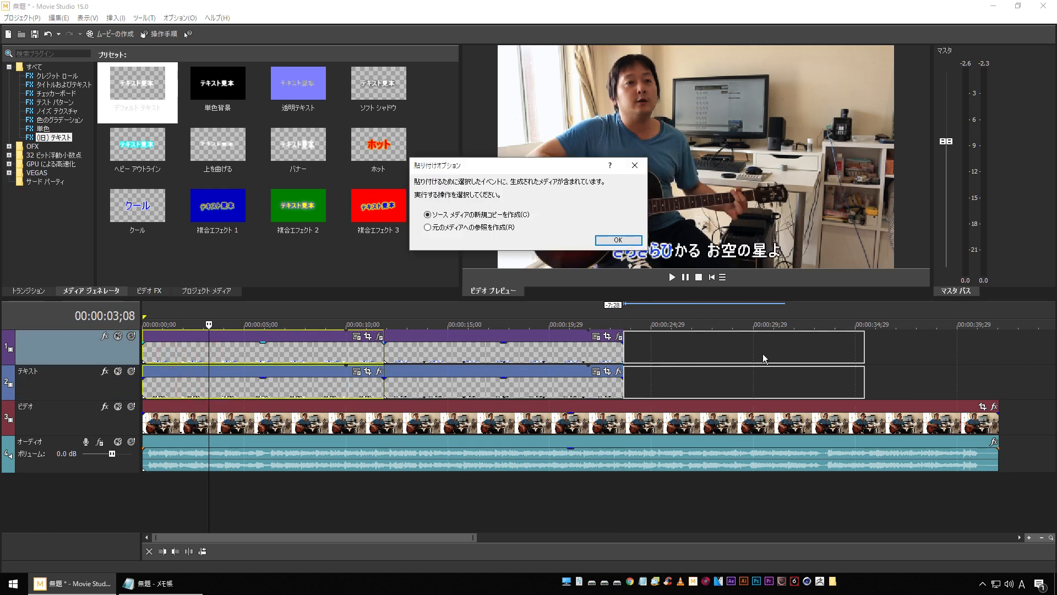
click(616, 241)
drag(864, 358, 1003, 360)
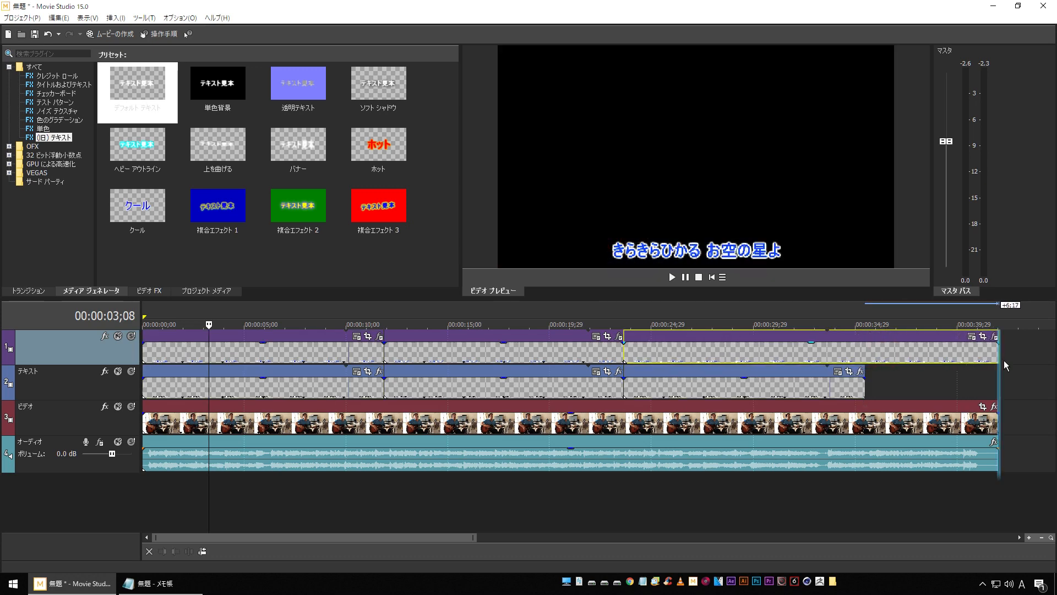
drag(864, 386, 998, 386)
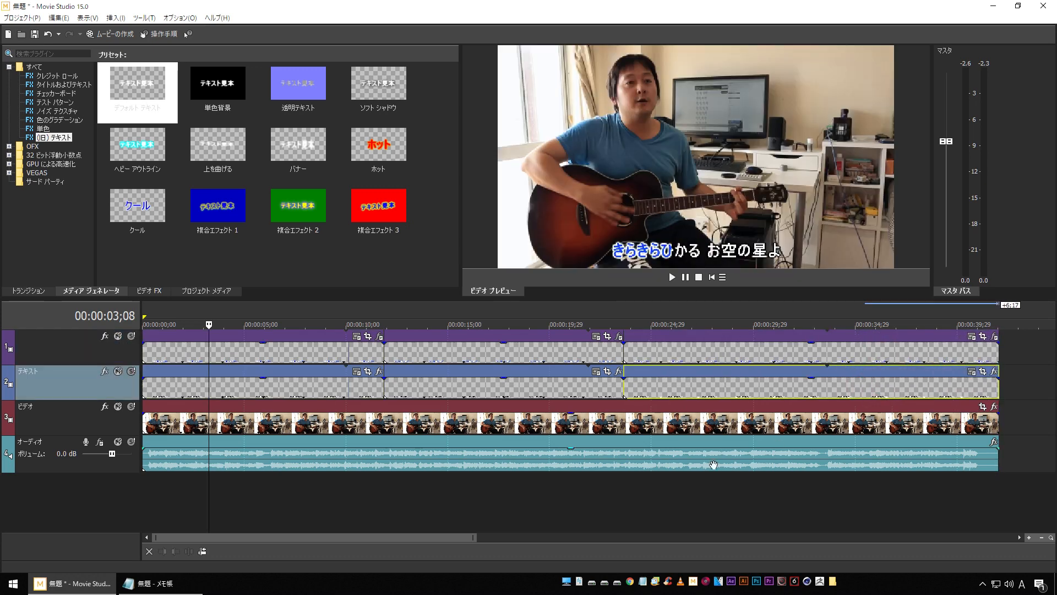
- Play the third lyric line to check its fill timing and open the Cookie Cutter settings of its blue text event
click(608, 503)
key(space)
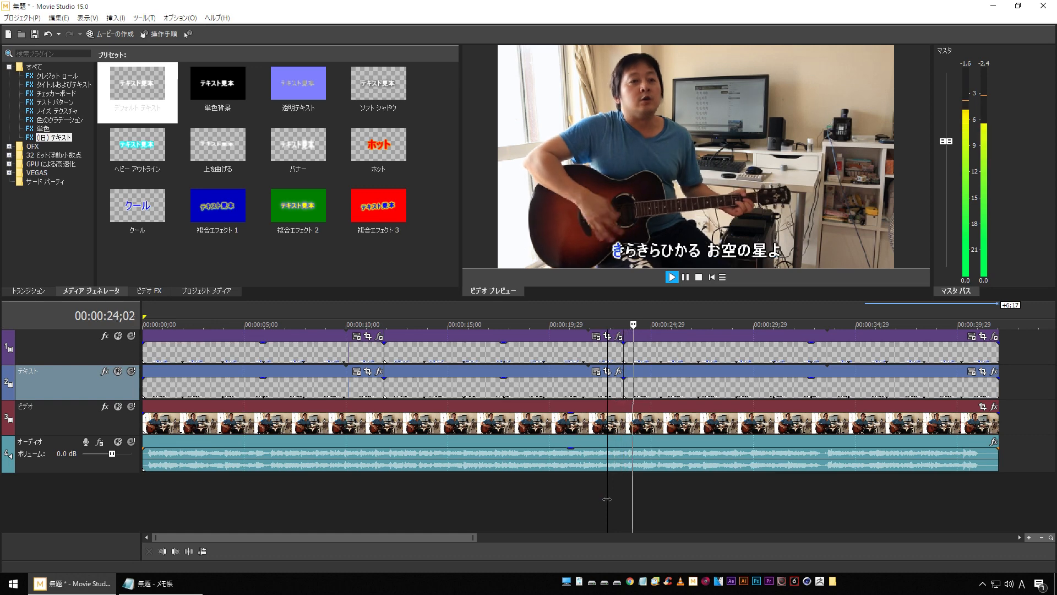
scroll(655, 495, down, 2)
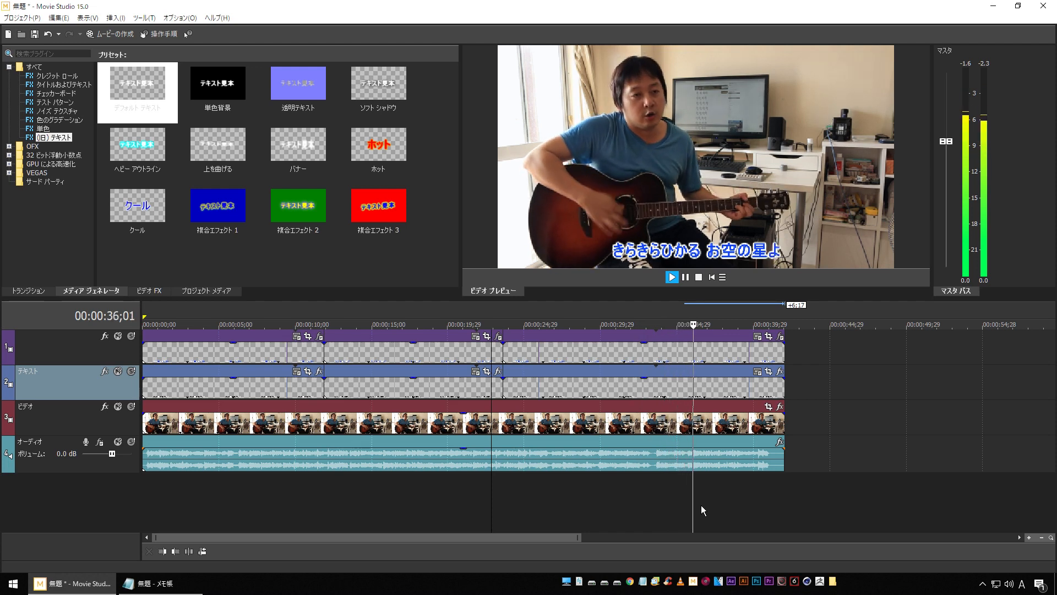
click(695, 489)
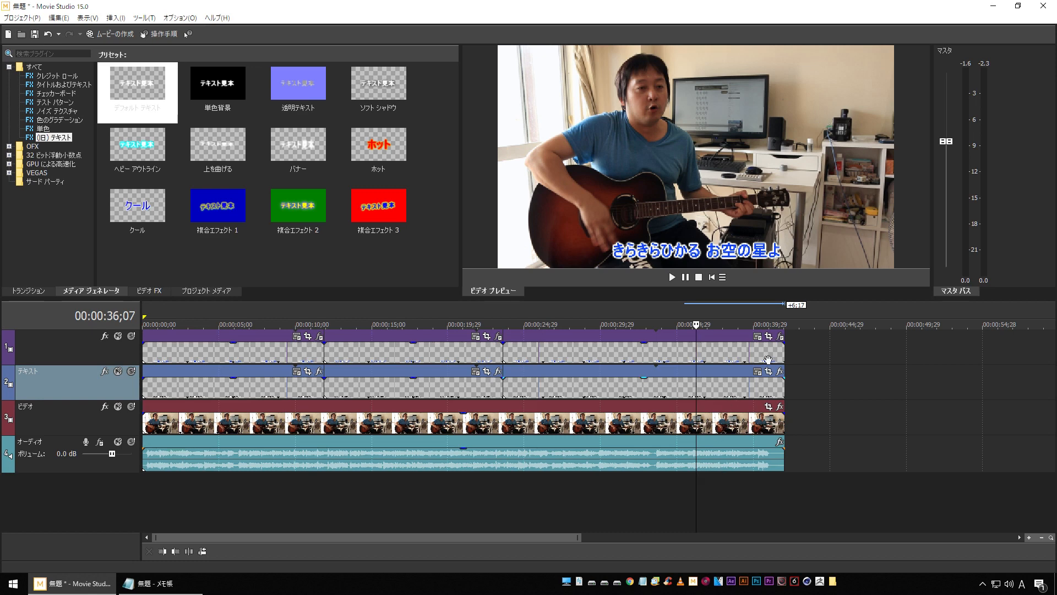
click(780, 337)
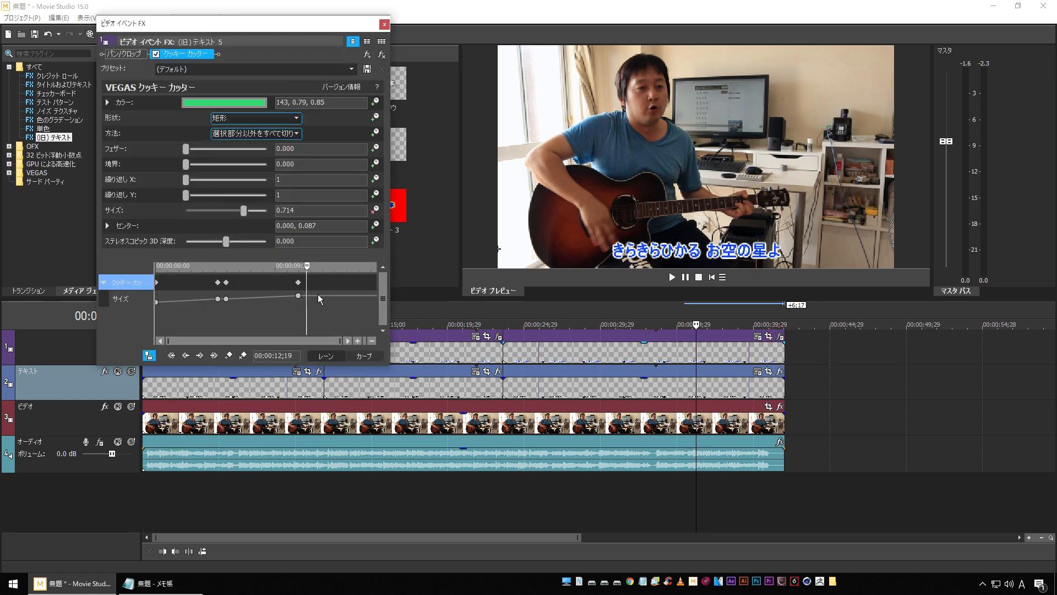
- Add Cookie Cutter size keyframes of 0.636 at 00:00:09;14 and 0.679 at 00:00:10;25, and move the final keyframe later
click(669, 487)
key(space)
key(space)
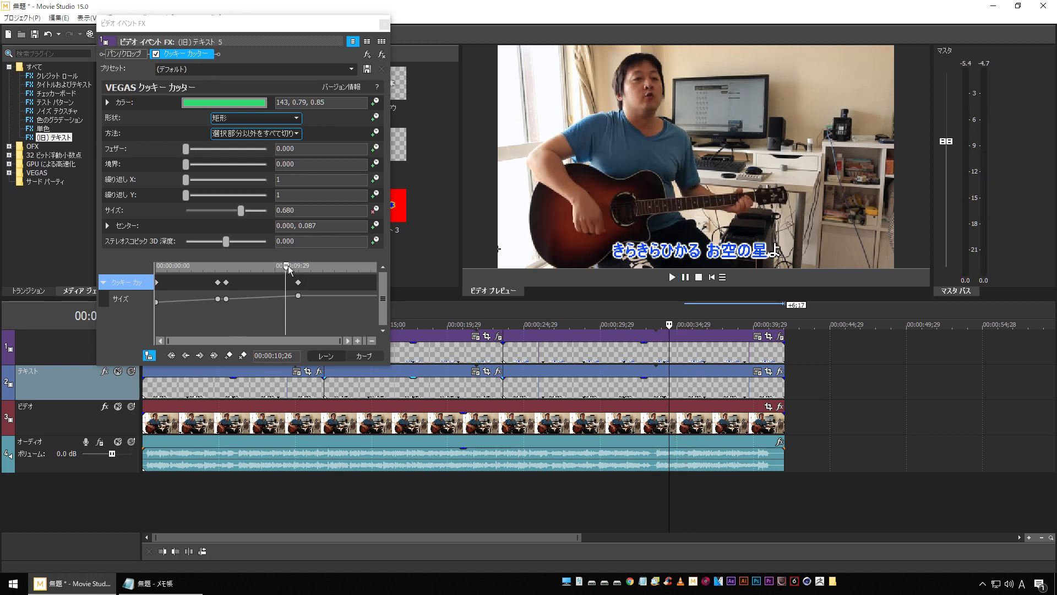
drag(289, 270, 269, 265)
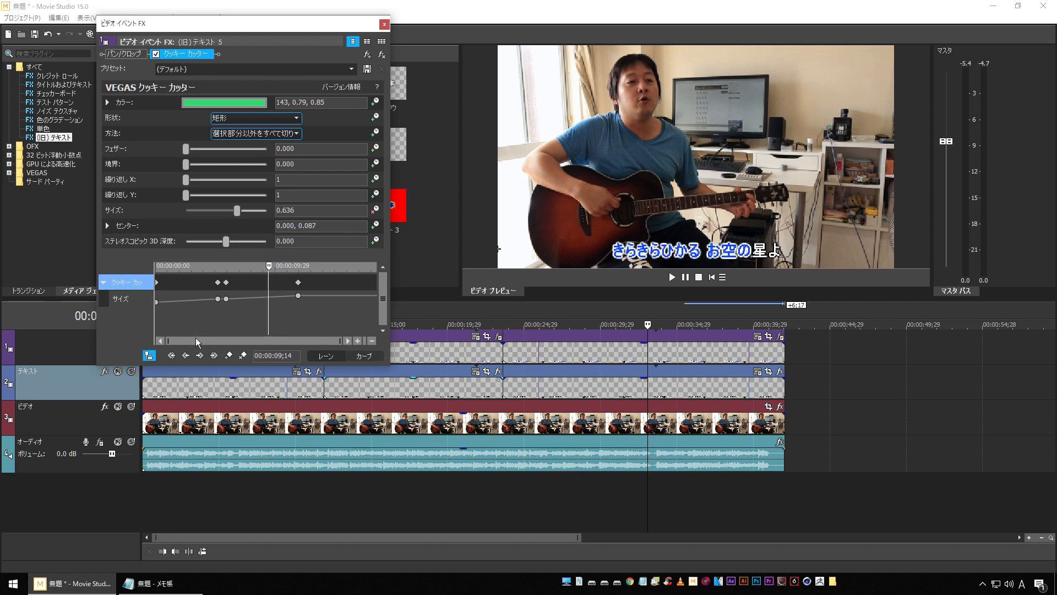
click(229, 355)
drag(270, 267, 287, 270)
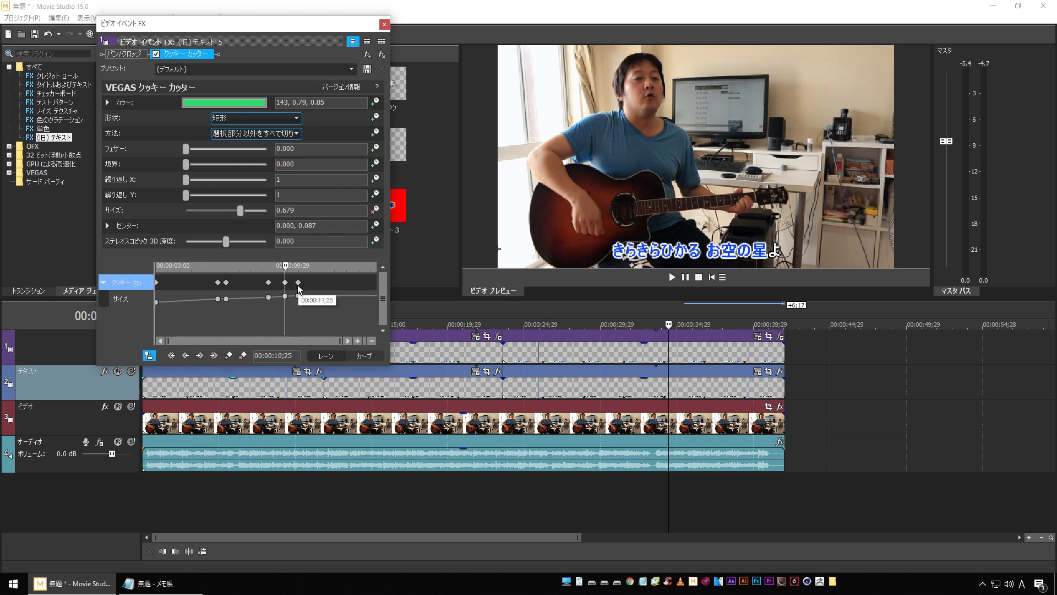
drag(298, 282, 325, 282)
- Replay the section before 星 and move the 00:00:09;14 Cookie Cutter keyframe to 00:00:09;23
click(668, 494)
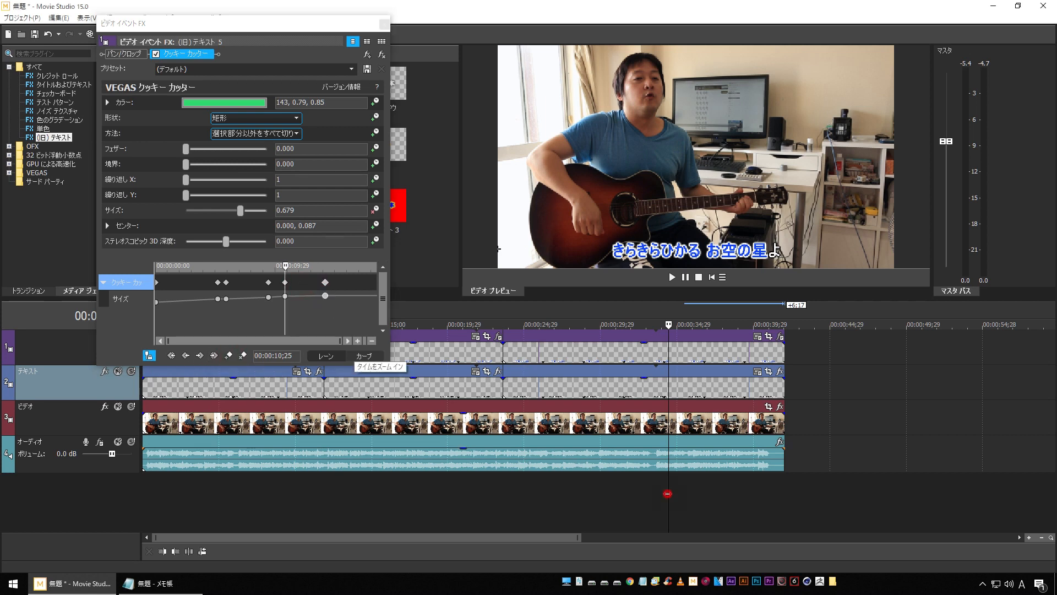
drag(667, 494, 646, 491)
click(653, 485)
key(space)
key(space)
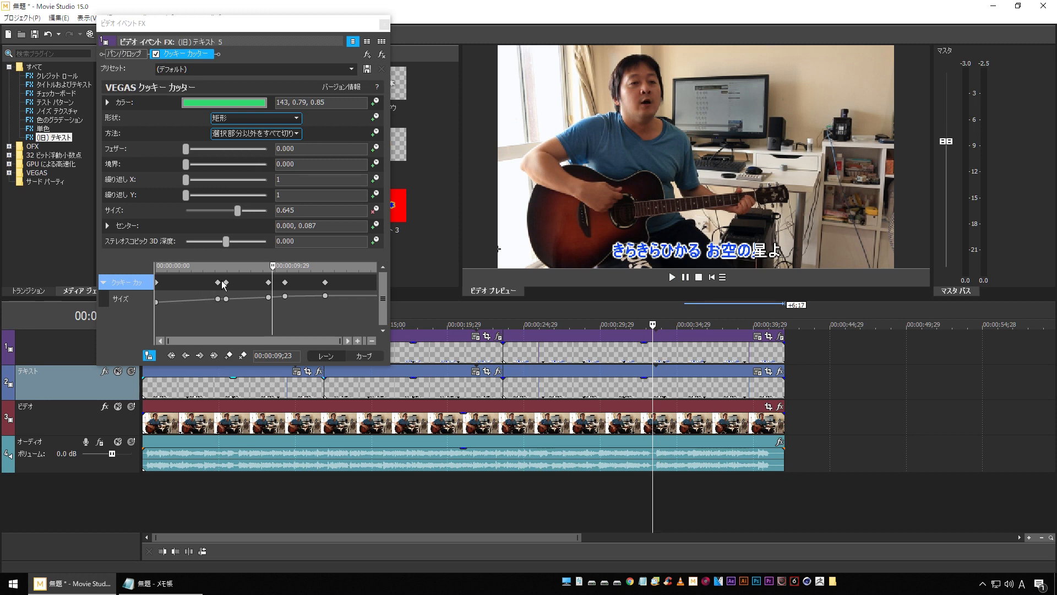
drag(269, 284, 272, 286)
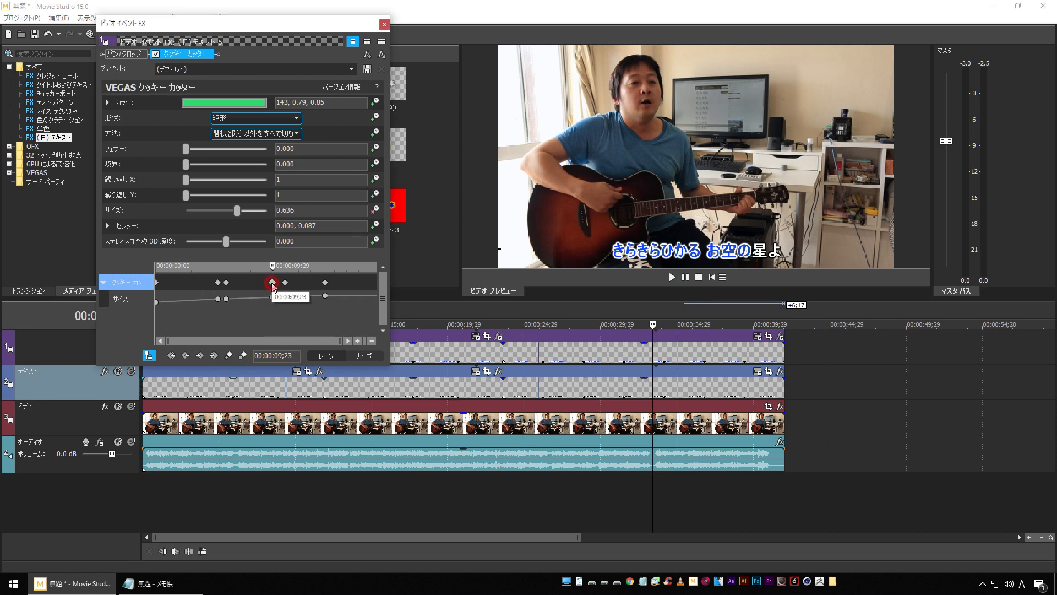
- Replay 星よ and move the 00:00:10;25 Cookie Cutter keyframe to about 00:00:12;06 to match the singing
click(651, 488)
key(space)
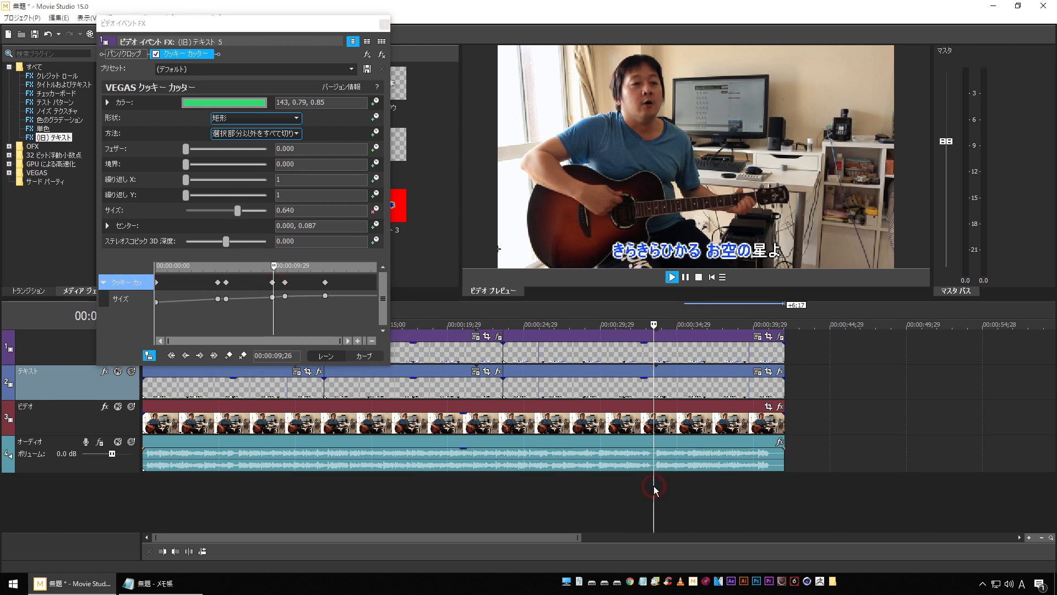
click(693, 484)
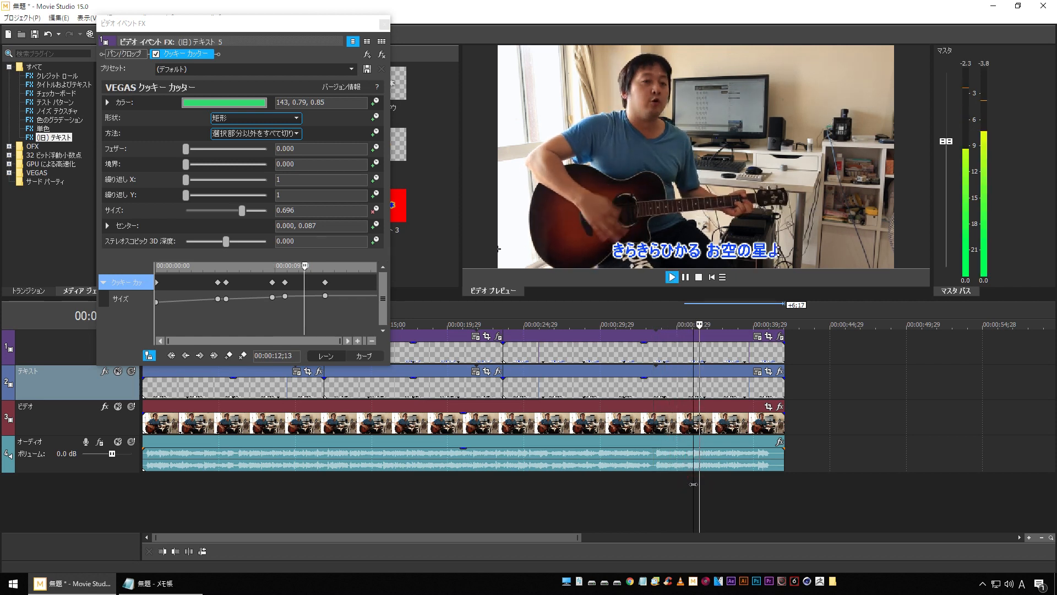
click(688, 489)
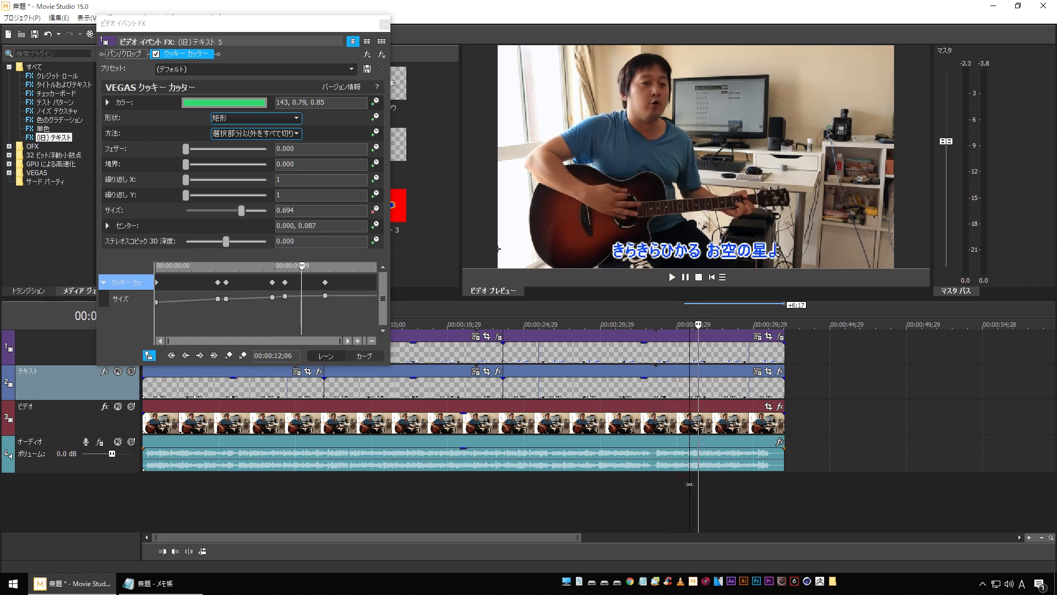
click(286, 283)
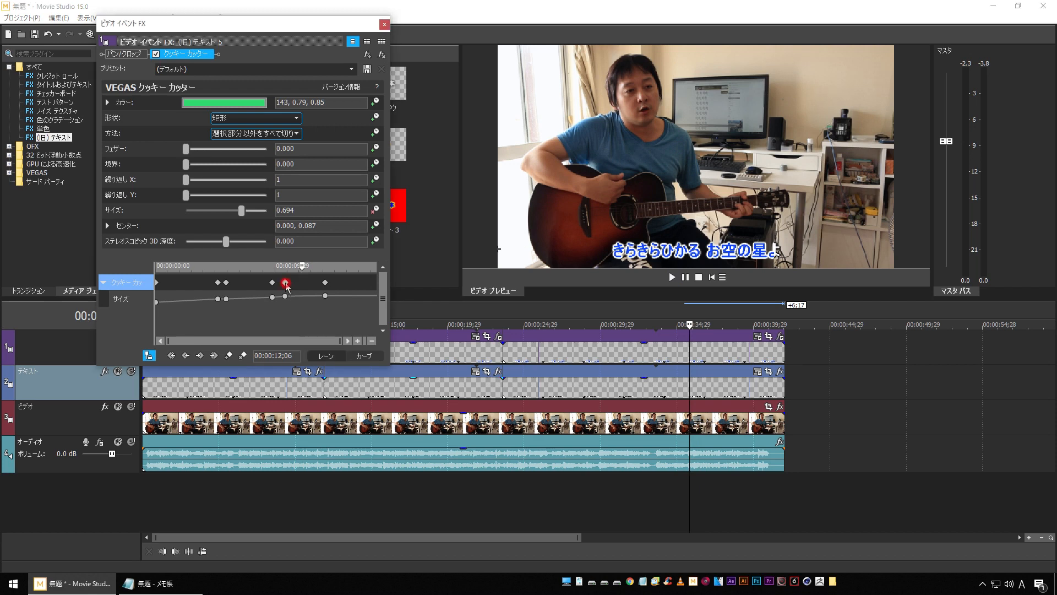
drag(291, 283, 302, 285)
- Play to the end of the third line and move the final Cookie Cutter keyframe slightly earlier
click(670, 490)
key(space)
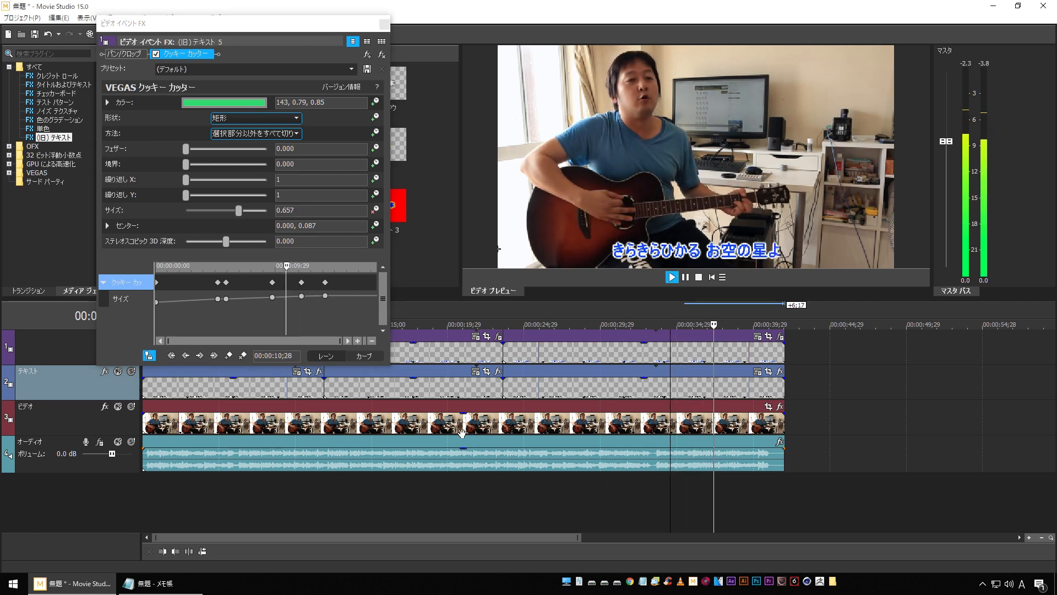
key(space)
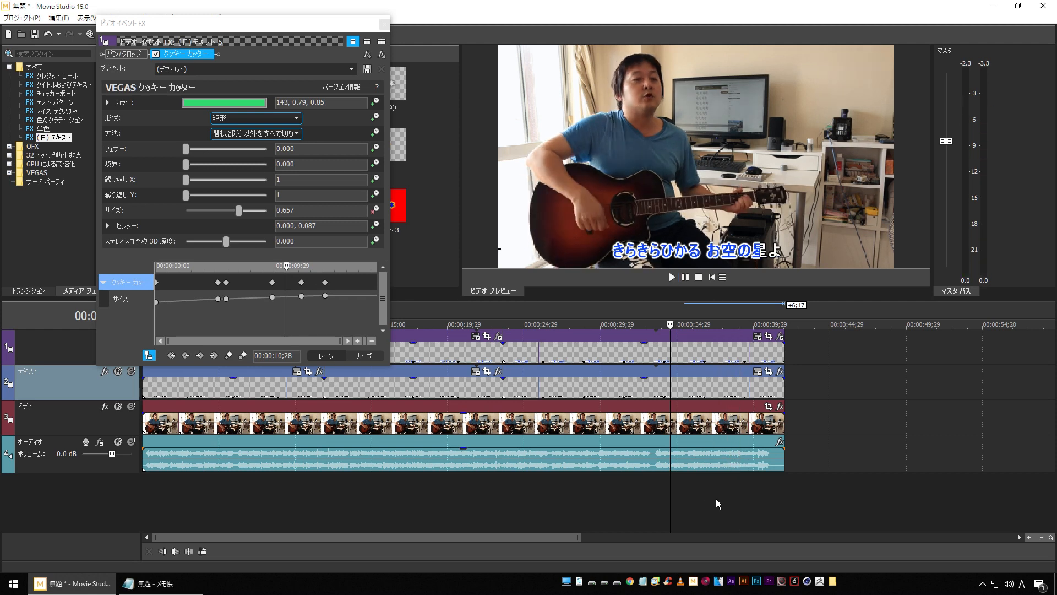
click(716, 500)
drag(328, 287, 323, 287)
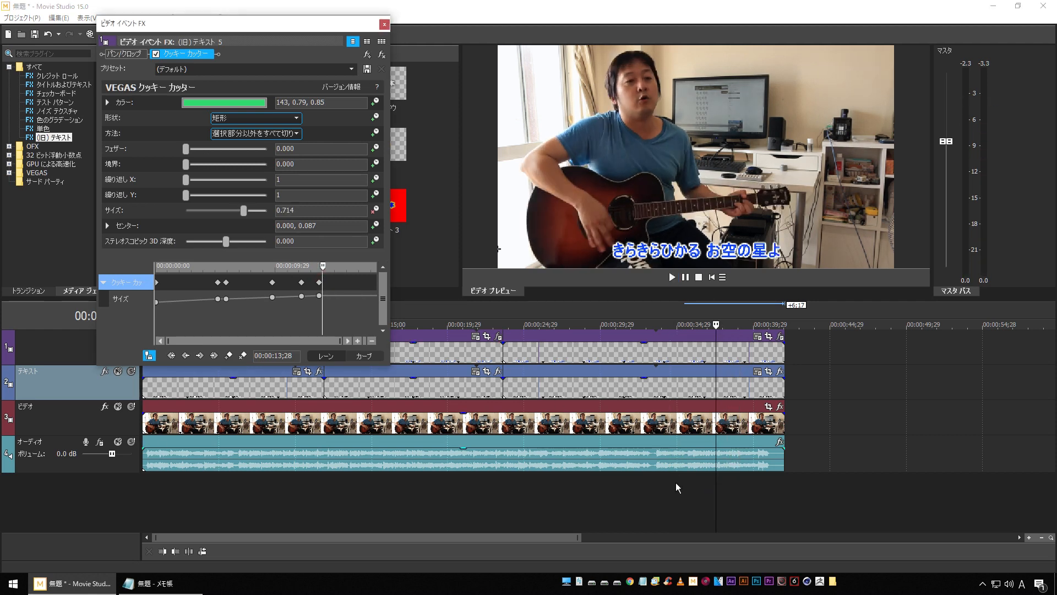
- Recheck the timing of お空の星よ in playback and nudge the final Cookie Cutter keyframe a little earlier again
click(703, 489)
key(space)
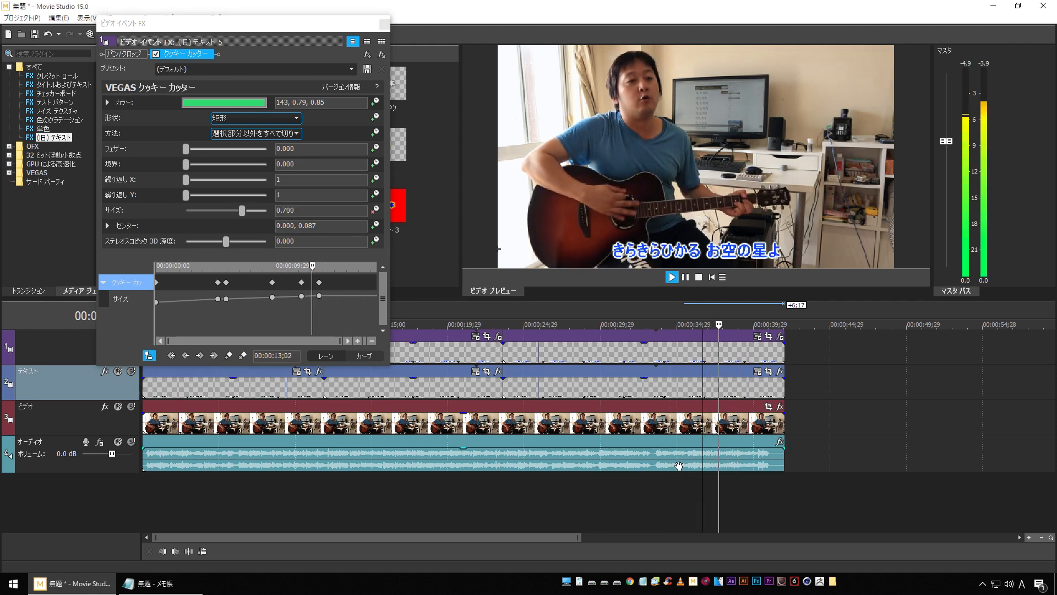
click(663, 498)
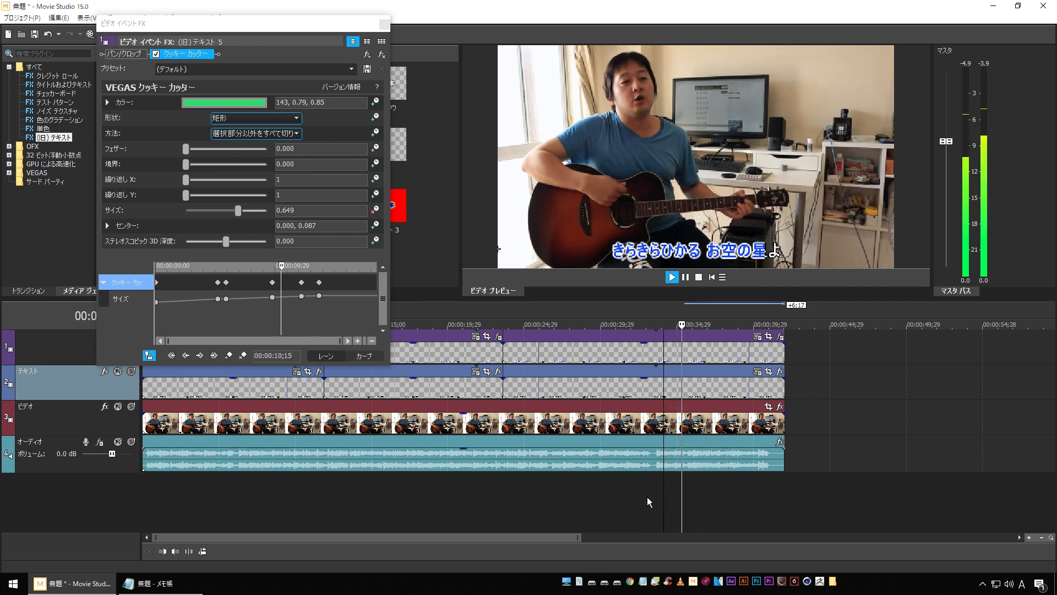
click(637, 498)
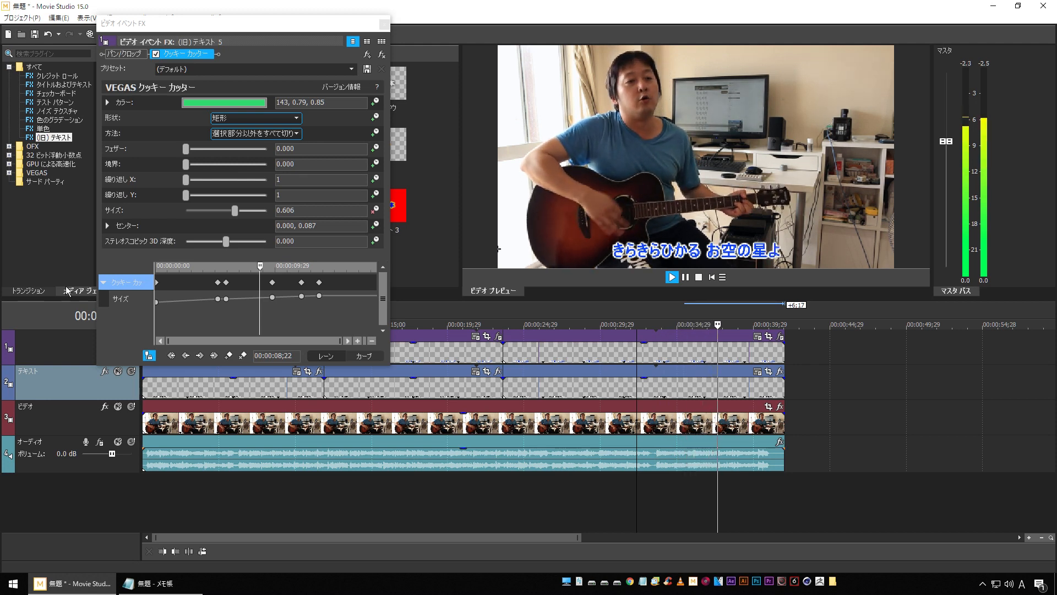
key(space)
click(319, 282)
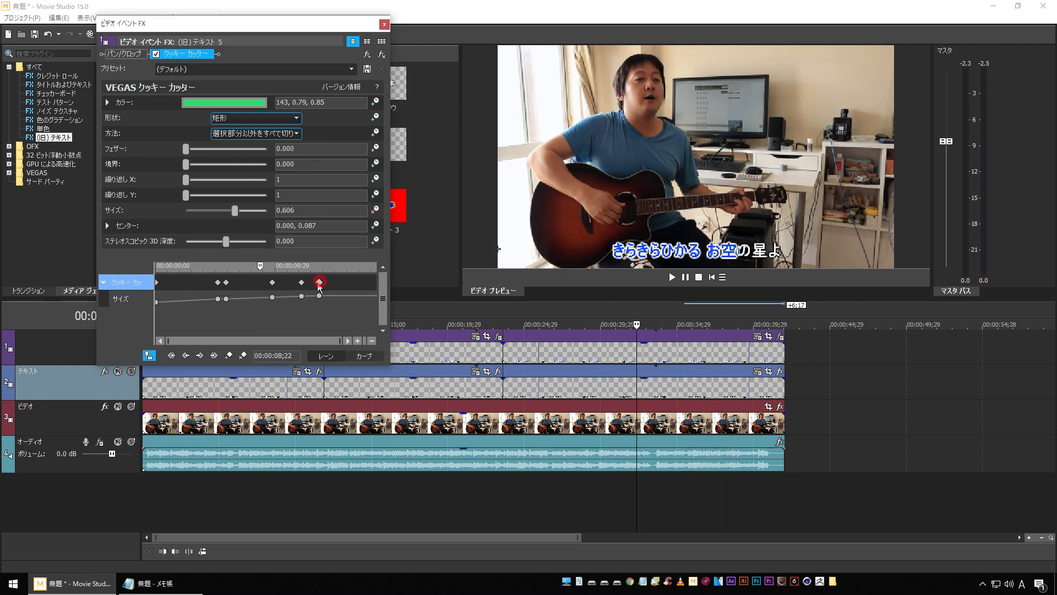
click(665, 499)
key(space)
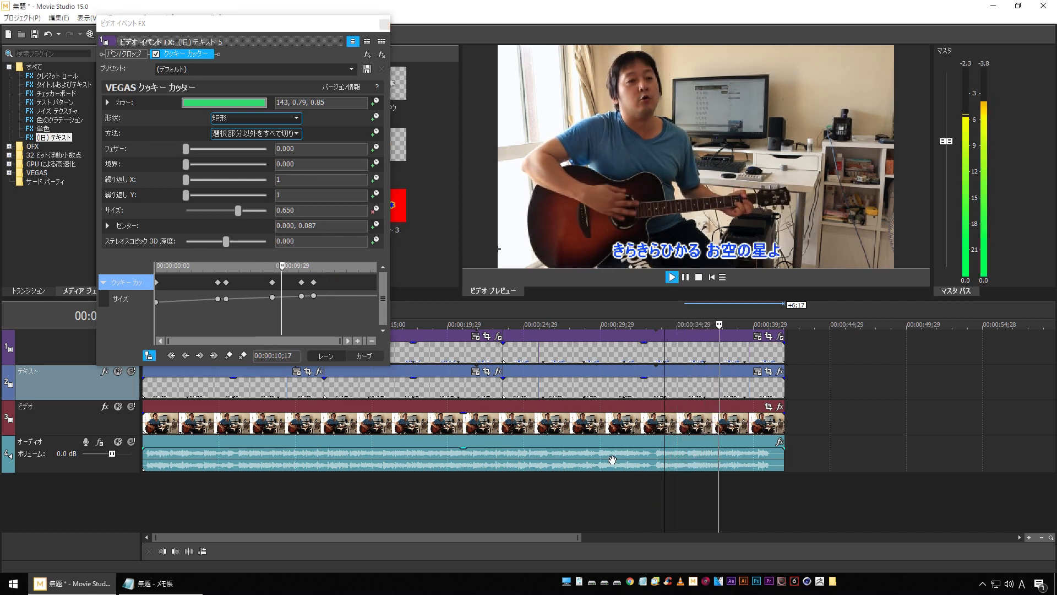
- Shorten the third line's blue and white text events by 2;18, play past their end and return to the project start
click(745, 359)
drag(784, 352, 746, 362)
drag(785, 392, 745, 392)
click(724, 501)
key(space)
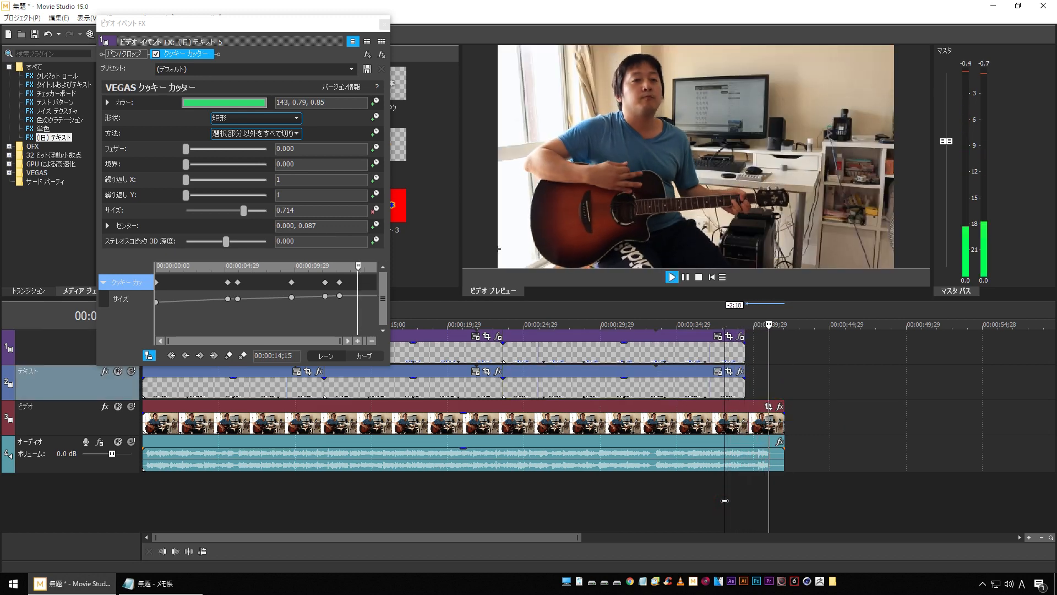
click(711, 278)
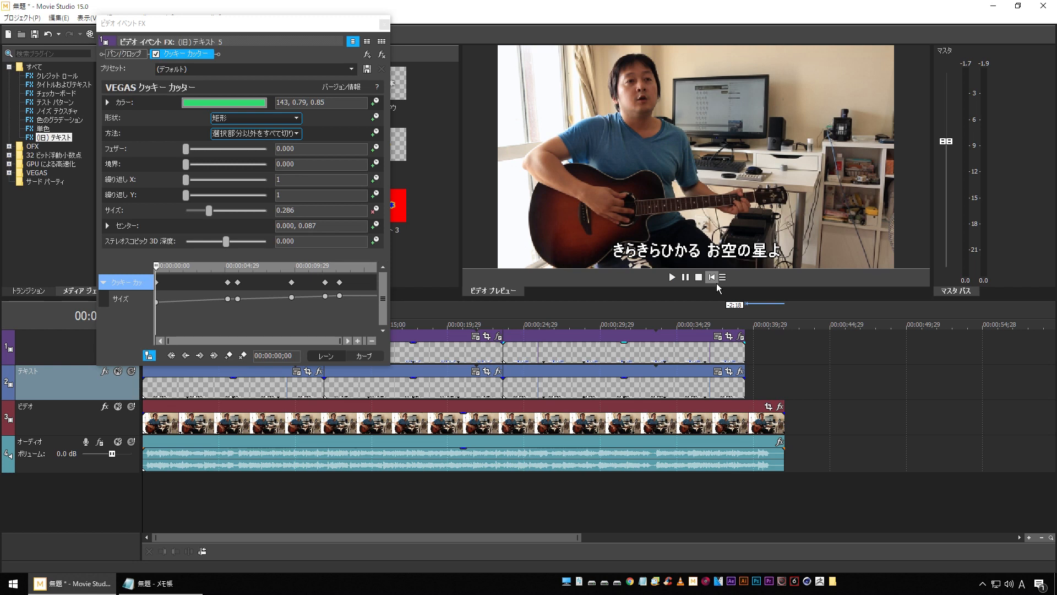